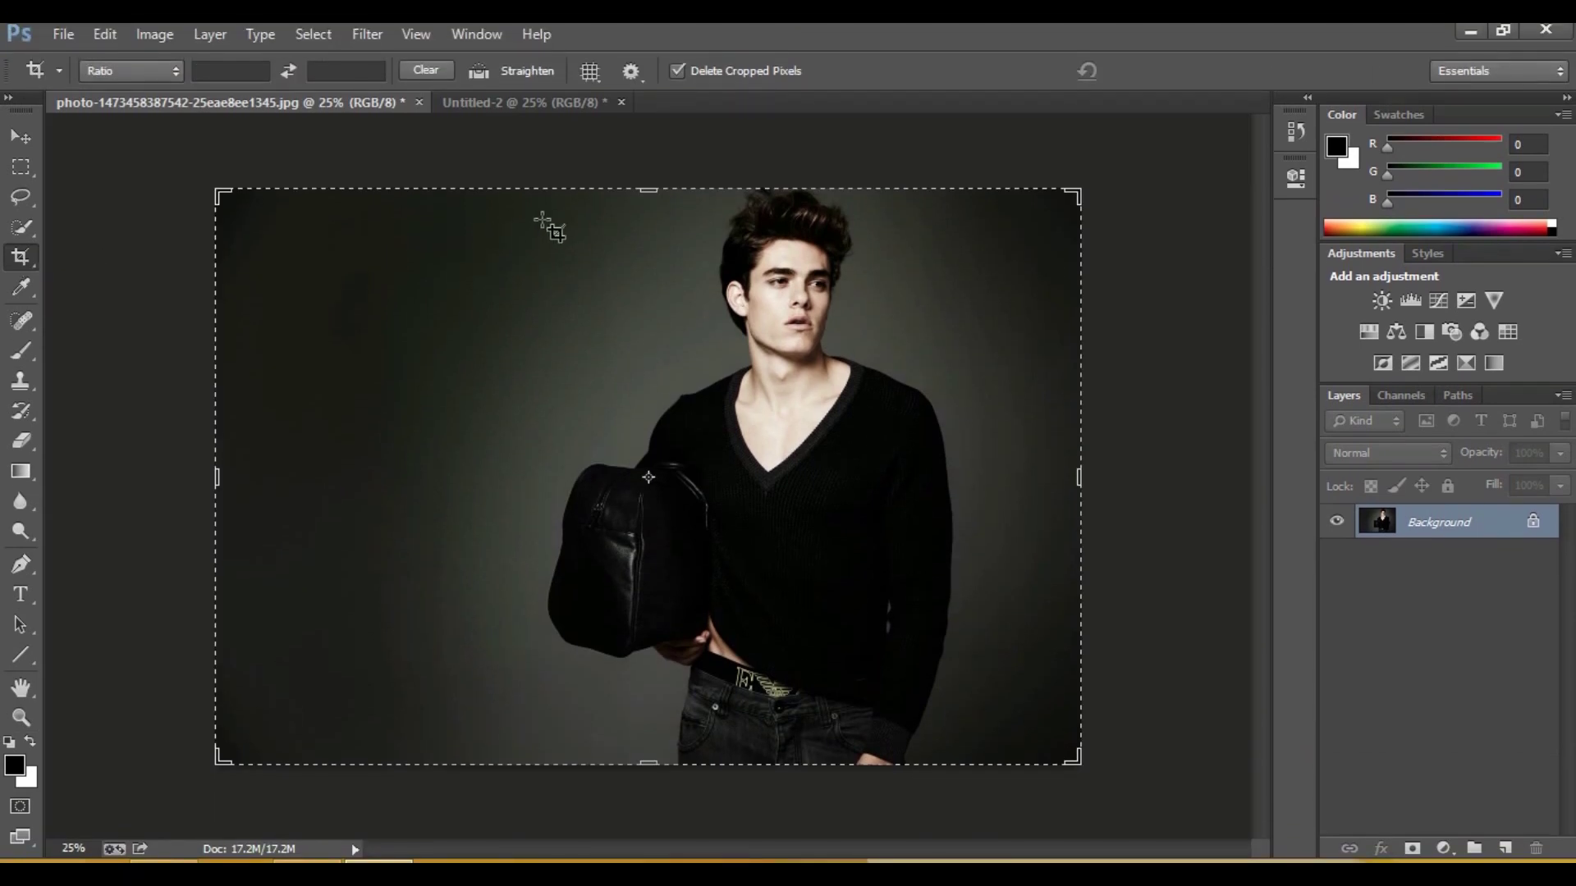
Step: Crop the photo to the man's head and shoulders, then zoom in on the portrait
drag(582, 188, 986, 441)
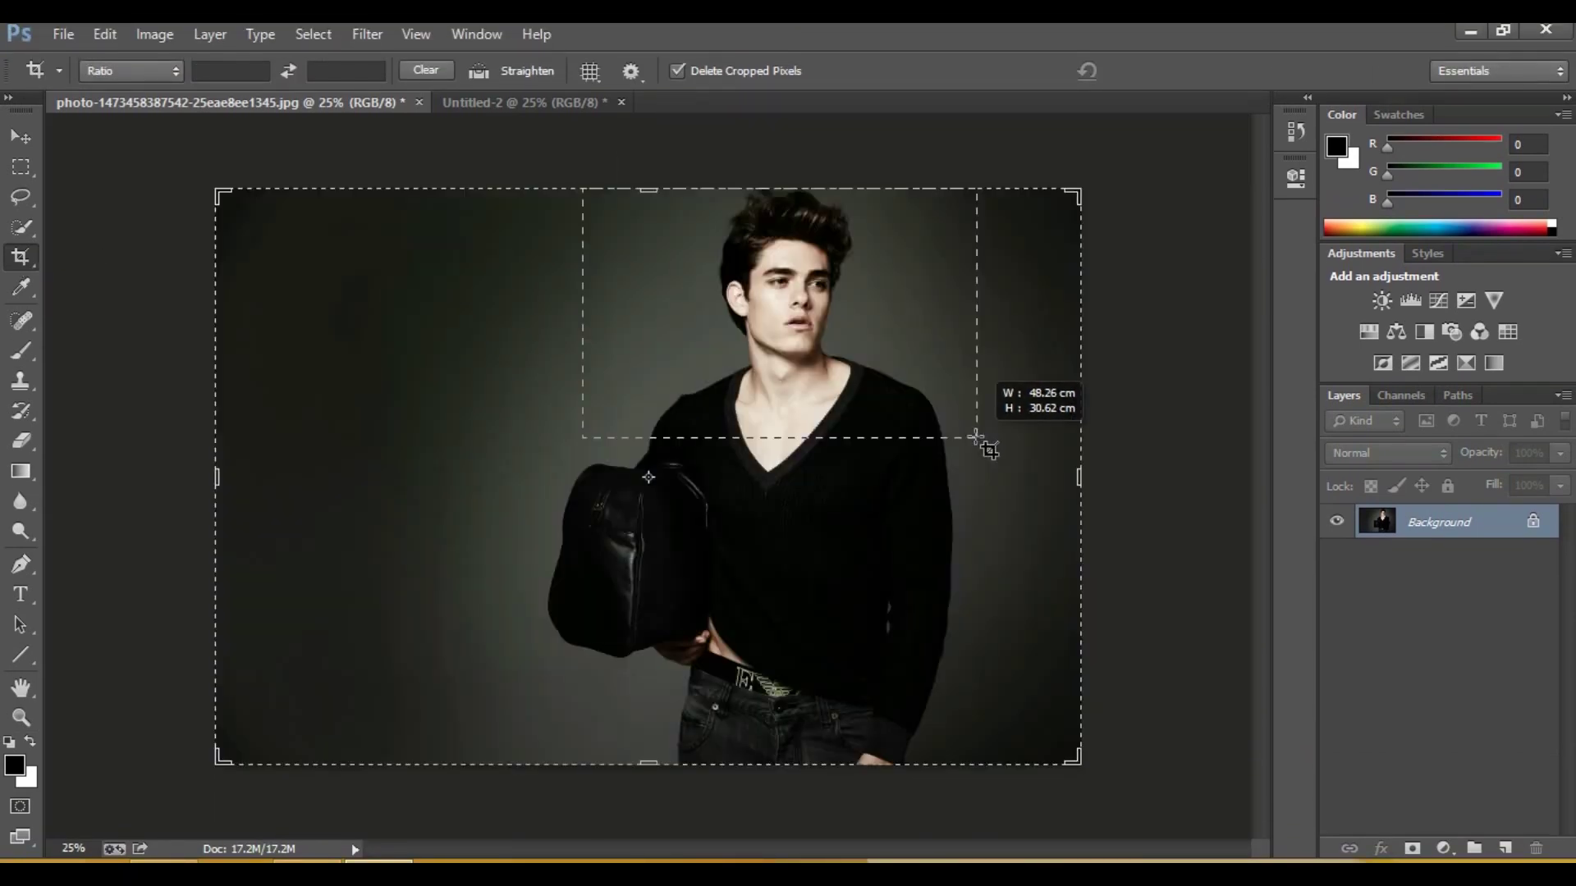
drag(986, 441, 986, 443)
key(Return)
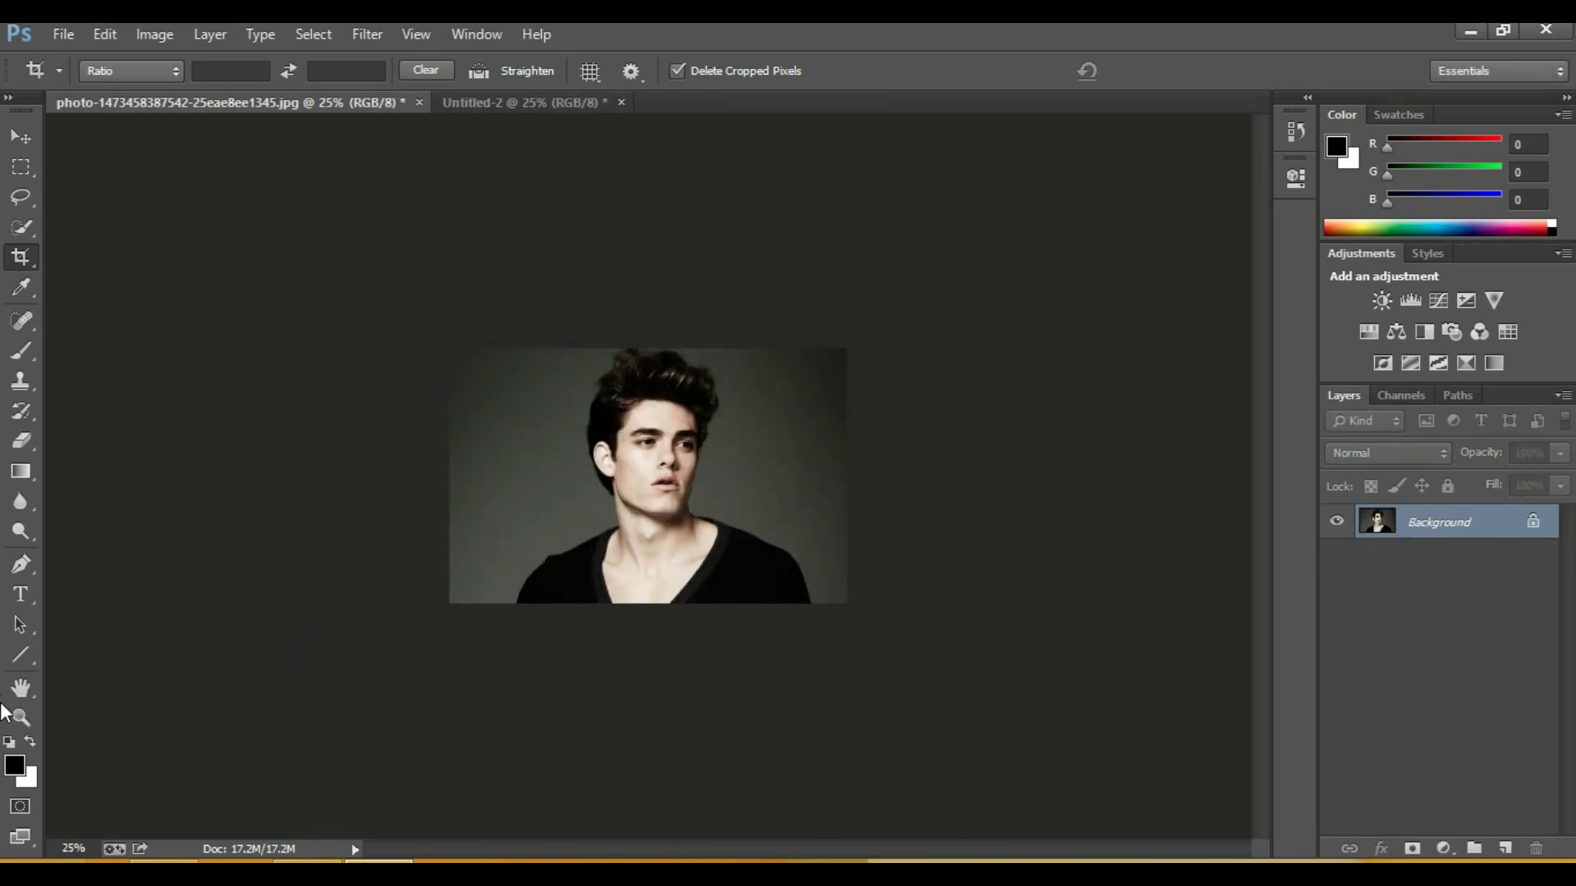
click(36, 715)
drag(594, 465, 694, 460)
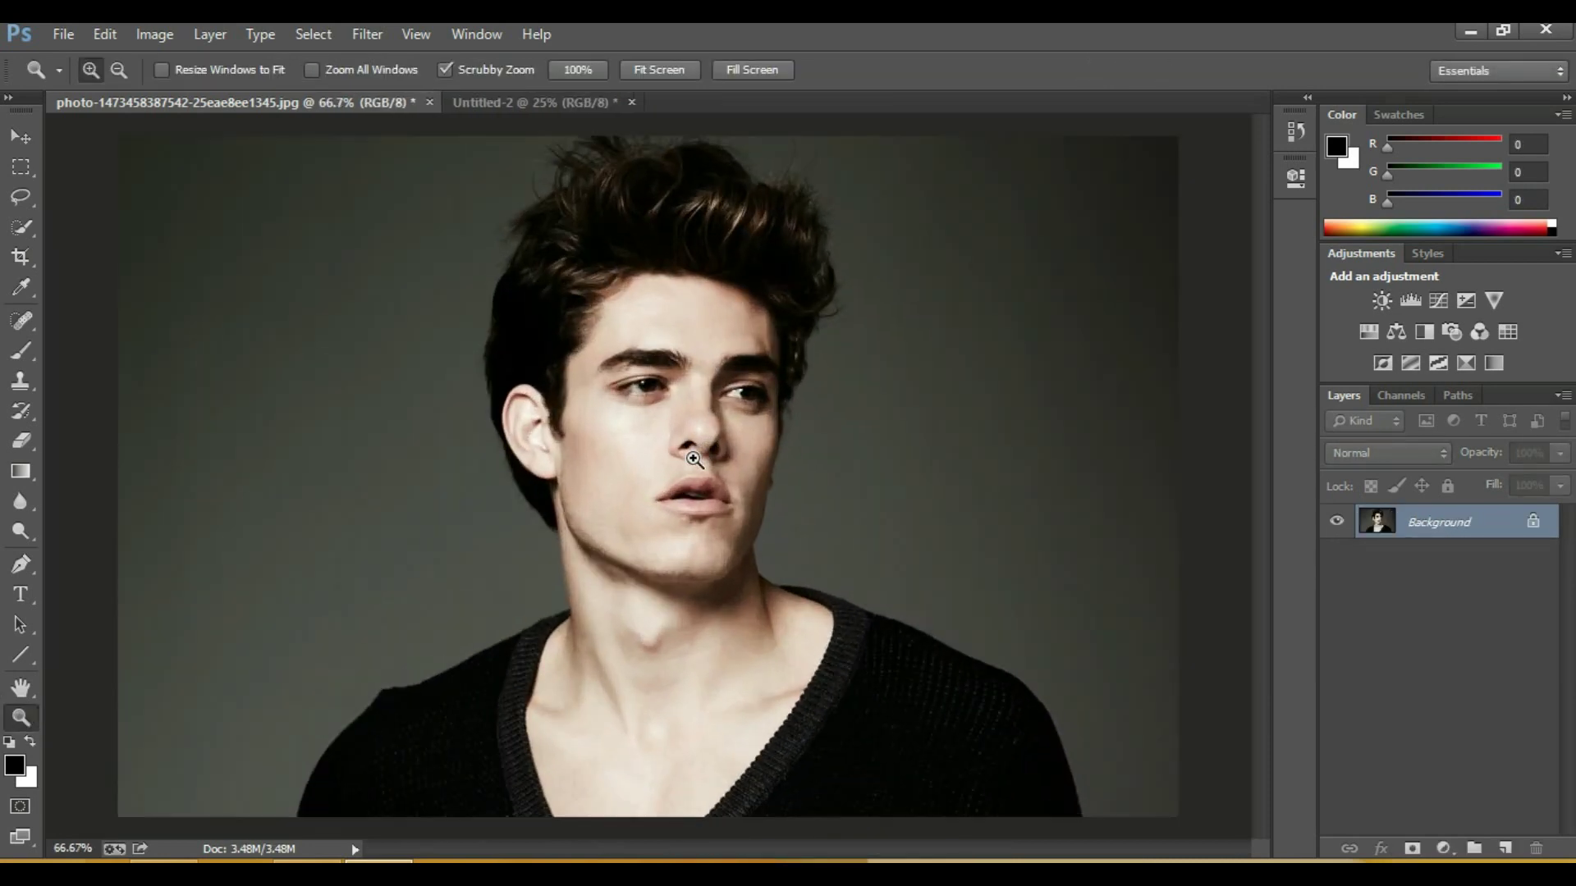
Step: Quick-select the man's hair, face, jaw, neck and shoulders
click(21, 227)
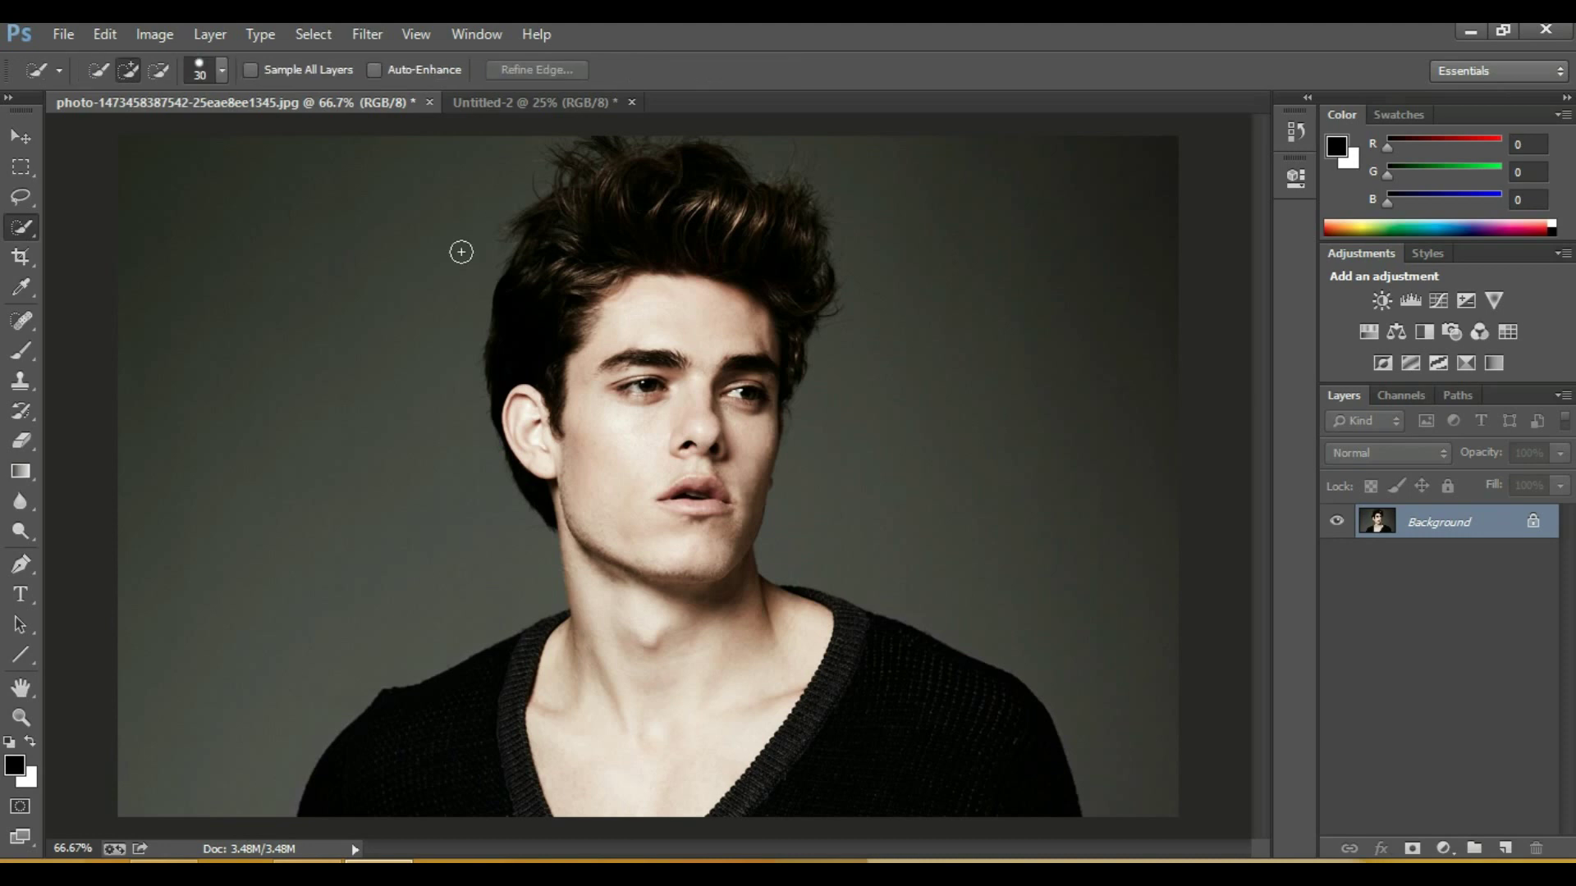
drag(613, 286, 652, 269)
drag(675, 382, 537, 469)
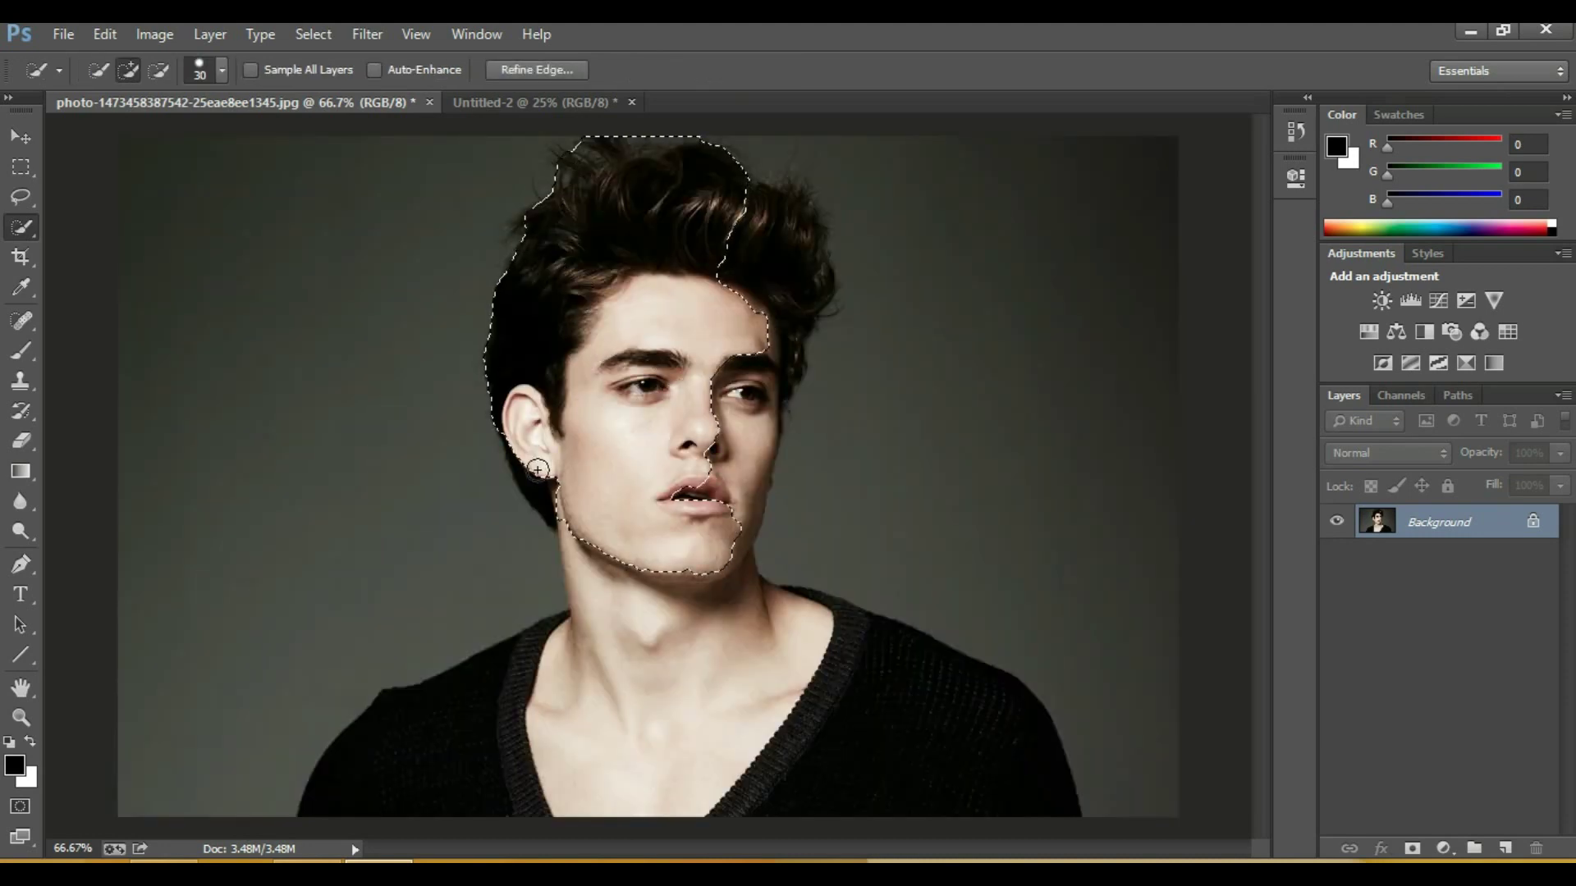
drag(538, 469, 785, 248)
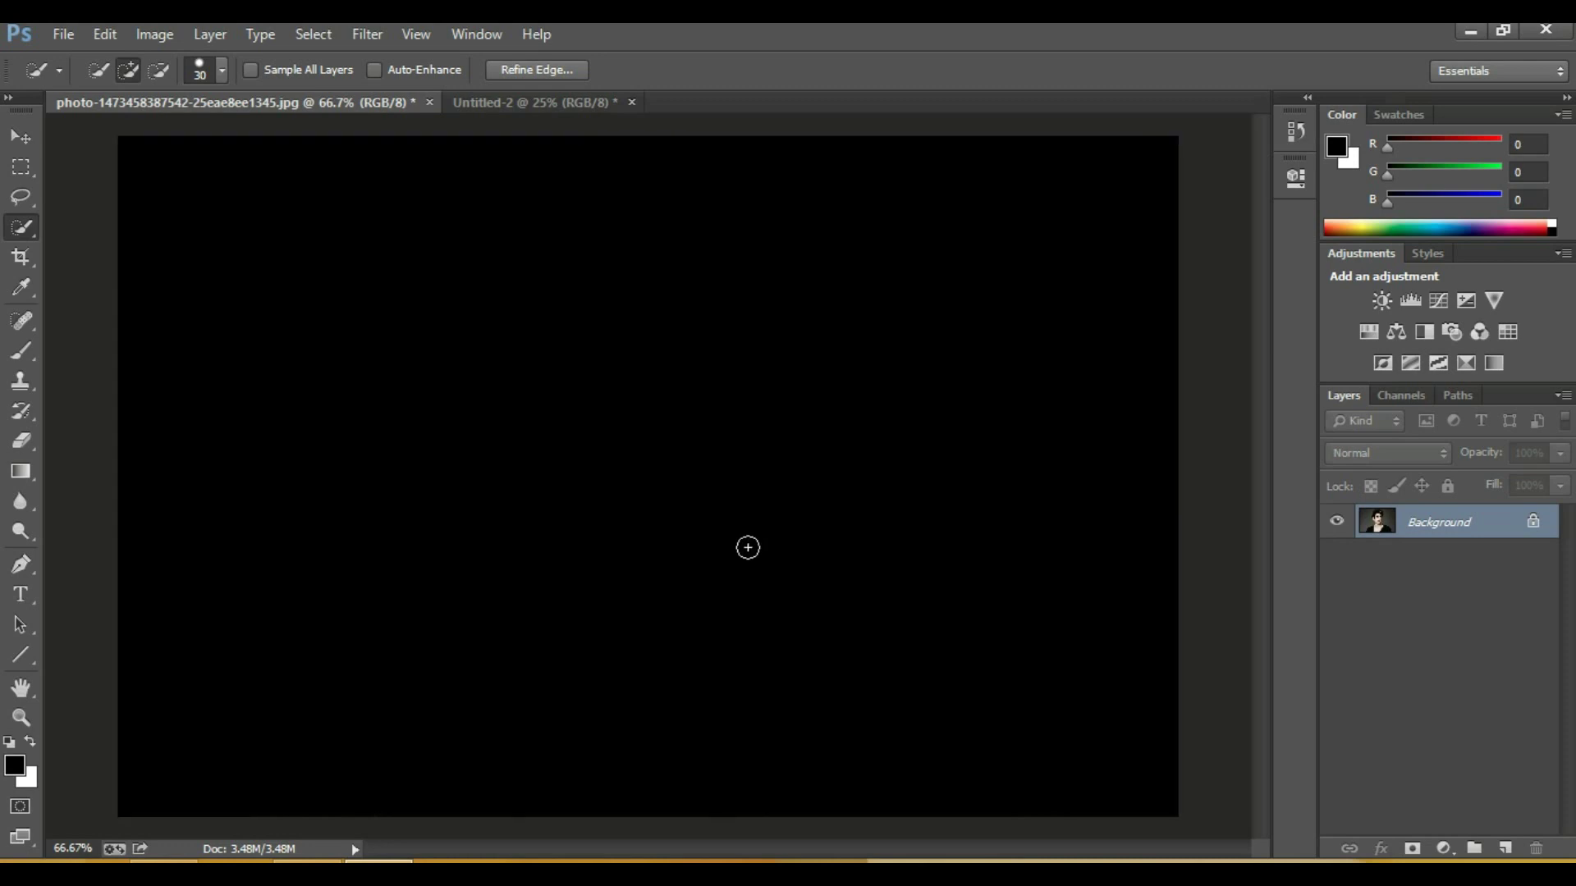
mouse_move(785, 371)
mouse_down()
mouse_move(765, 640)
mouse_move(901, 749)
mouse_move(915, 693)
mouse_move(468, 728)
mouse_move(413, 787)
mouse_up()
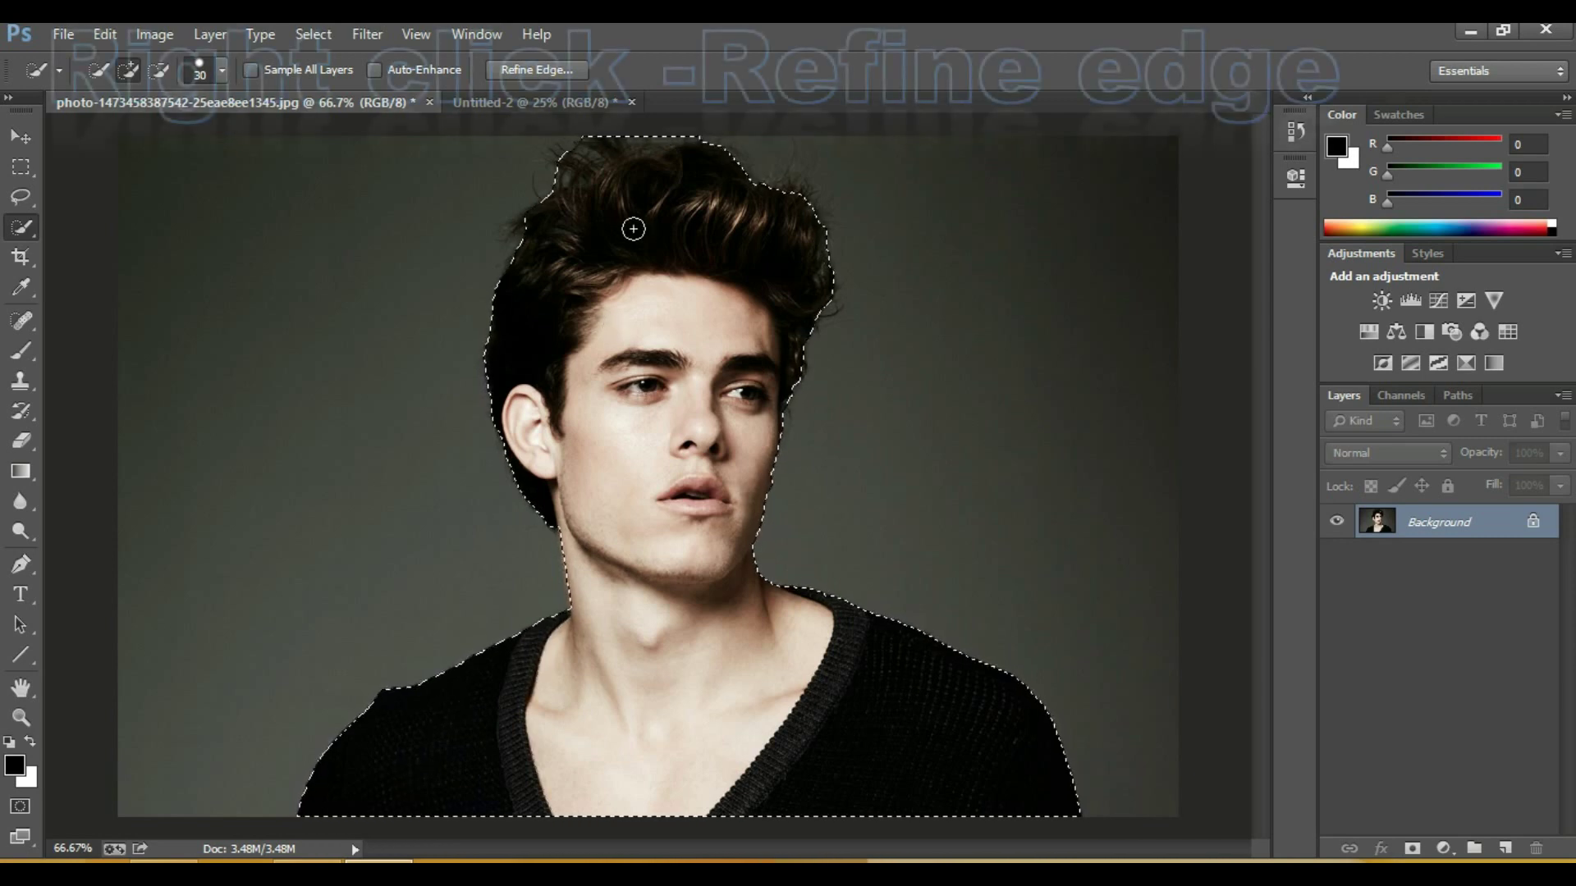
Step: Use Refine Edge to brush the hair, jaw, neck and shoulder edges, and apply it
right_click(625, 254)
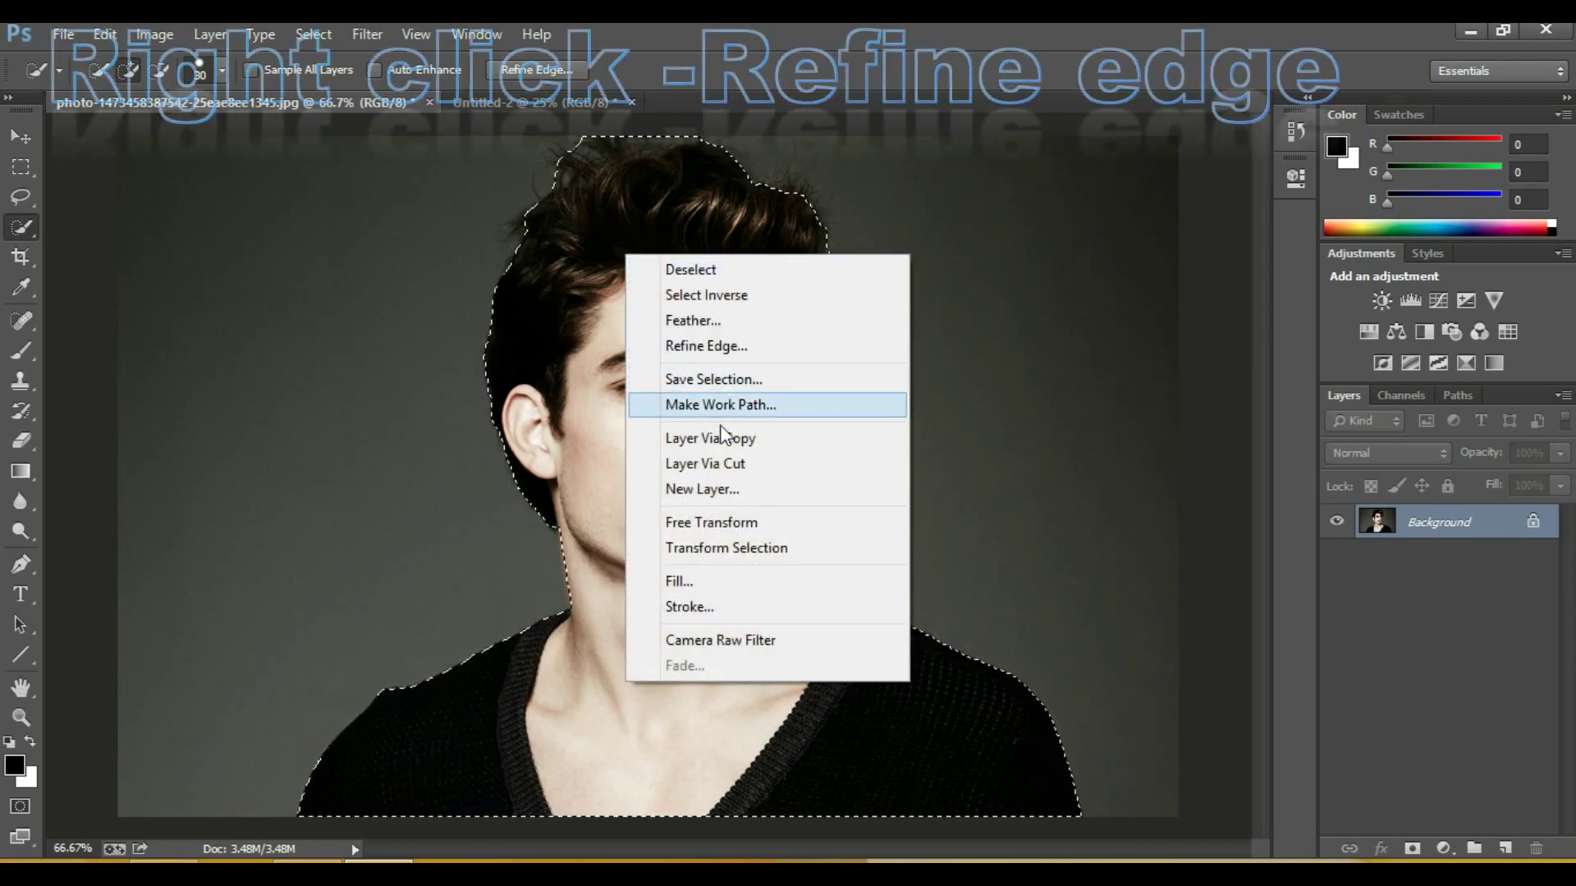
click(709, 346)
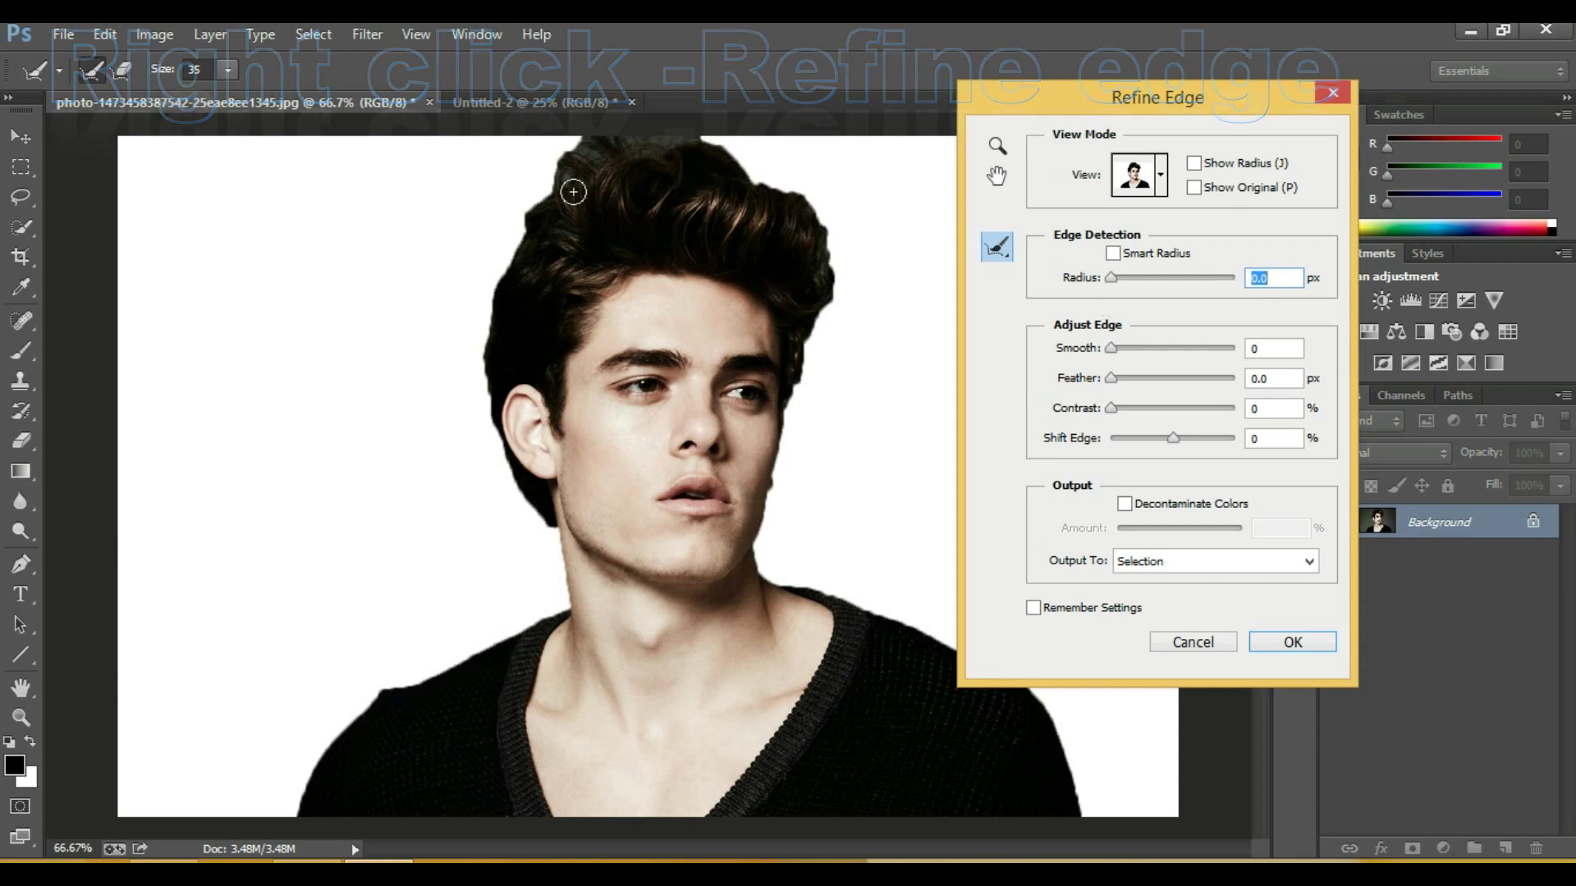
drag(542, 182, 487, 249)
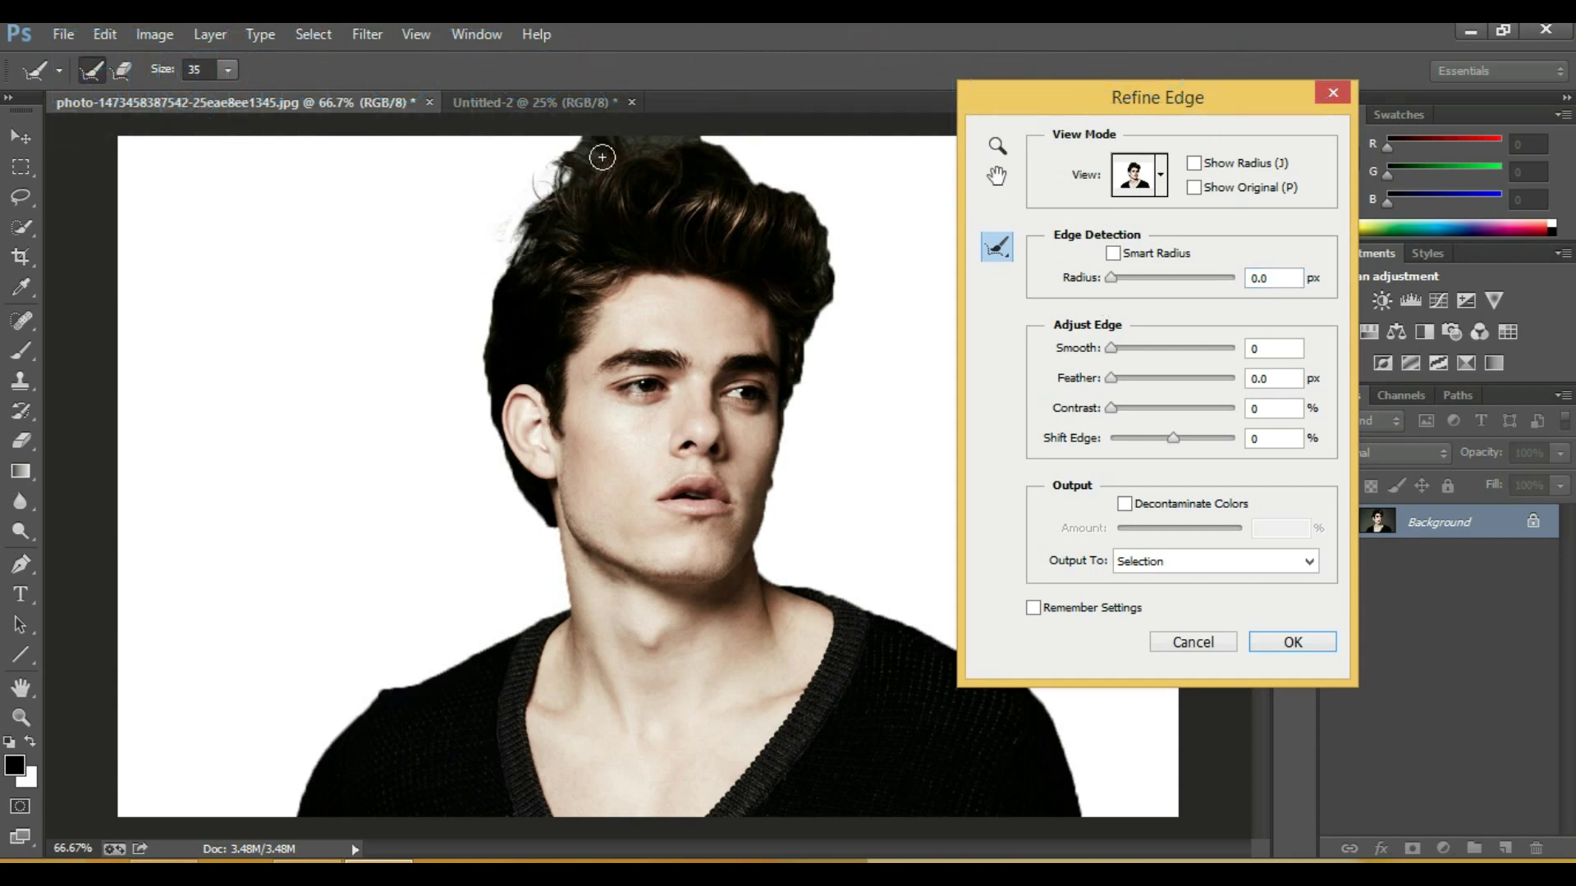
mouse_move(603, 153)
mouse_down()
mouse_move(825, 238)
mouse_move(812, 361)
mouse_up()
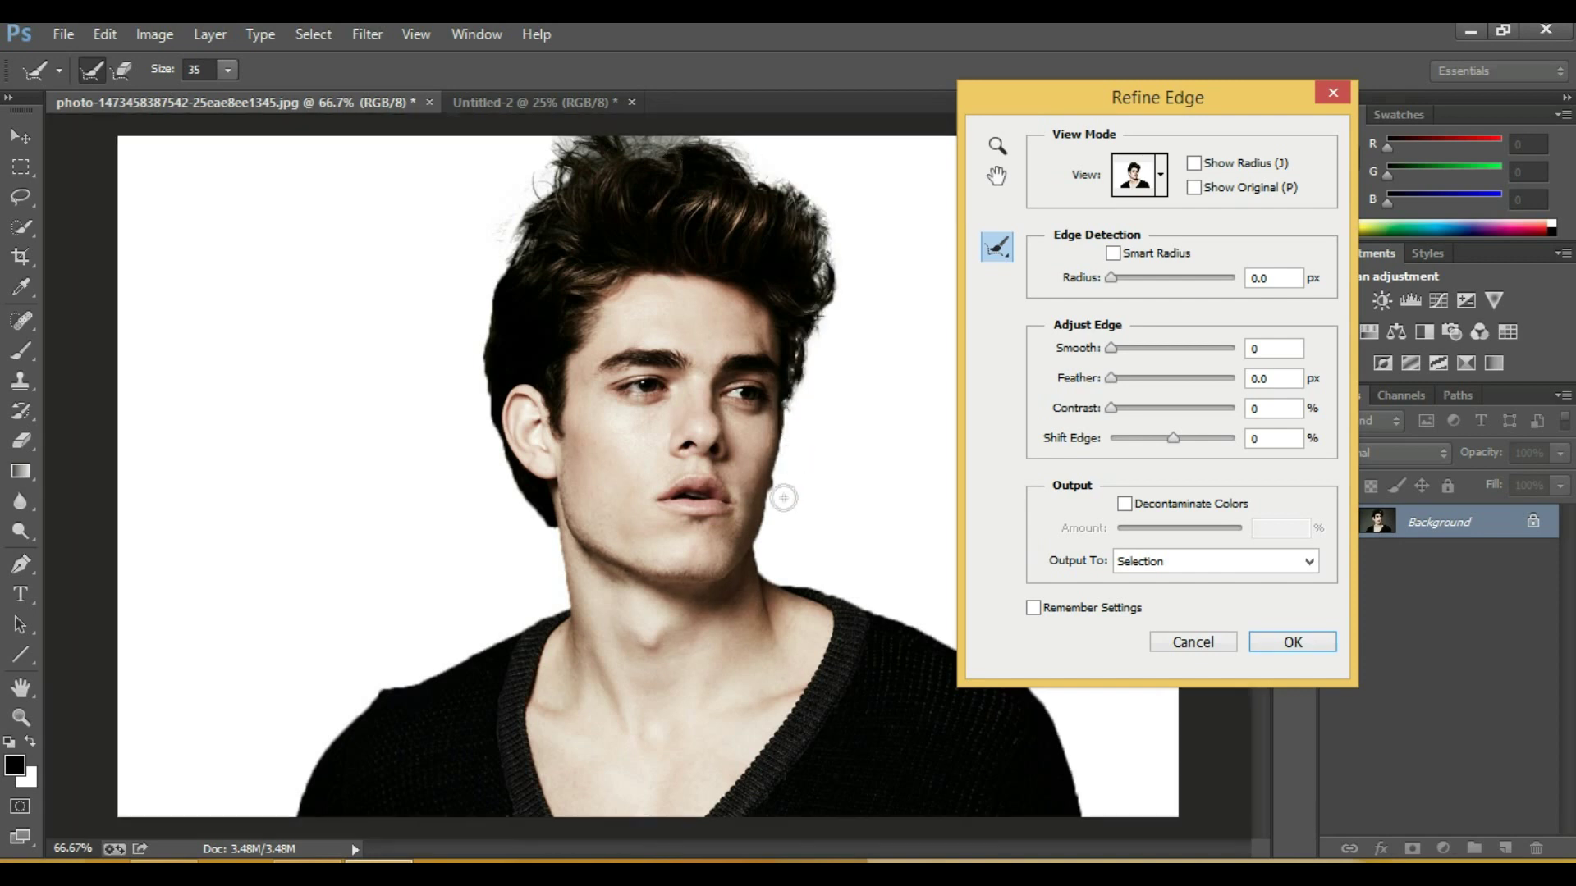
drag(488, 305, 498, 455)
drag(495, 251, 485, 402)
drag(487, 484, 563, 572)
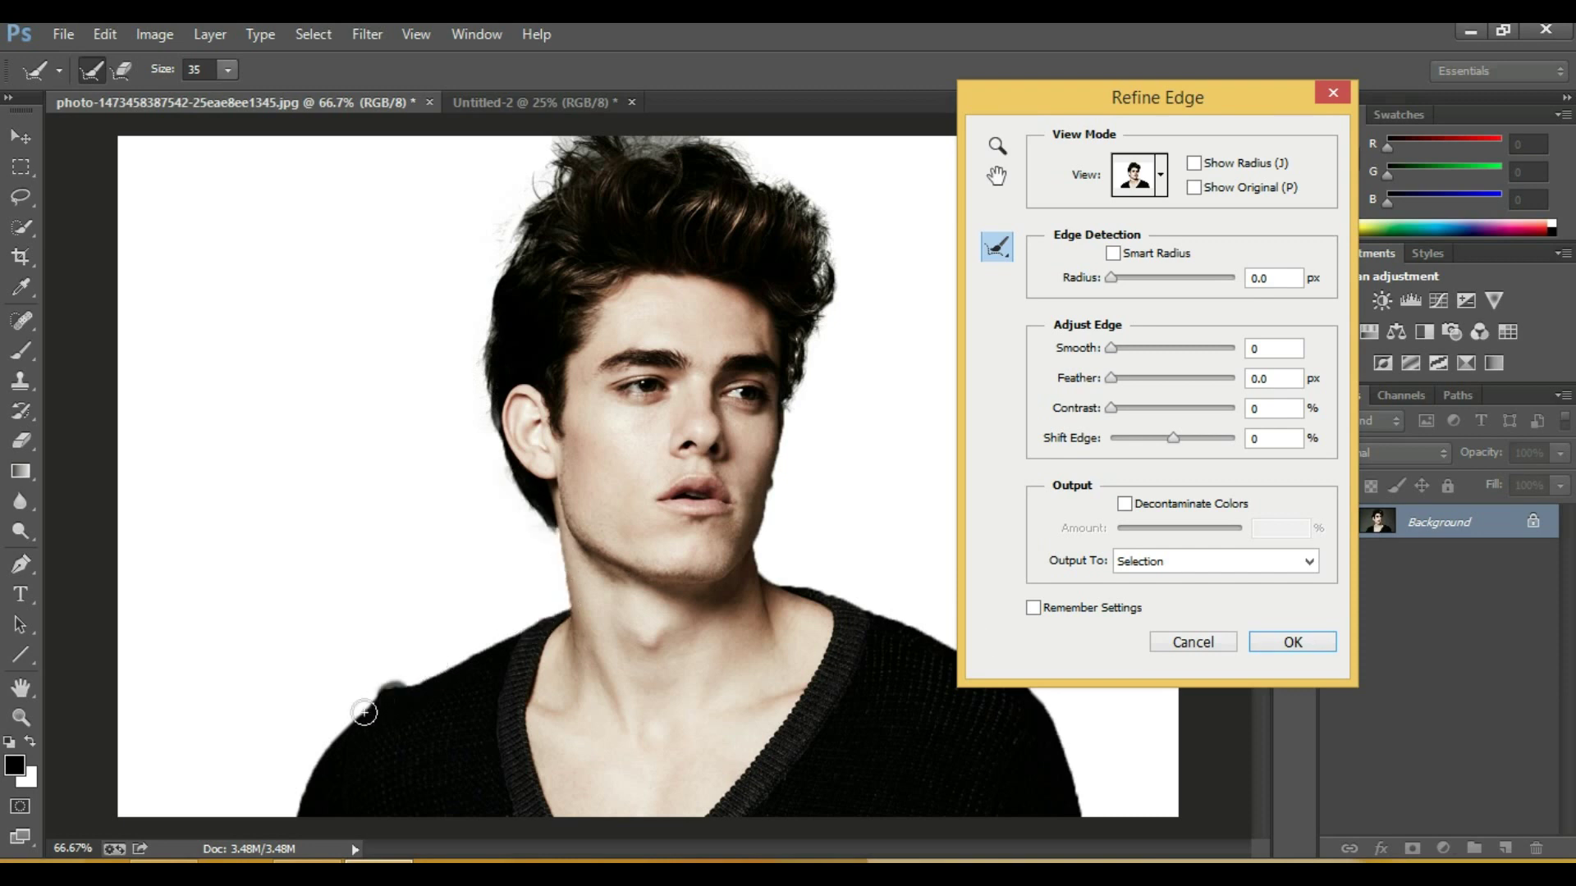
drag(786, 589, 944, 648)
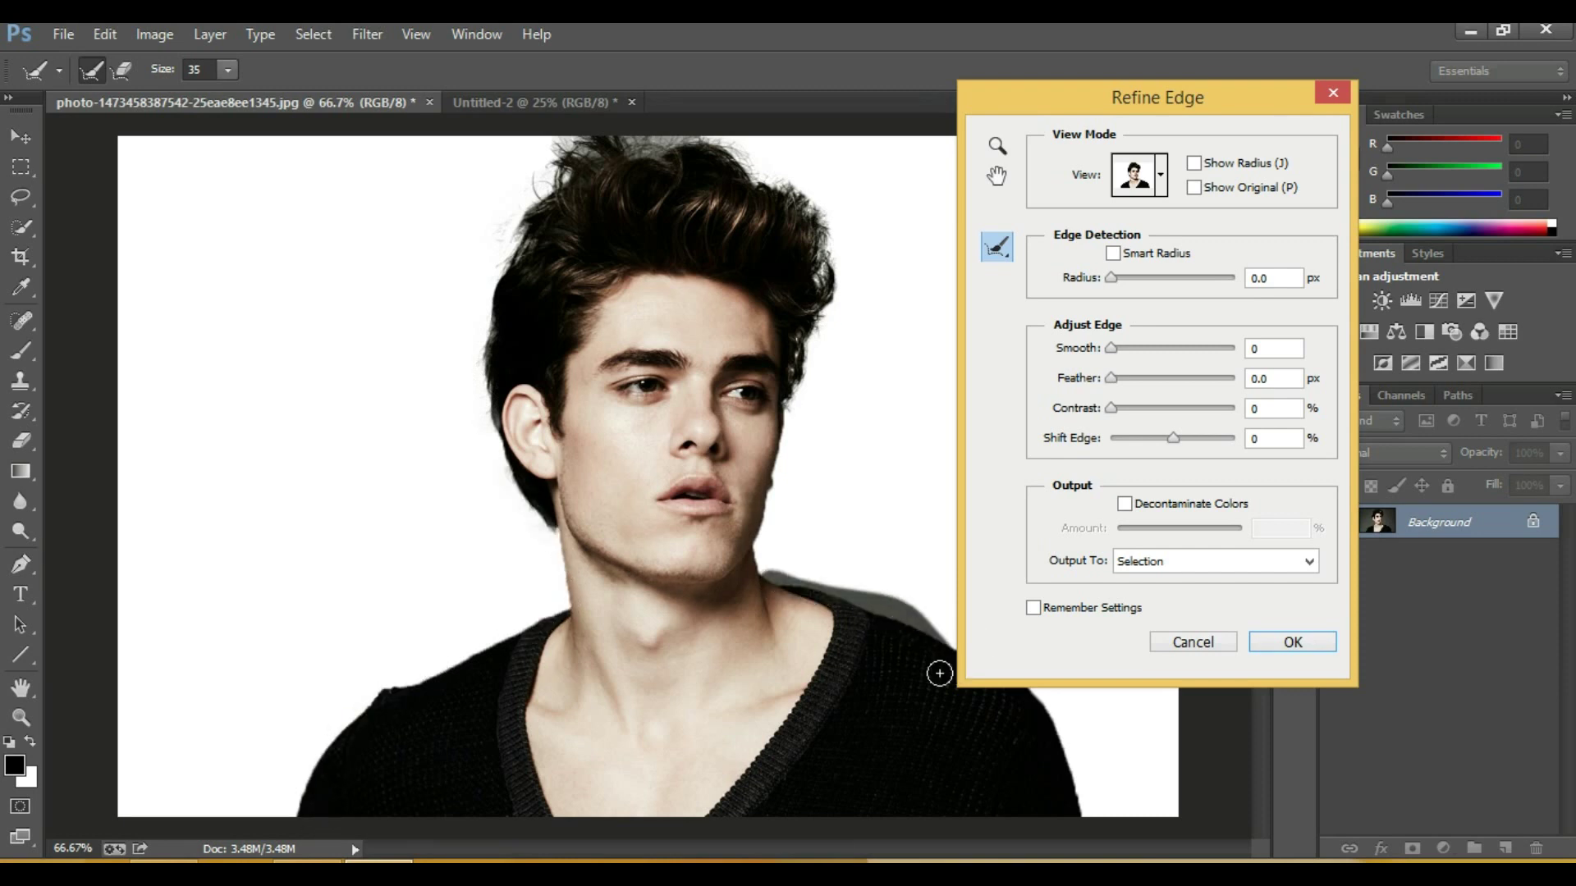
drag(786, 403, 770, 501)
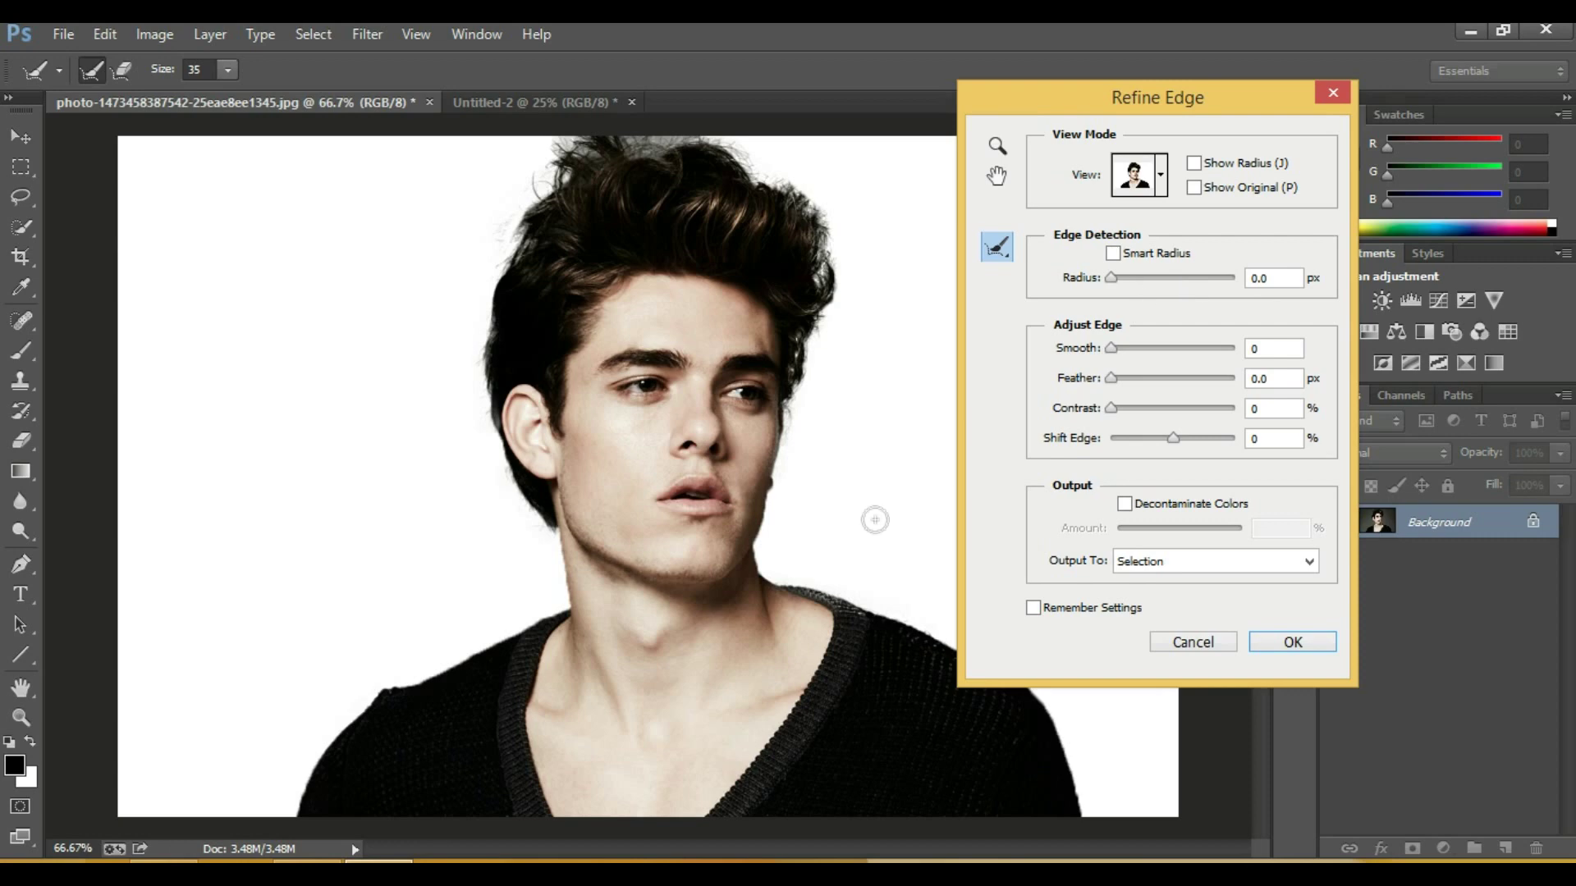
click(1280, 644)
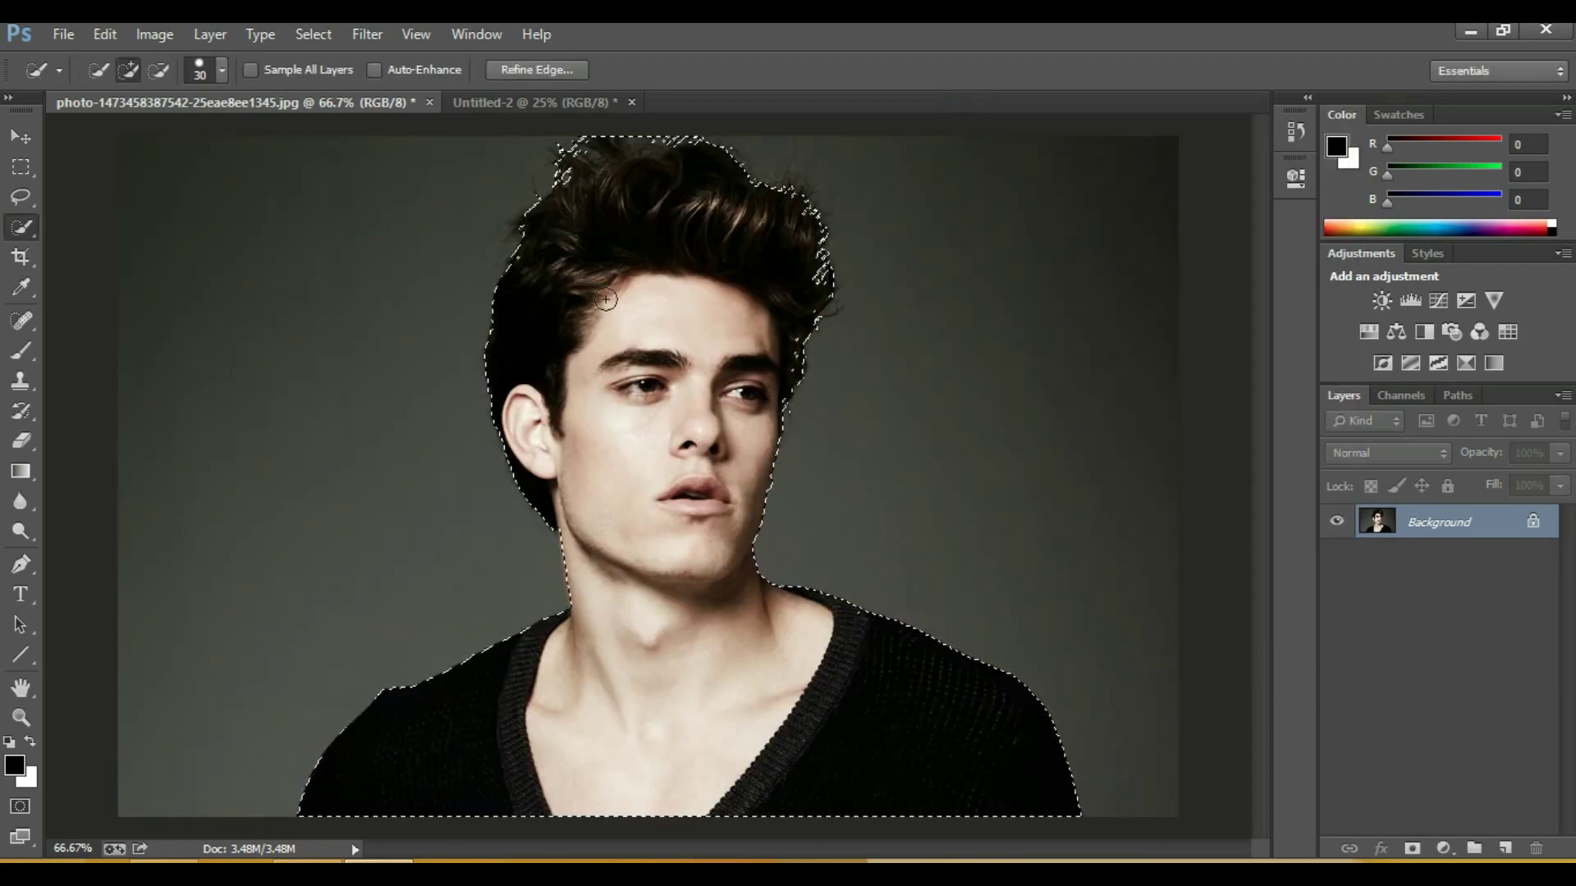
Step: Run Refine Edge again to further refine the hair at the top-left of the head
right_click(620, 276)
click(706, 362)
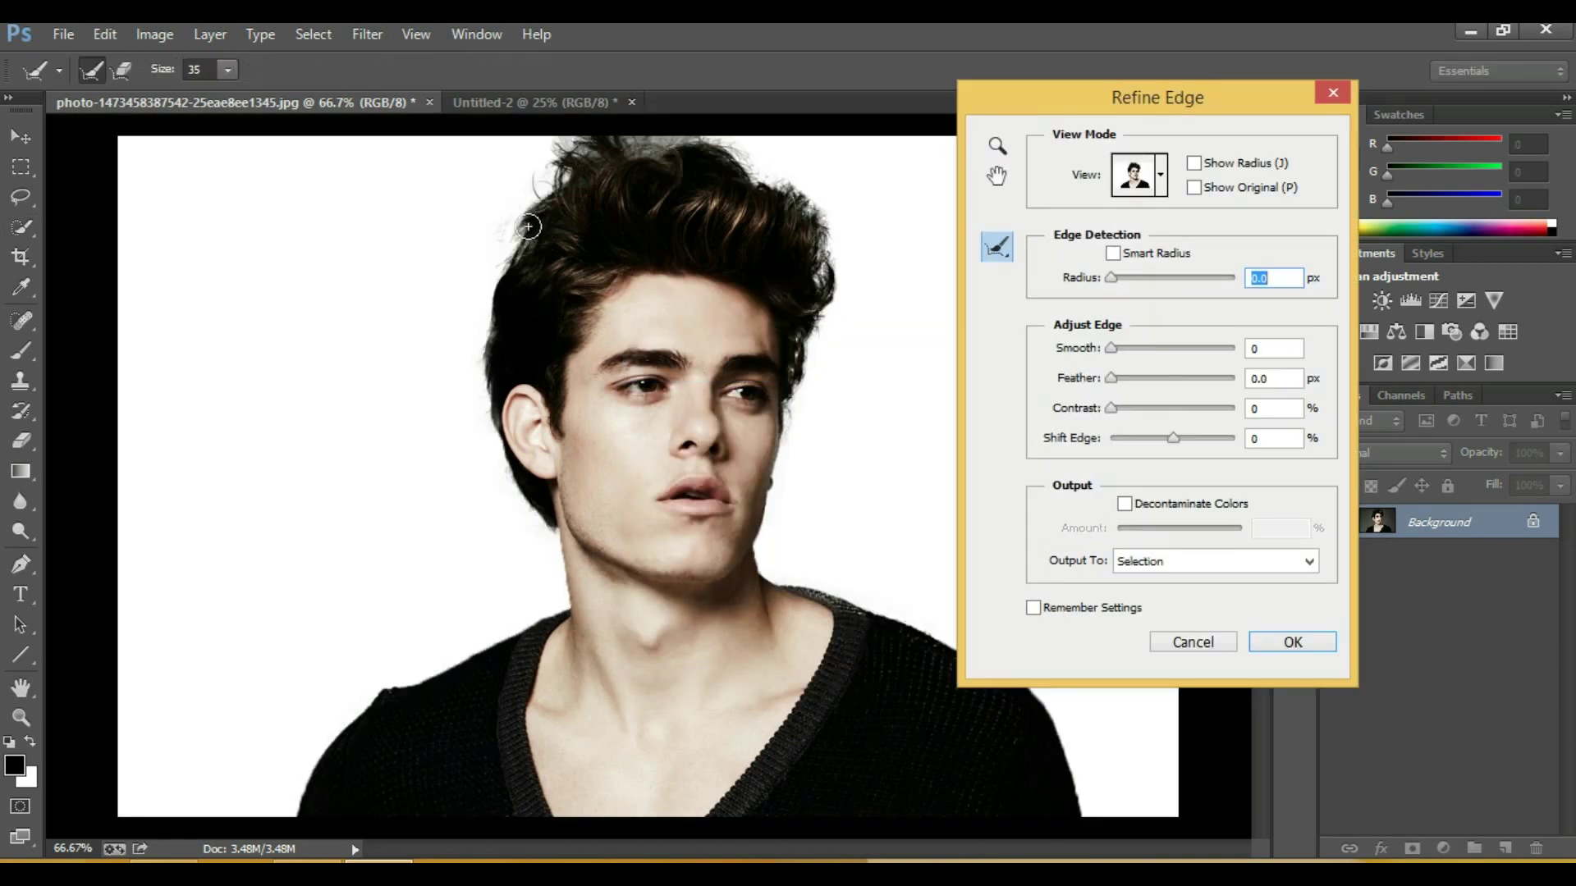
drag(527, 227, 518, 300)
drag(524, 231, 519, 226)
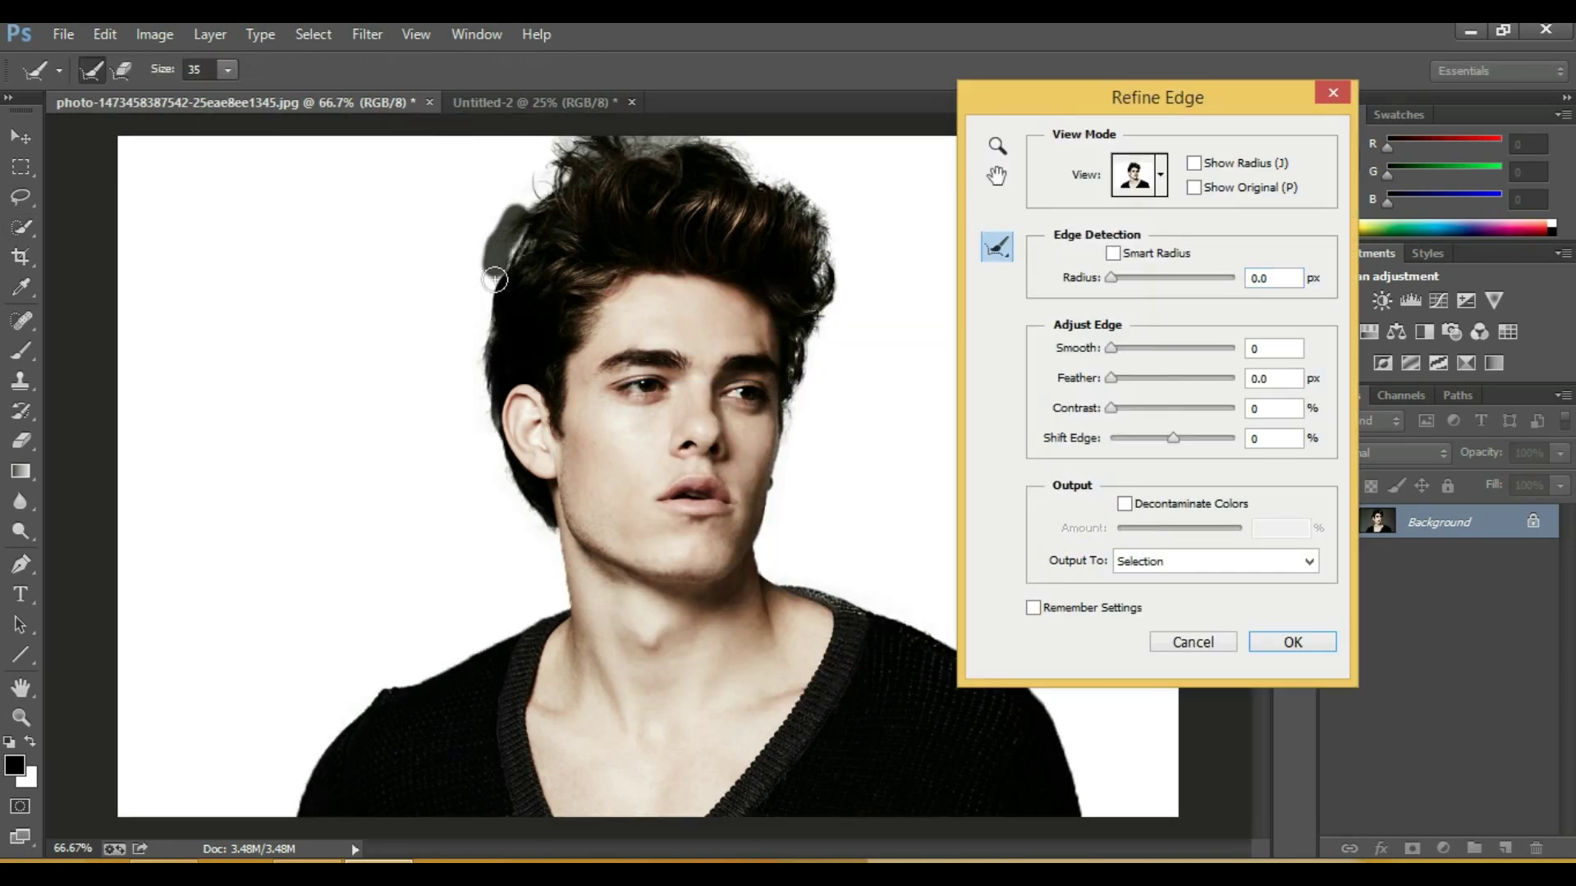
click(1266, 637)
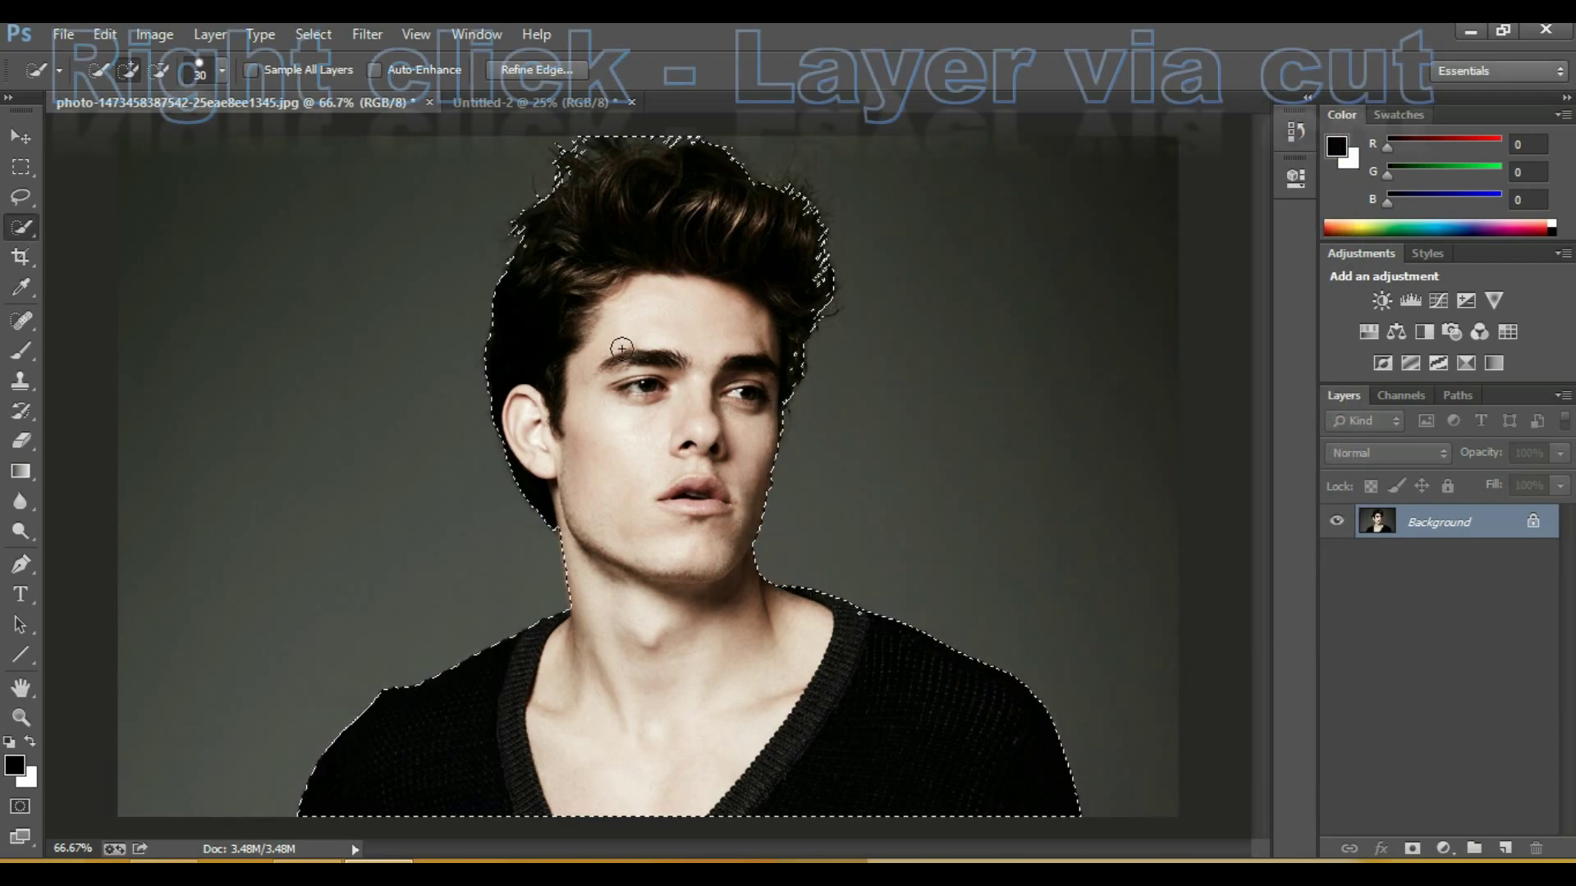
Step: Cut the man onto Layer 1, delete the Background layer, and start a new document
right_click(623, 327)
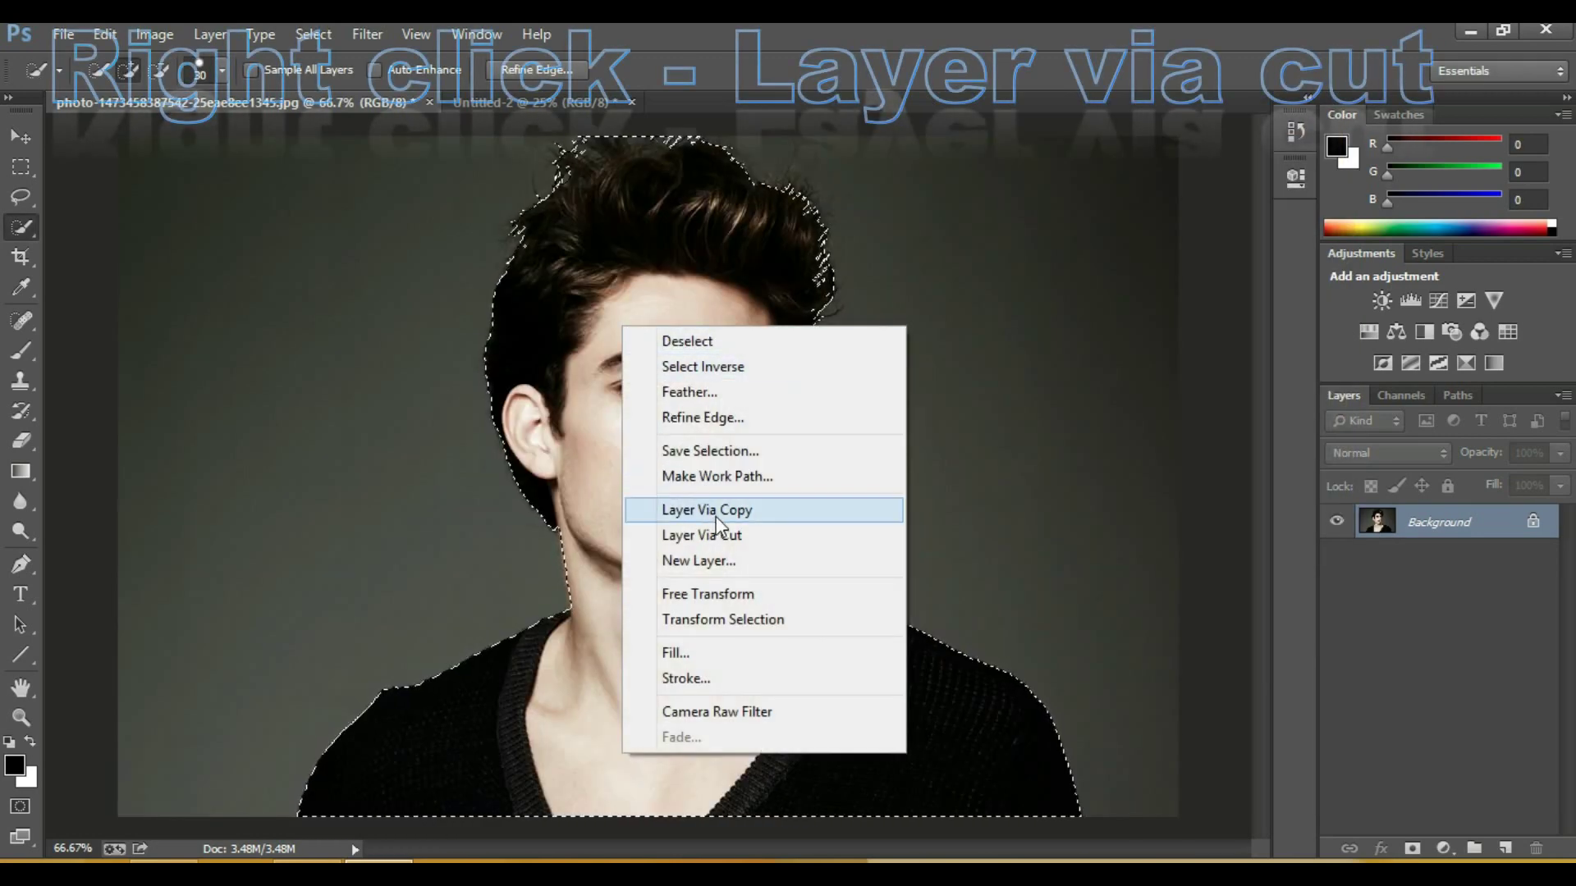
click(721, 535)
click(1497, 556)
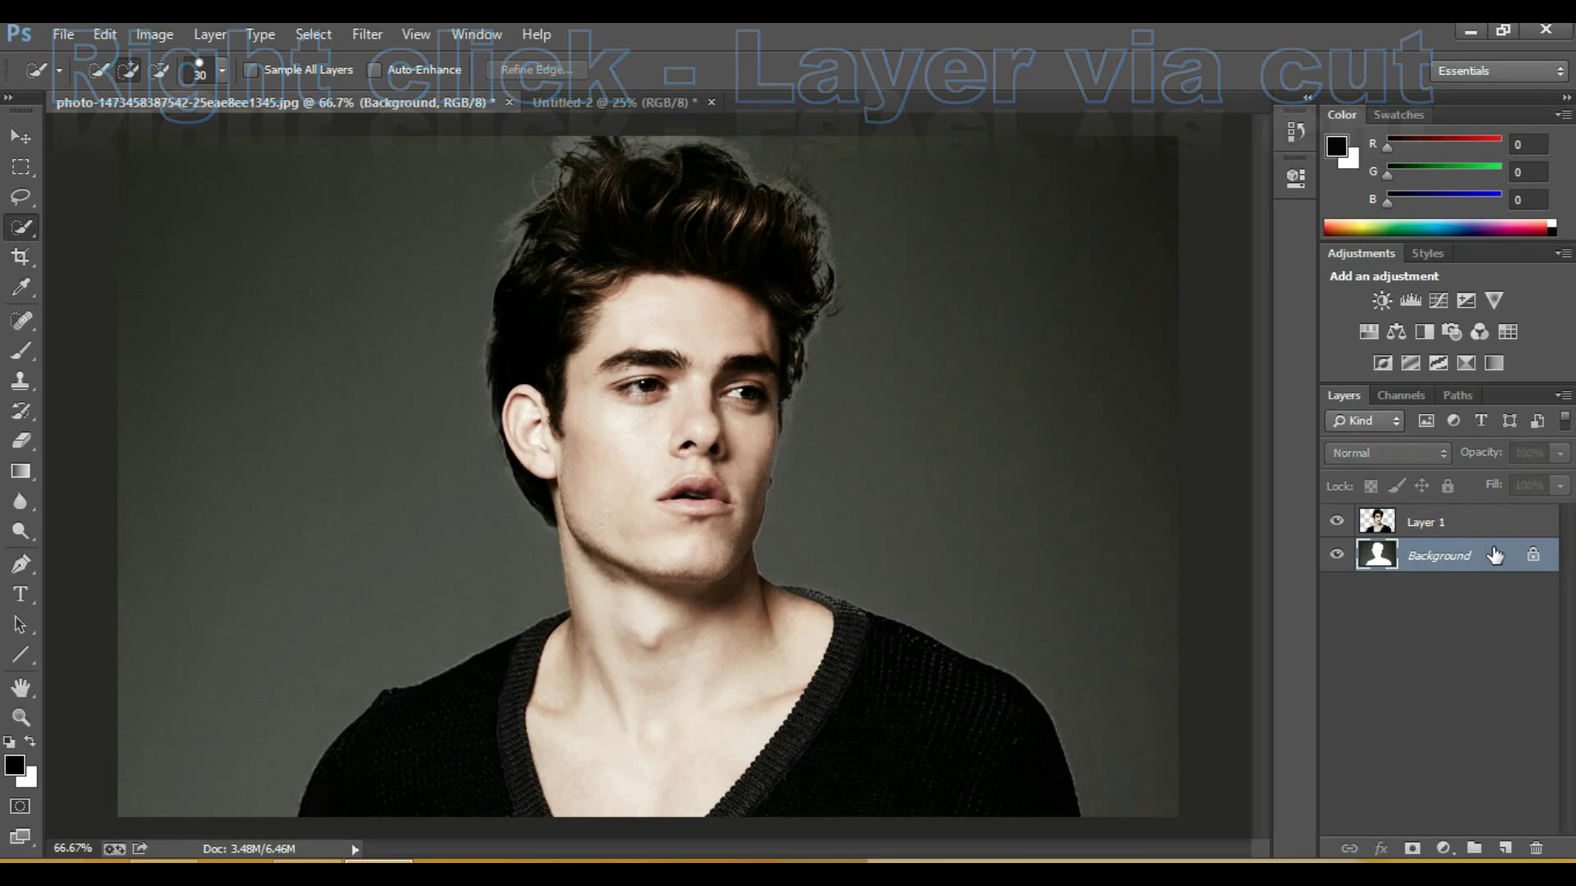
click(1536, 849)
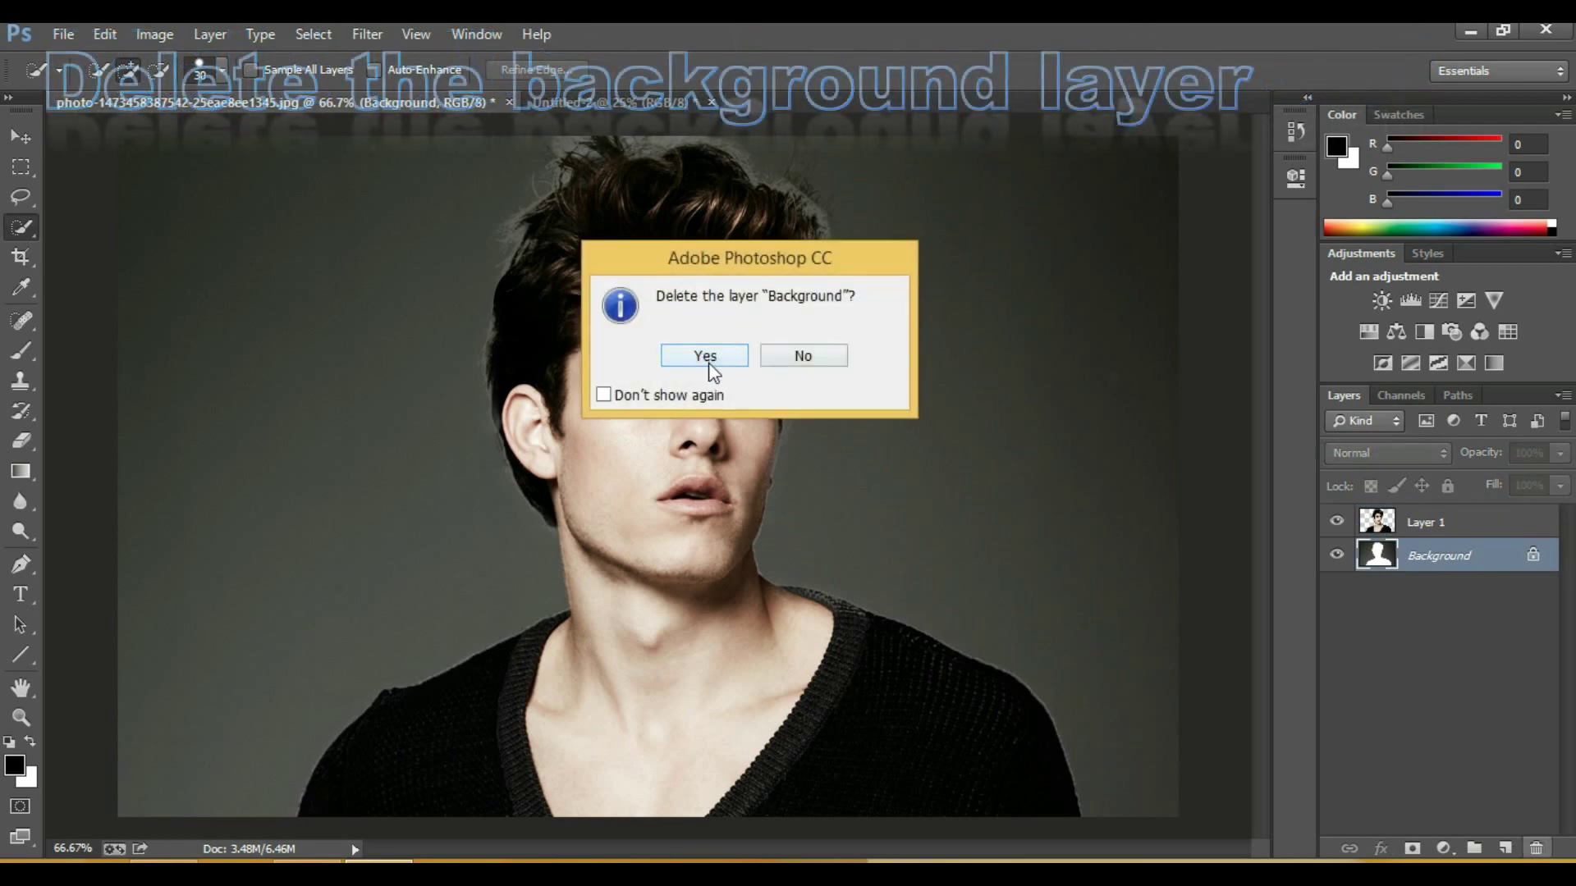
click(706, 359)
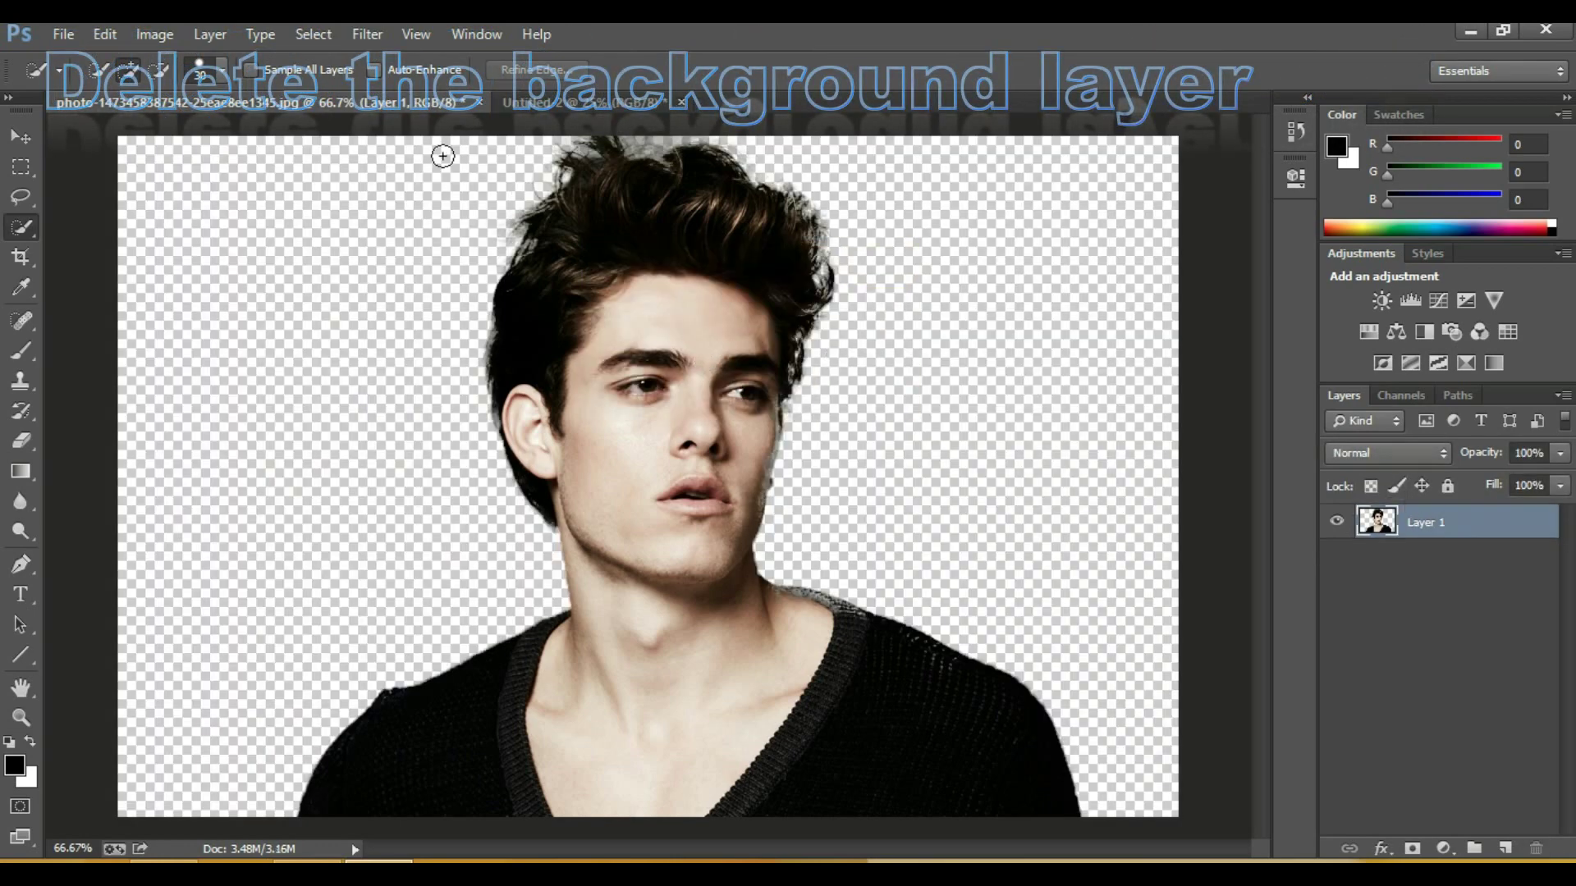
click(64, 33)
click(90, 61)
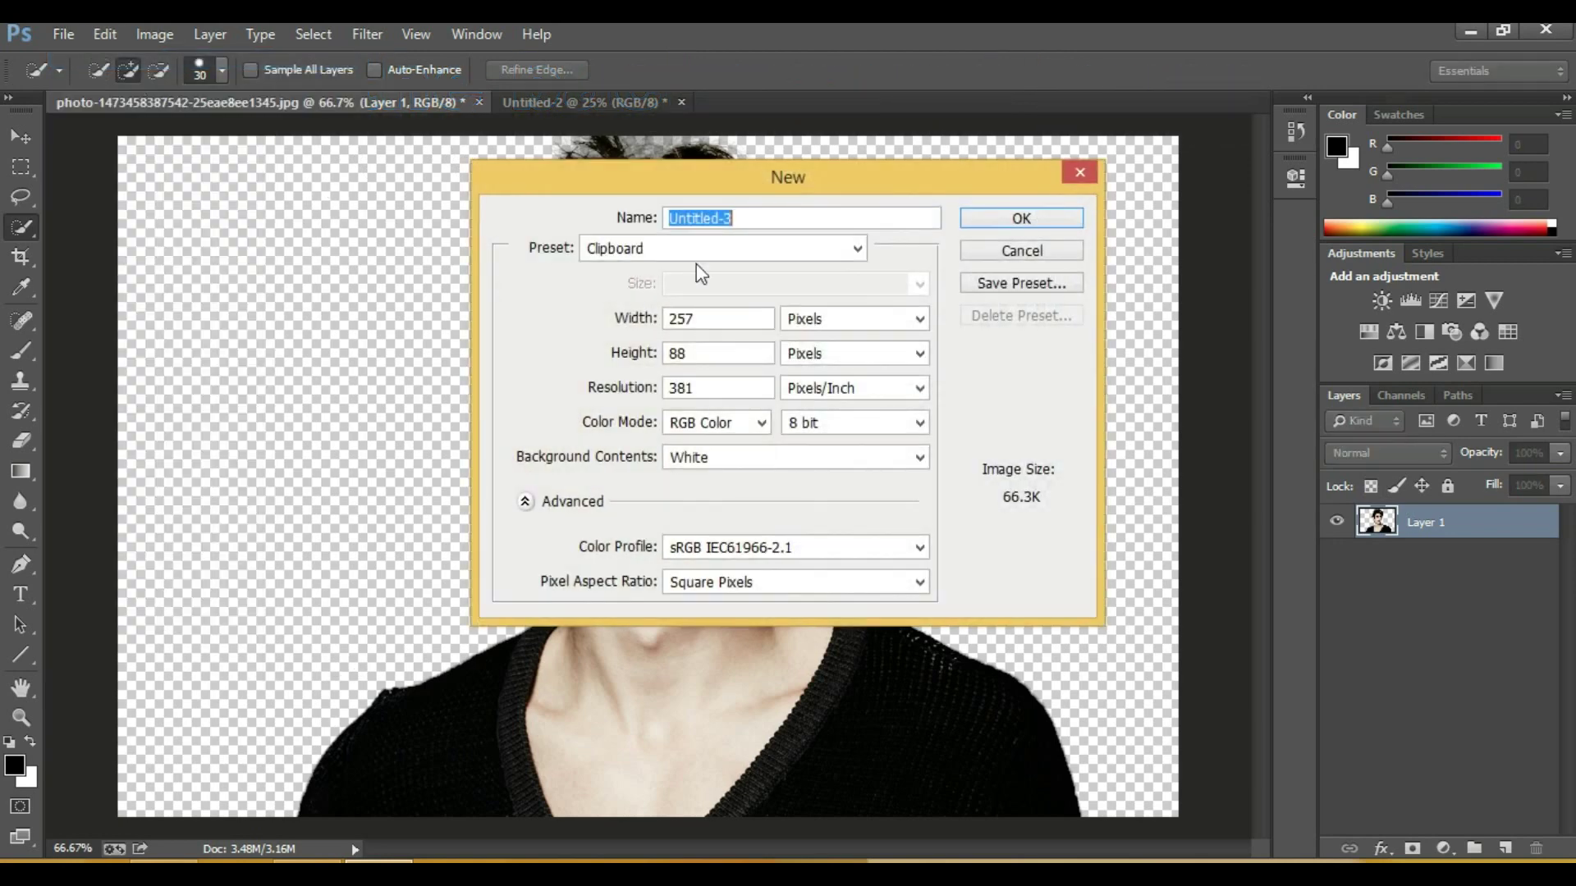
Step: Create a new 2000 × 2000 pixel document at 150 ppi
drag(722, 319, 638, 322)
text(2)
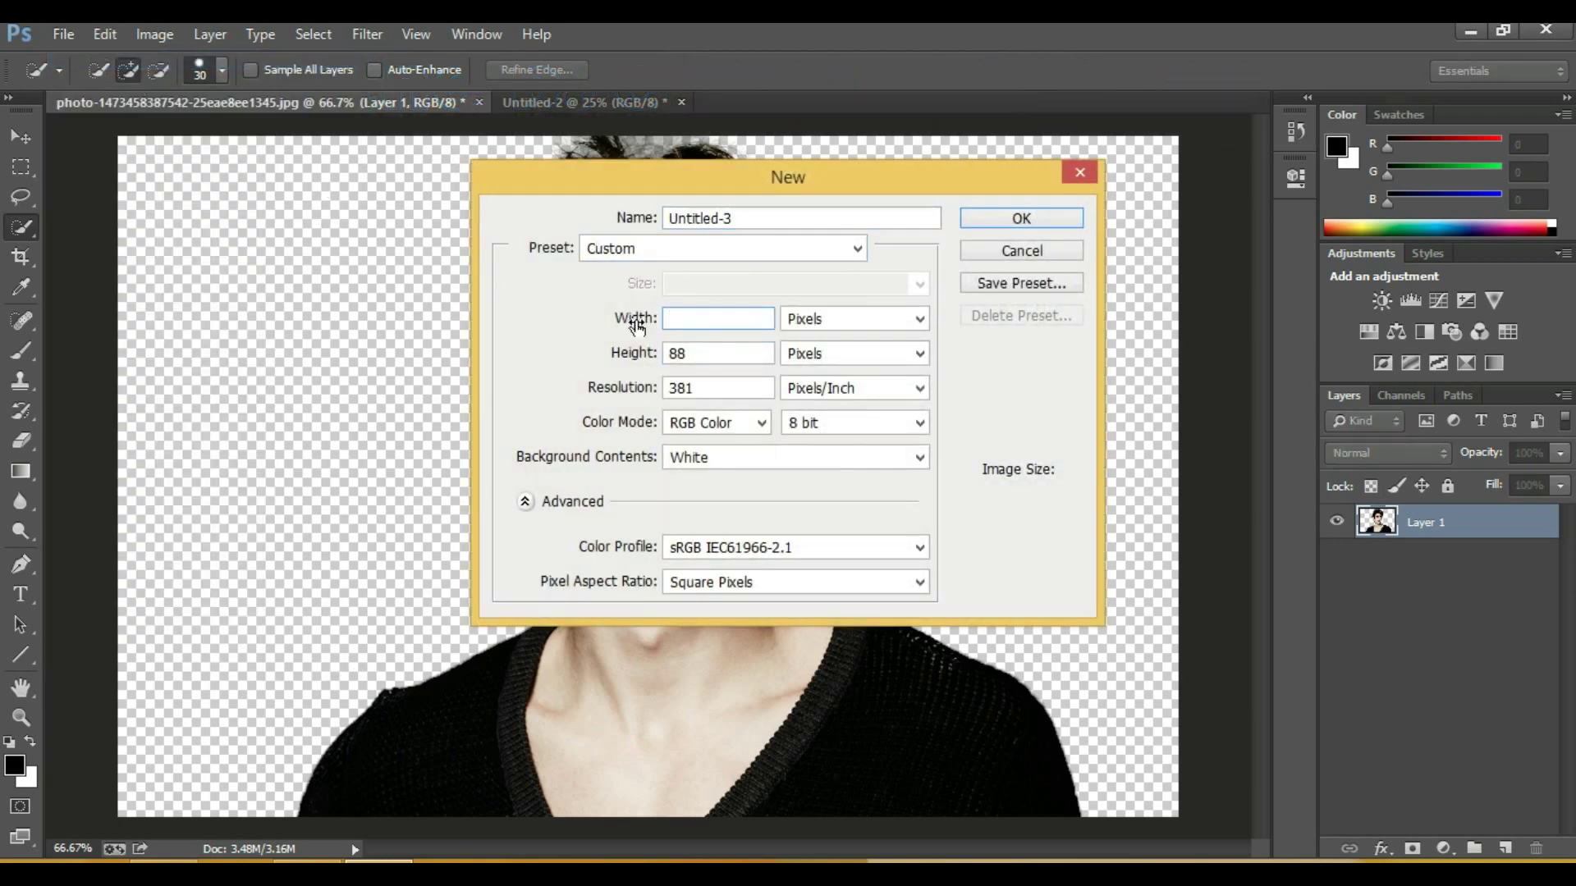
text(00)
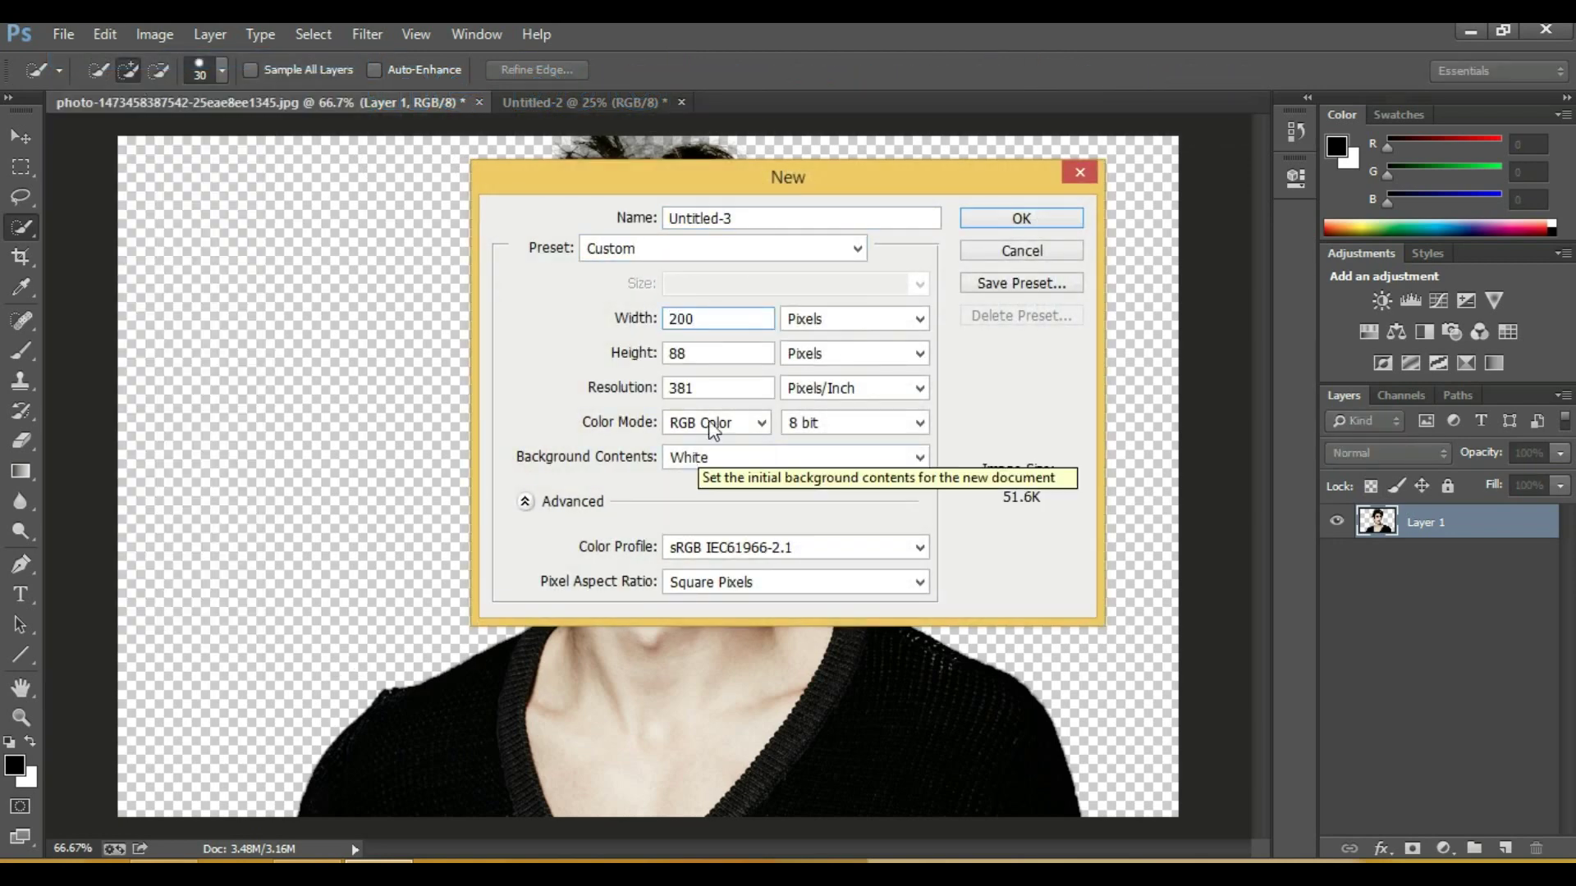
text(0)
drag(712, 361, 612, 355)
text(2000)
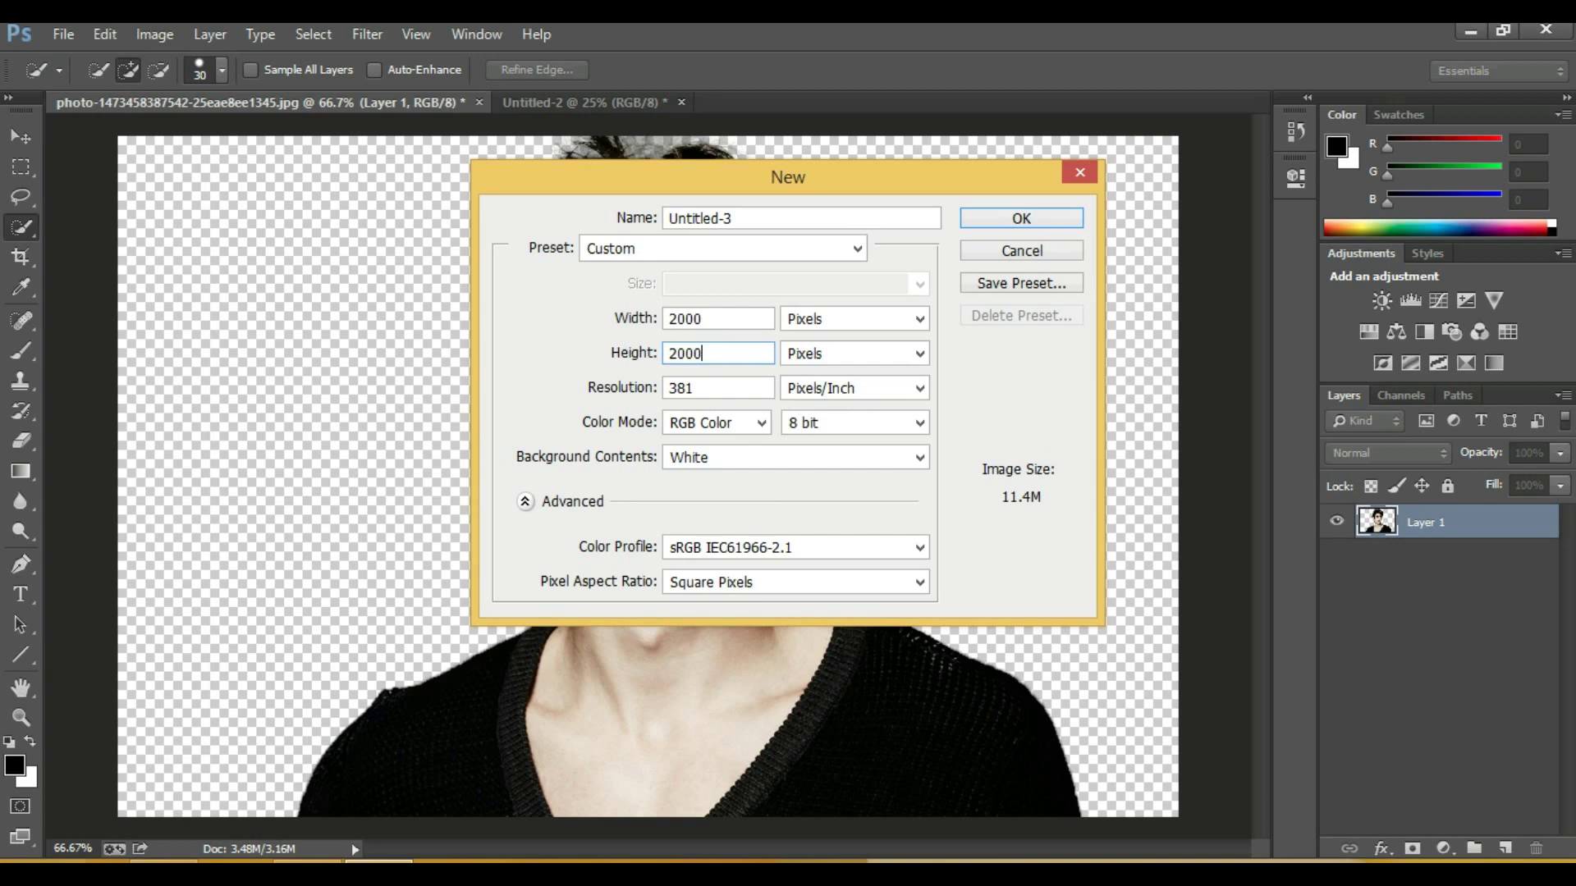
drag(703, 388, 655, 394)
key(BackSpace)
text(150)
click(1054, 217)
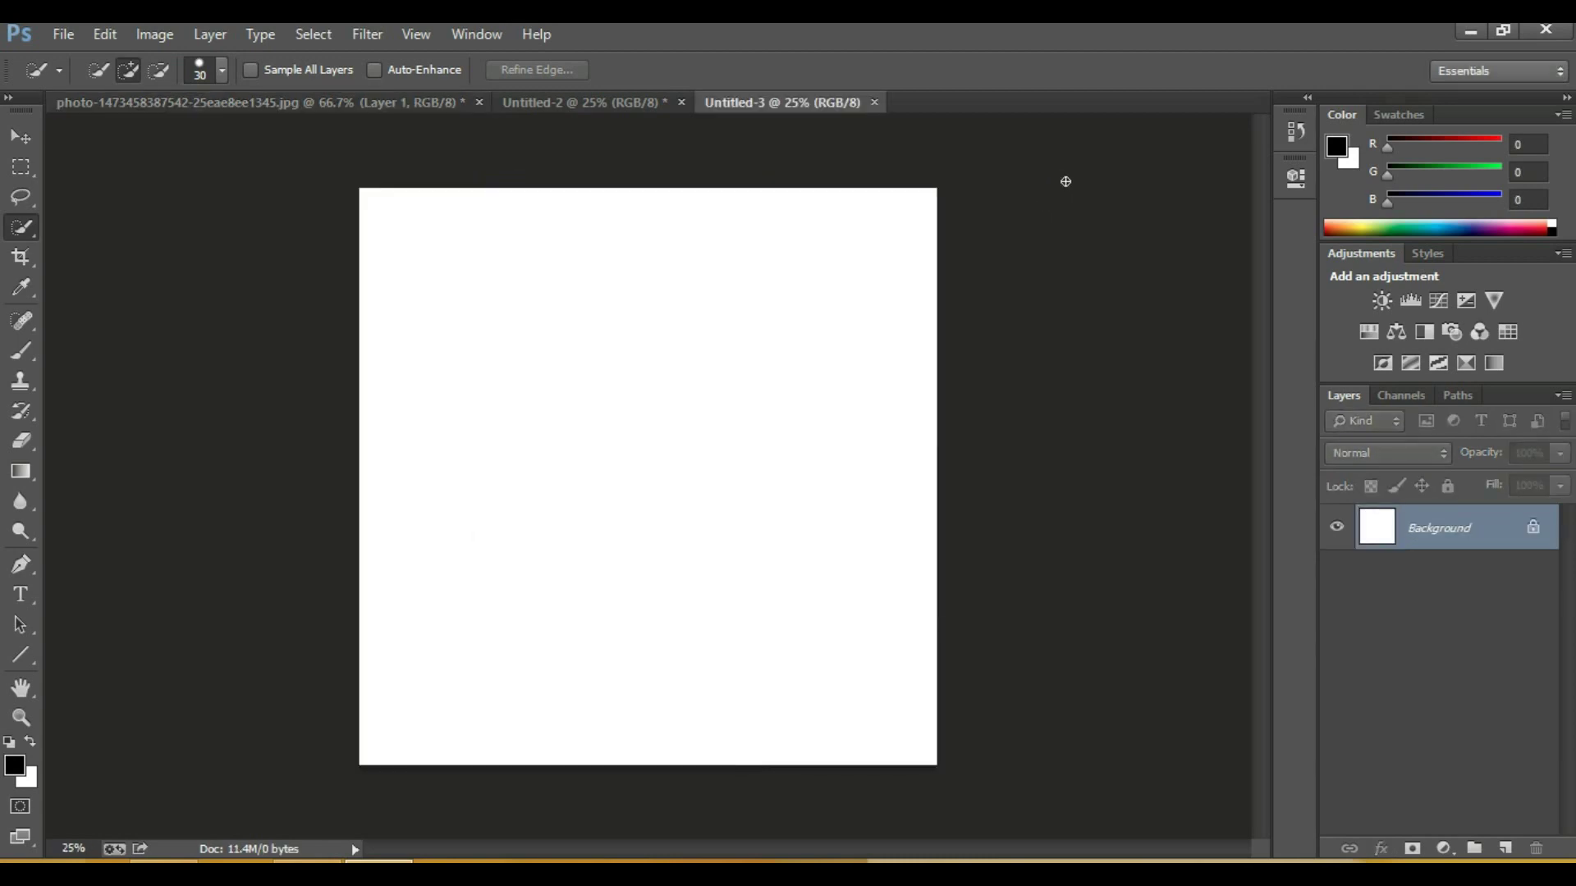
Step: Drag the cut-out portrait layer into the new Untitled-3 document
click(386, 103)
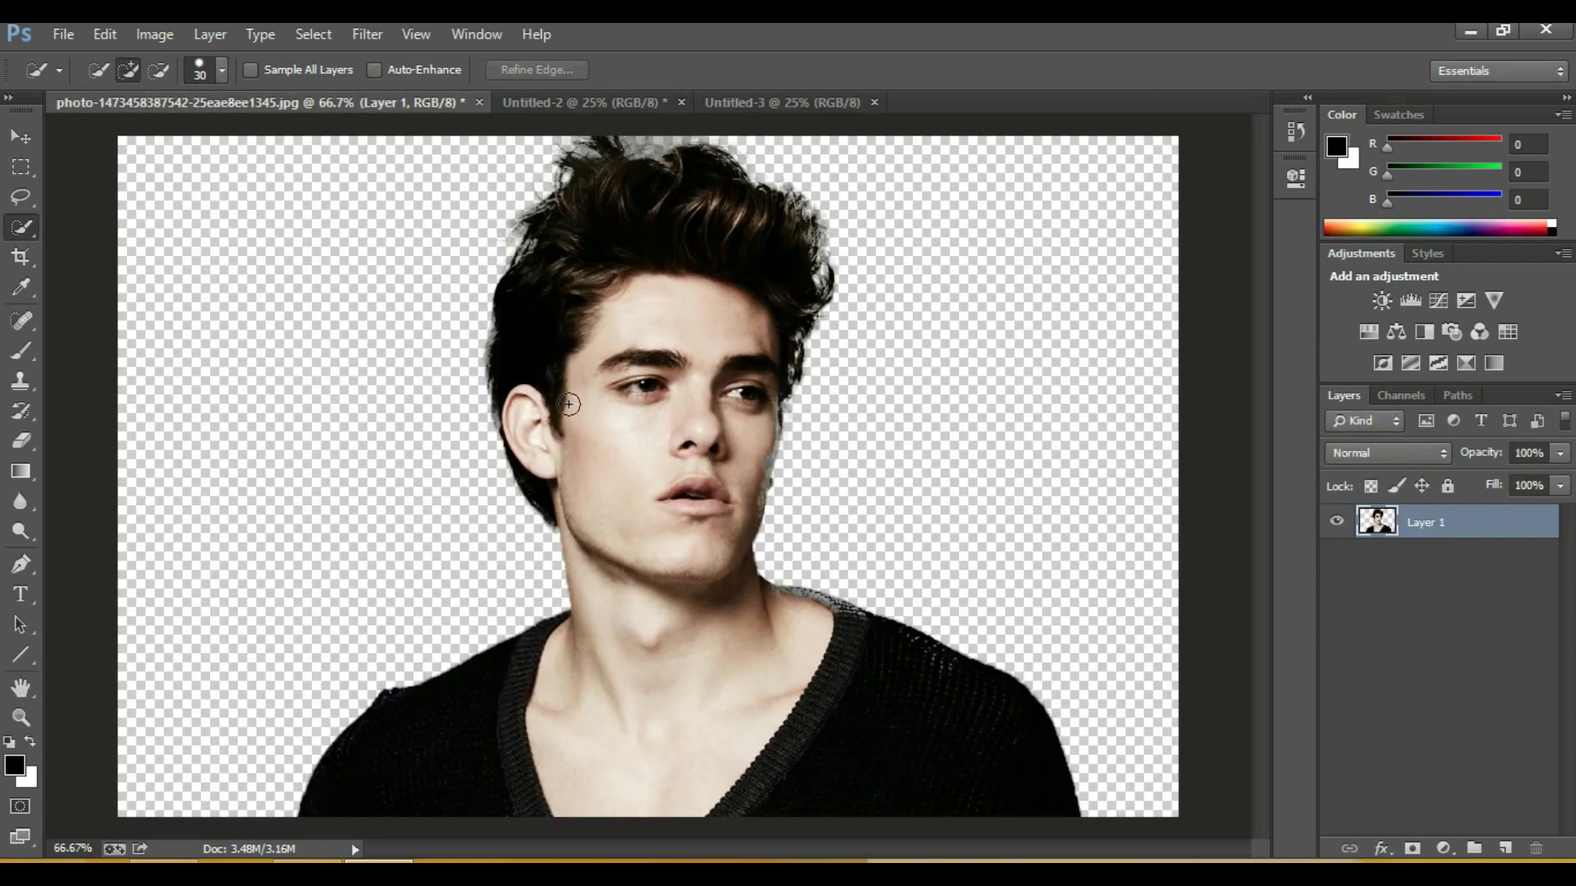
click(21, 133)
mouse_move(812, 505)
mouse_down()
mouse_move(692, 422)
mouse_move(665, 445)
mouse_up()
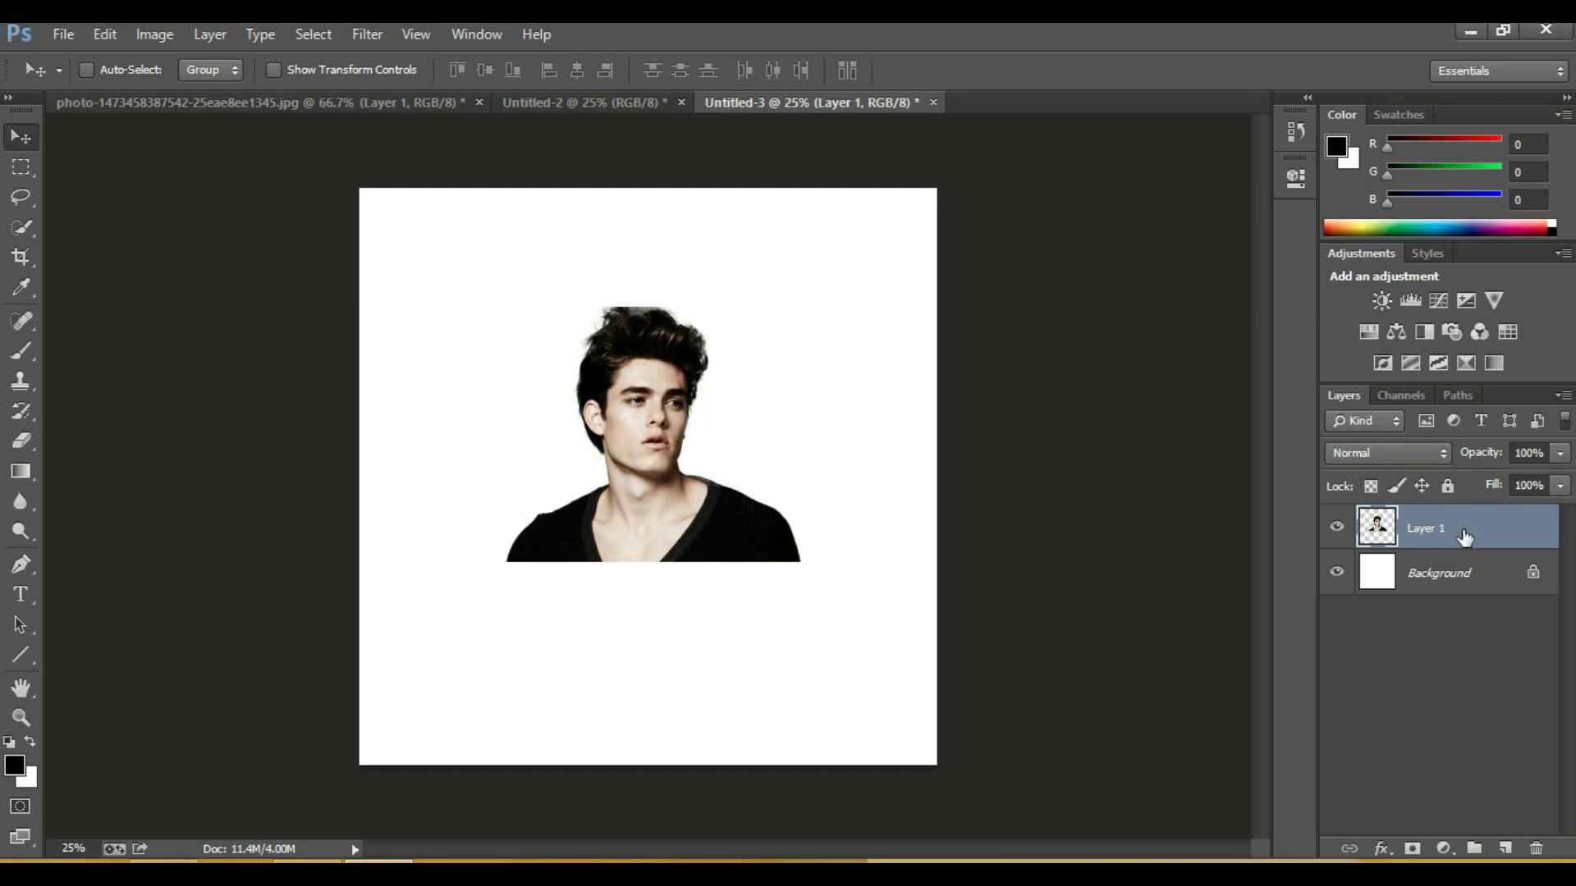
Step: Scale the portrait down to about 67% and shift it slightly up and right
click(274, 70)
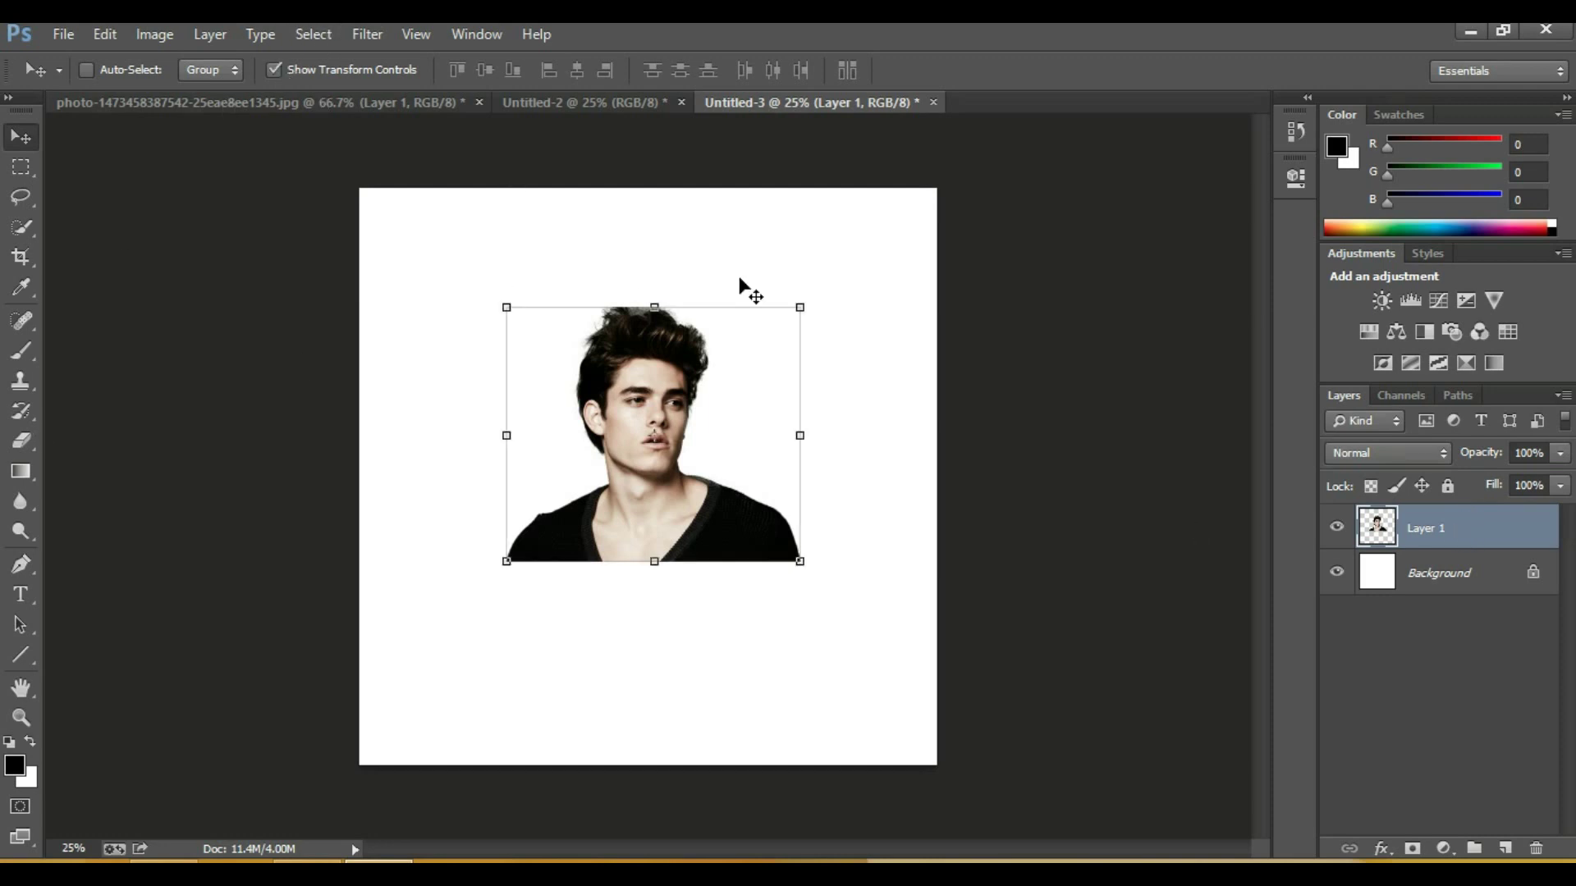
drag(802, 309, 703, 392)
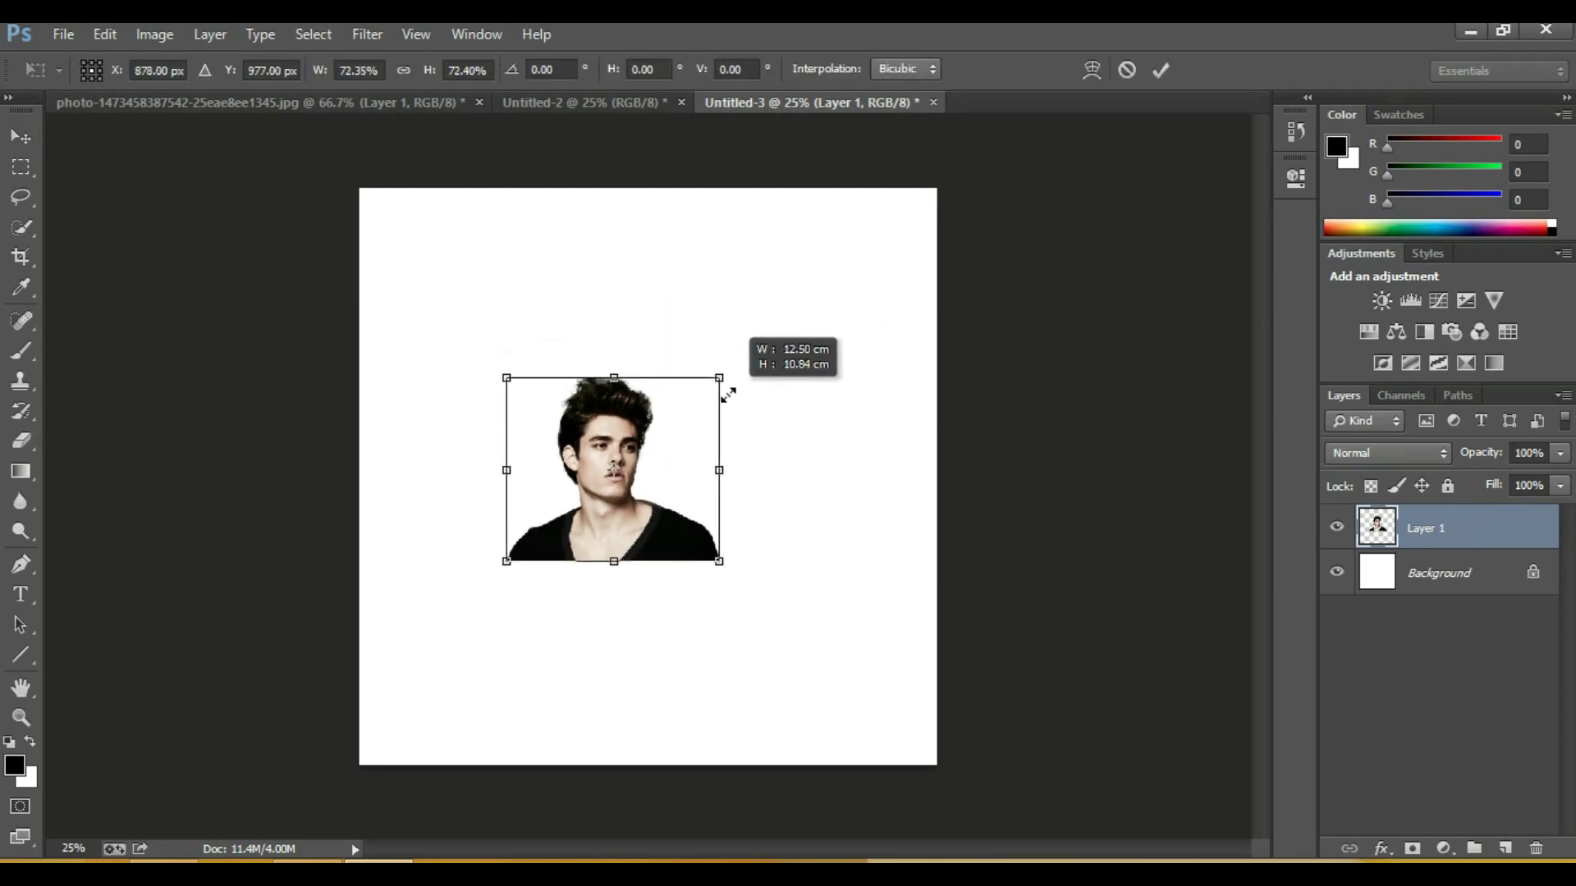
drag(628, 515, 661, 491)
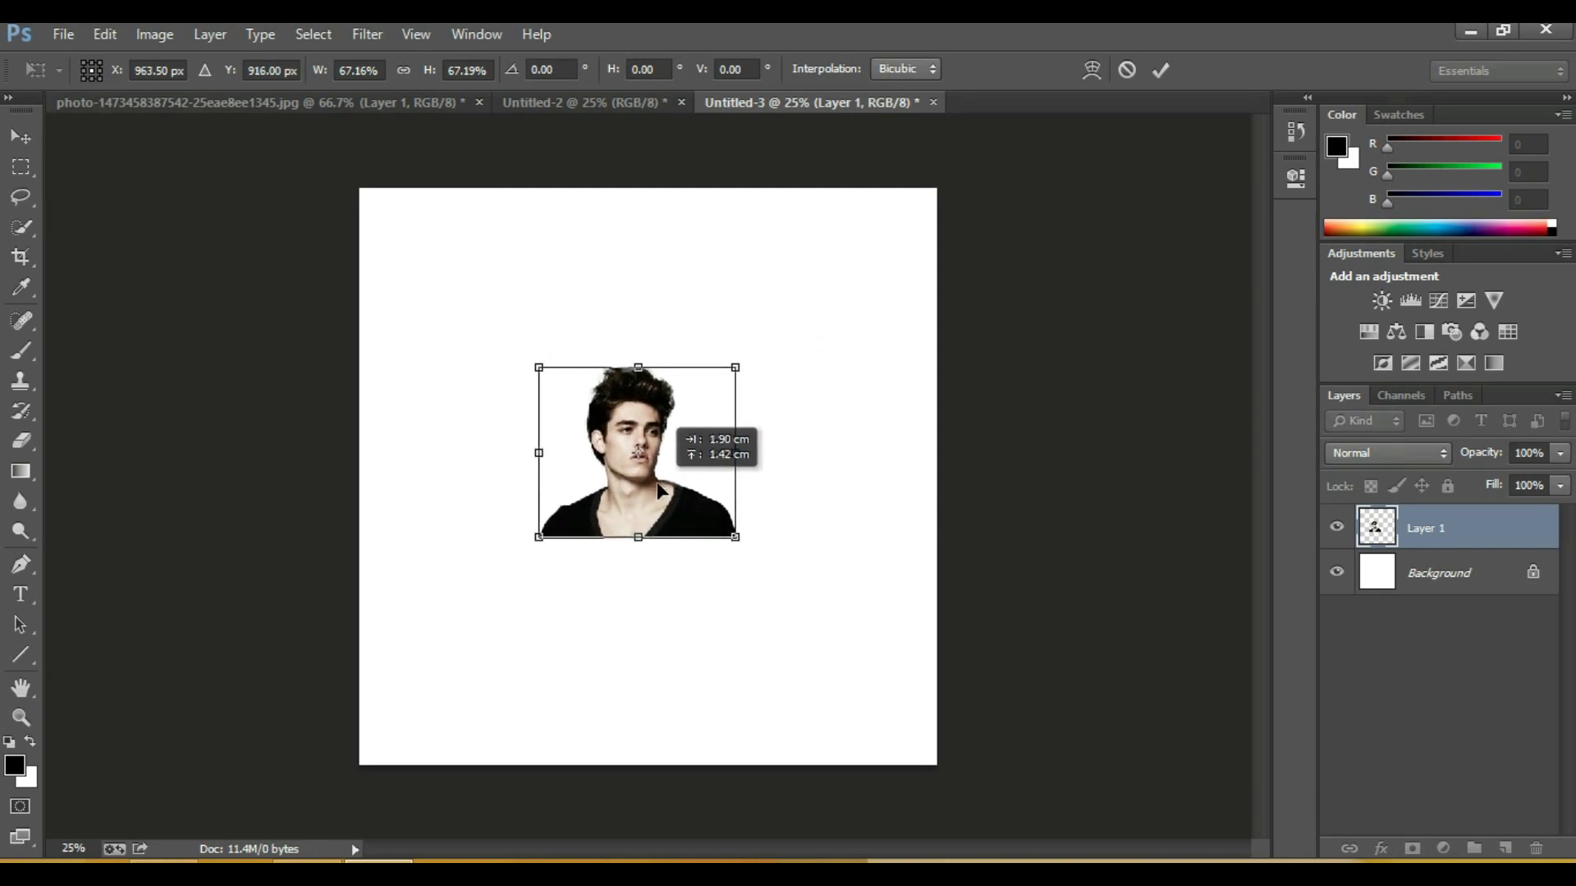
key(Return)
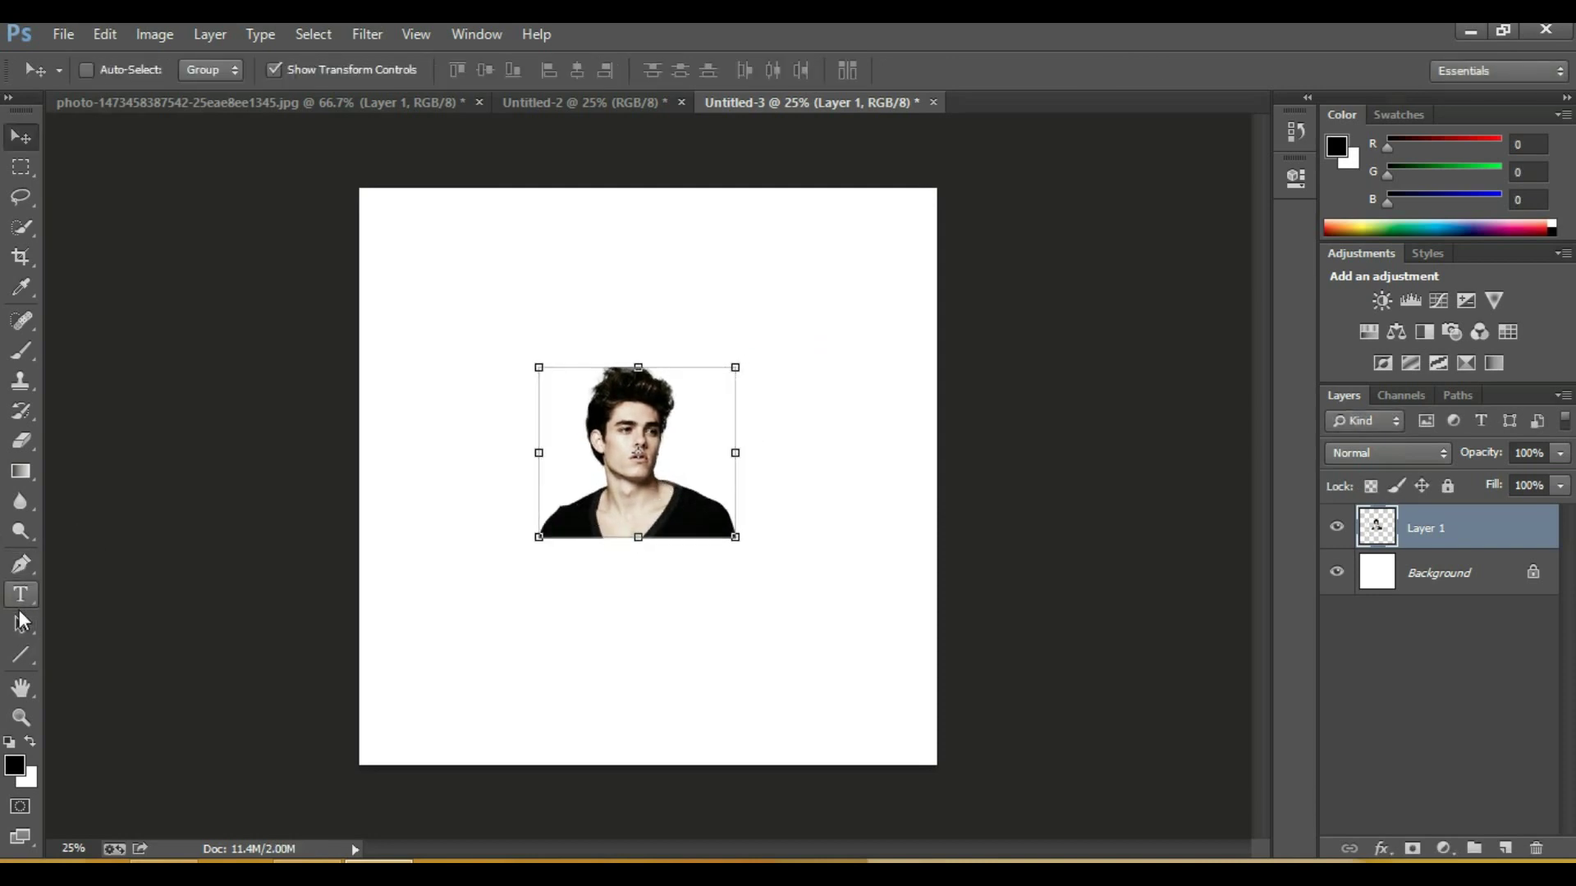
click(21, 655)
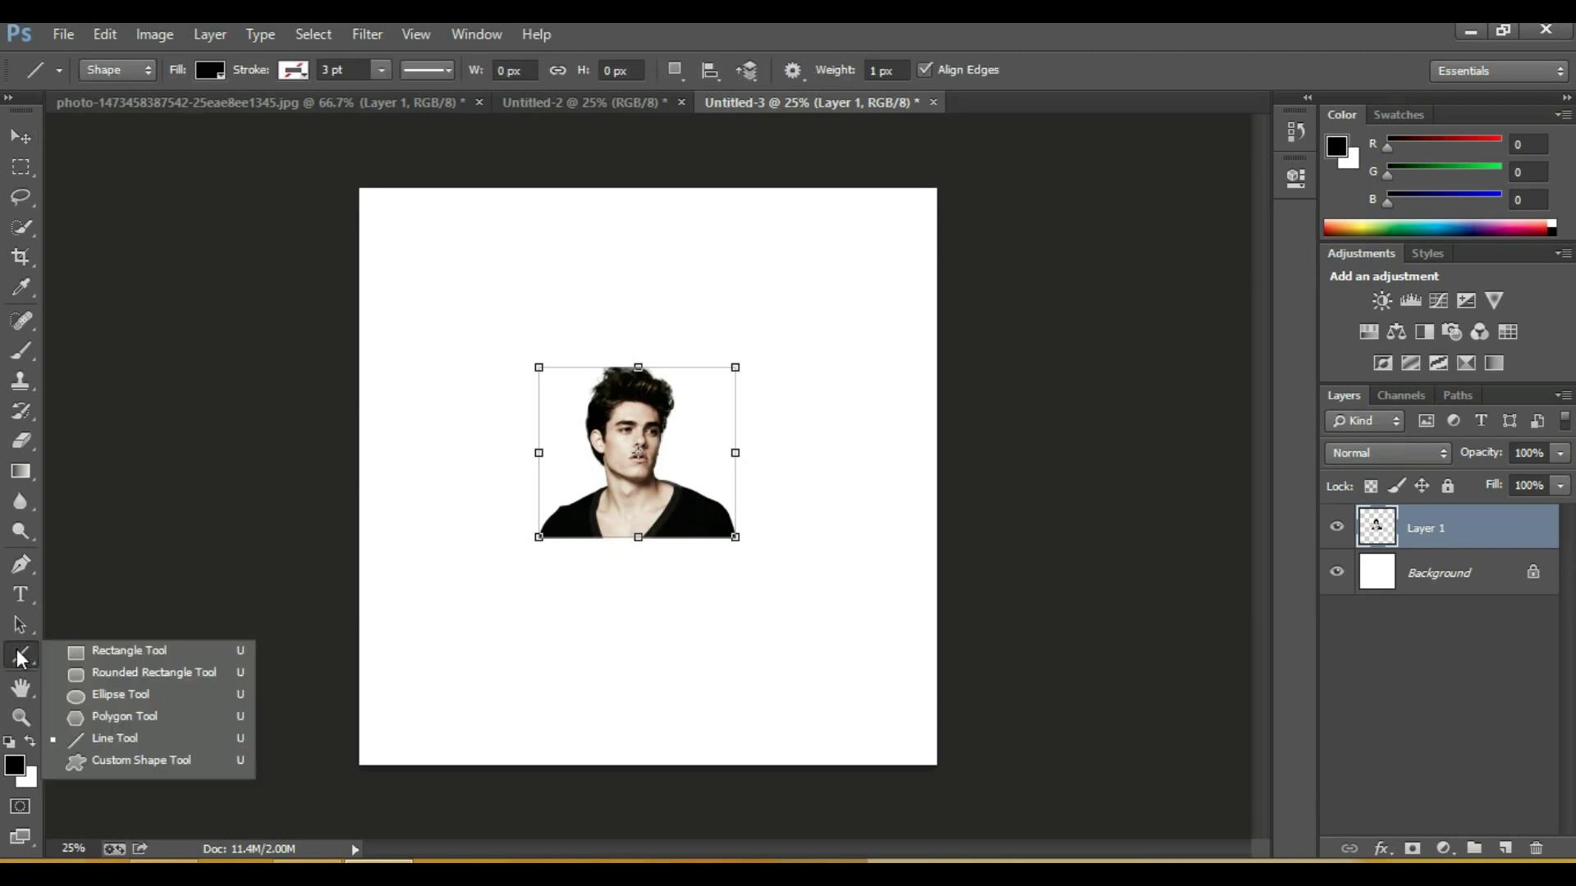
Step: Draw a circle over the portrait with no fill and a black outline
click(87, 694)
drag(510, 354, 806, 600)
click(1230, 164)
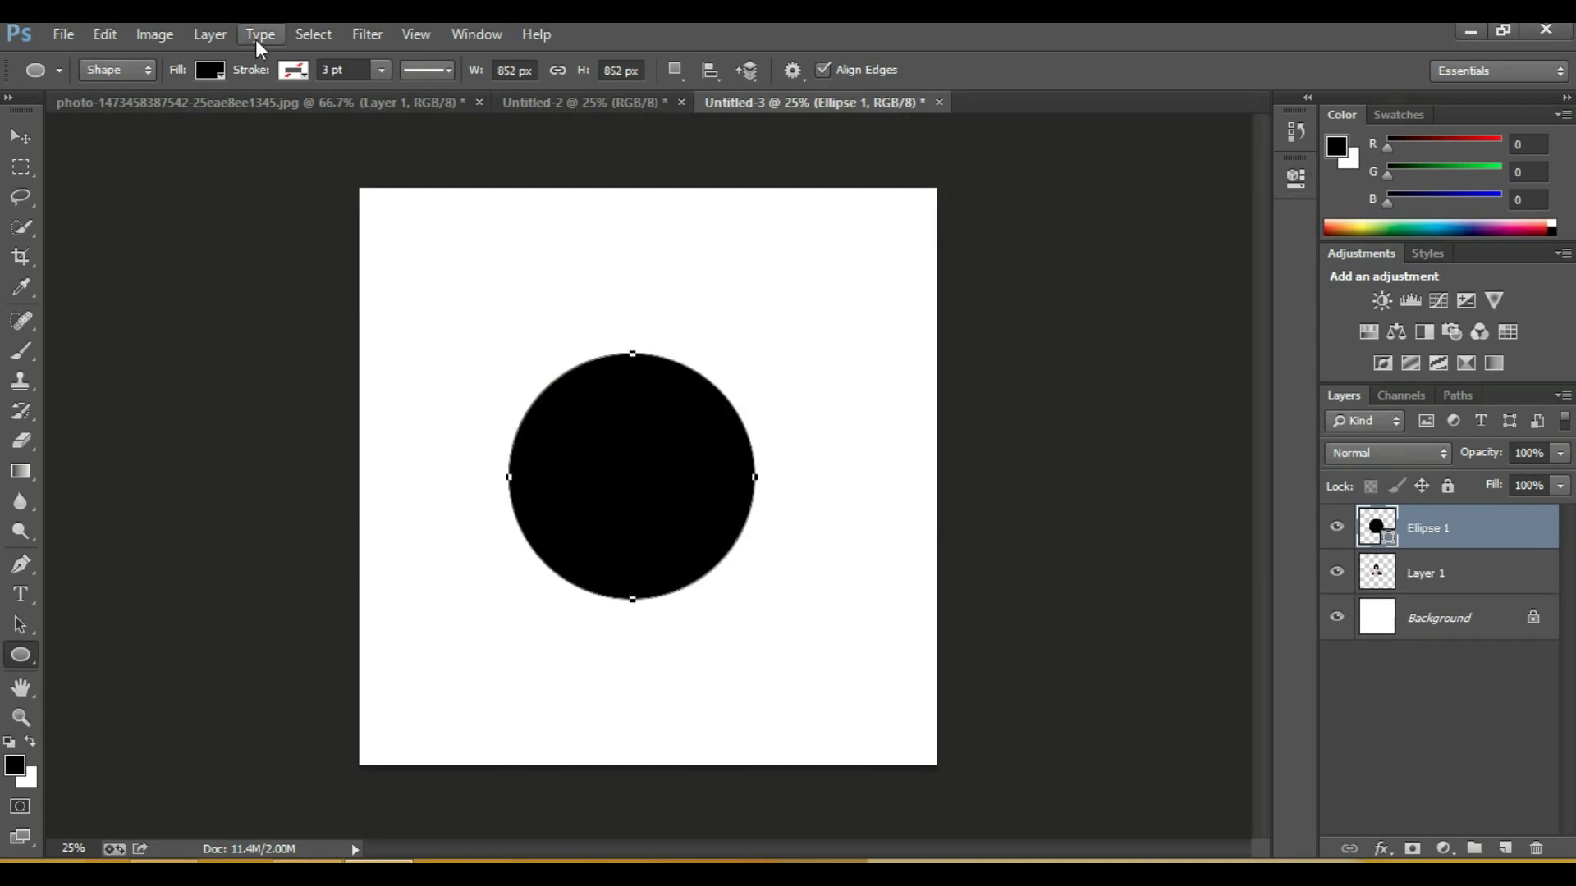
click(209, 71)
click(110, 117)
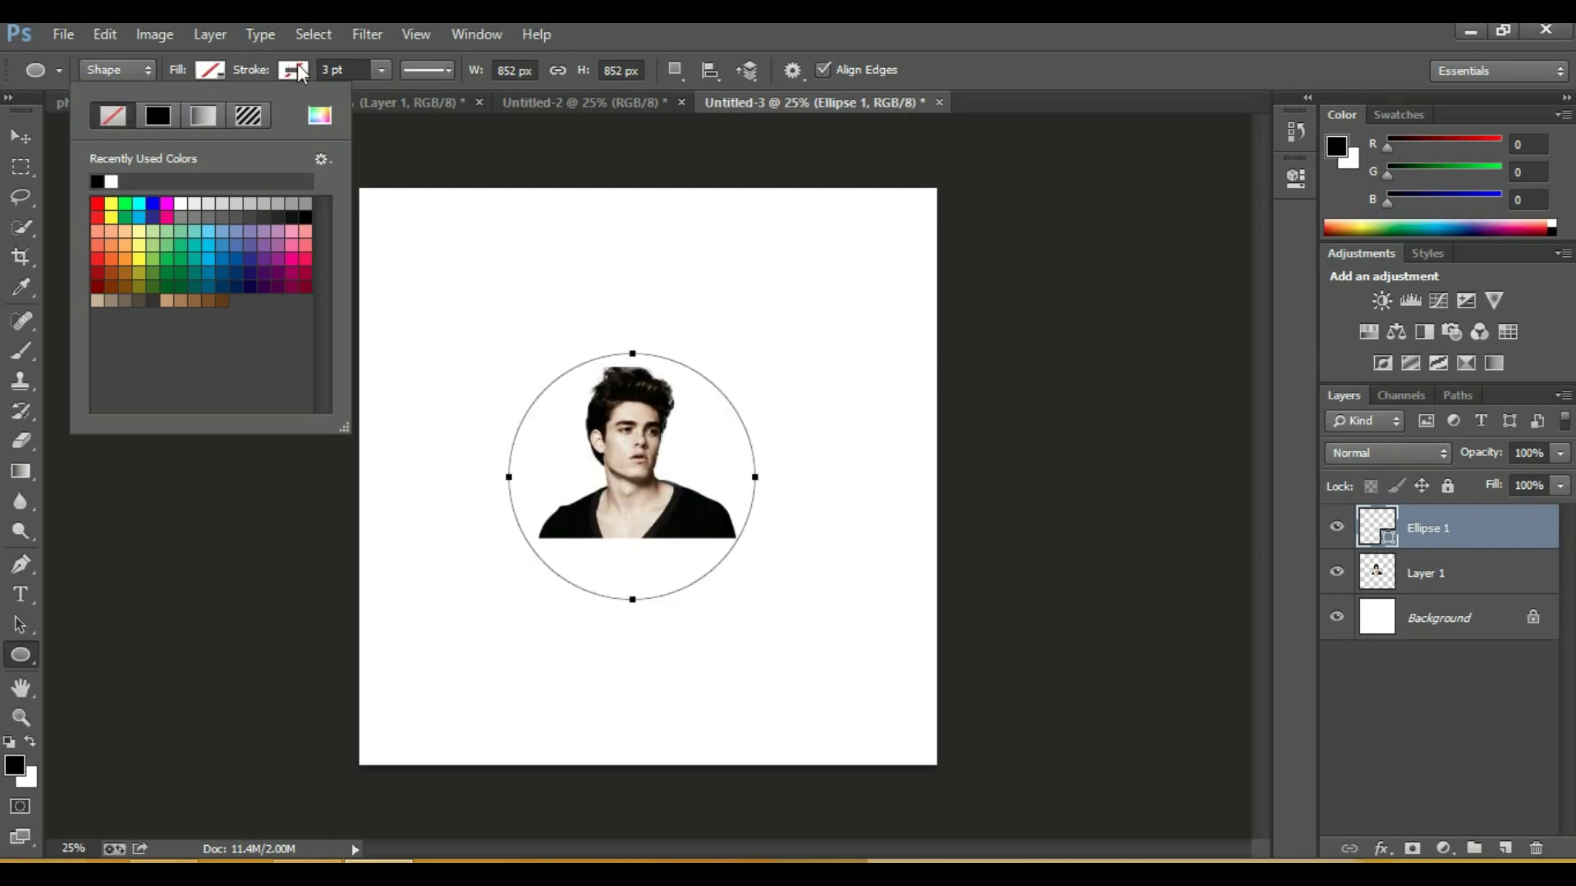
click(293, 70)
click(239, 125)
click(304, 76)
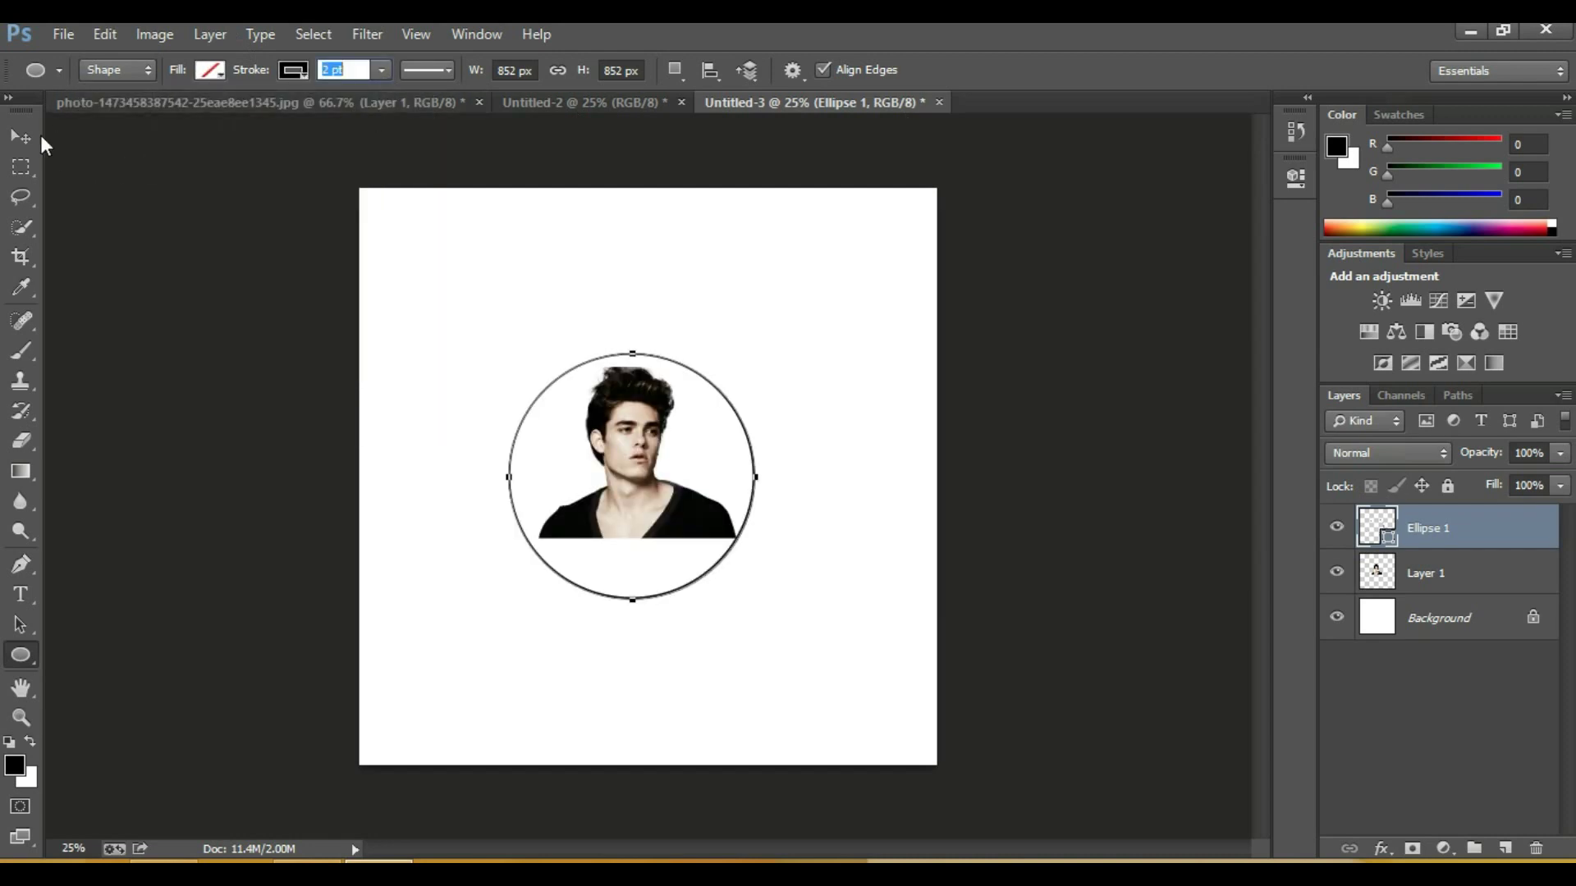
Step: Shift the circle slightly right and set its outline to 2 pt
click(20, 136)
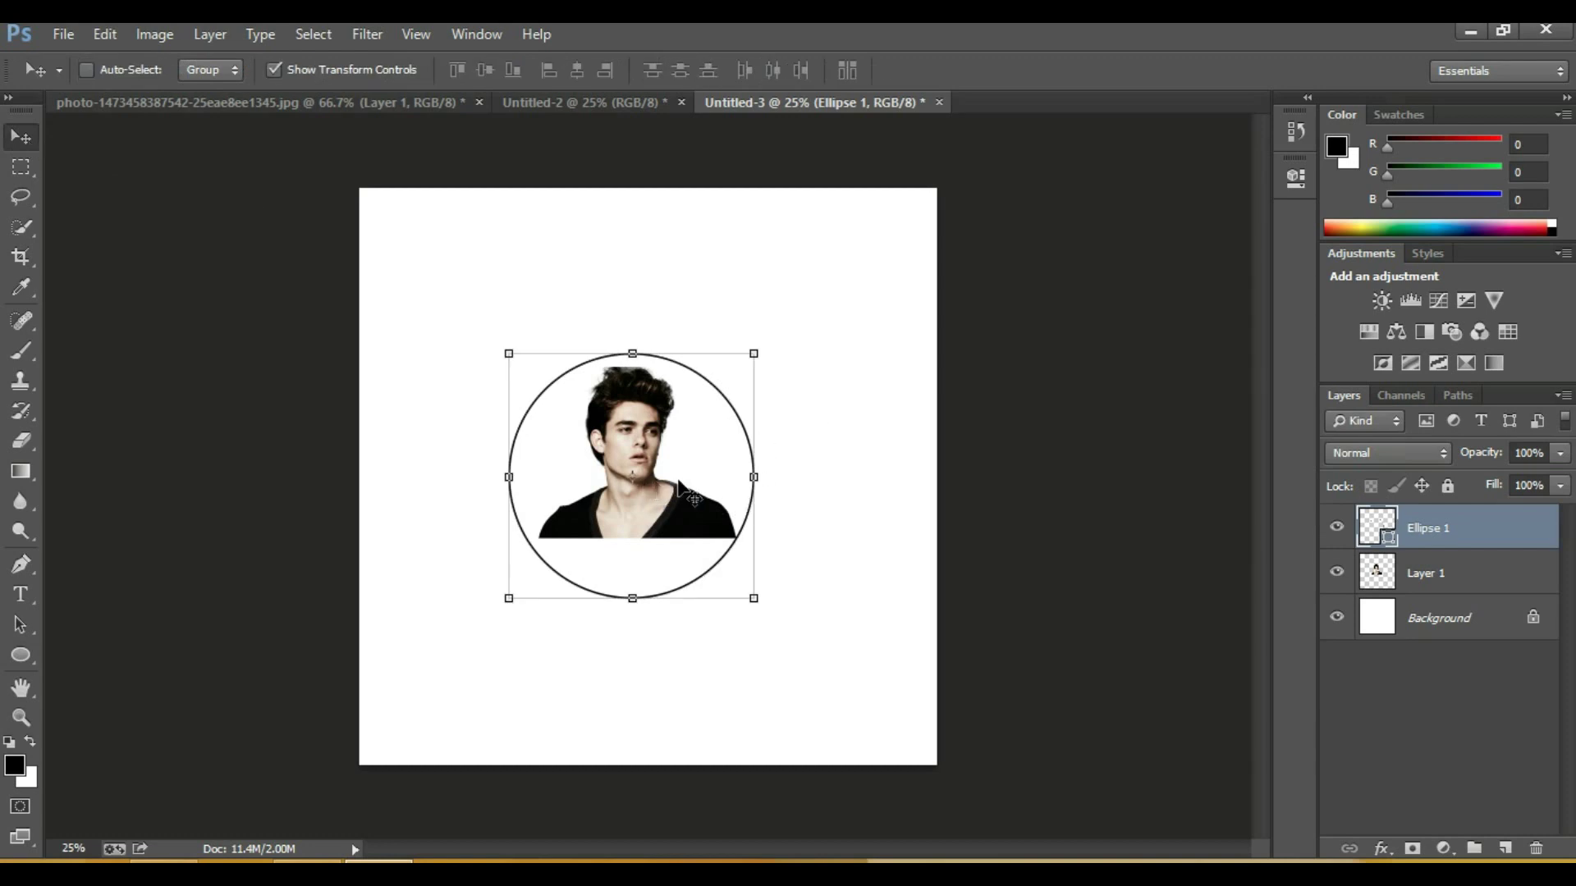
drag(619, 537, 627, 538)
click(20, 654)
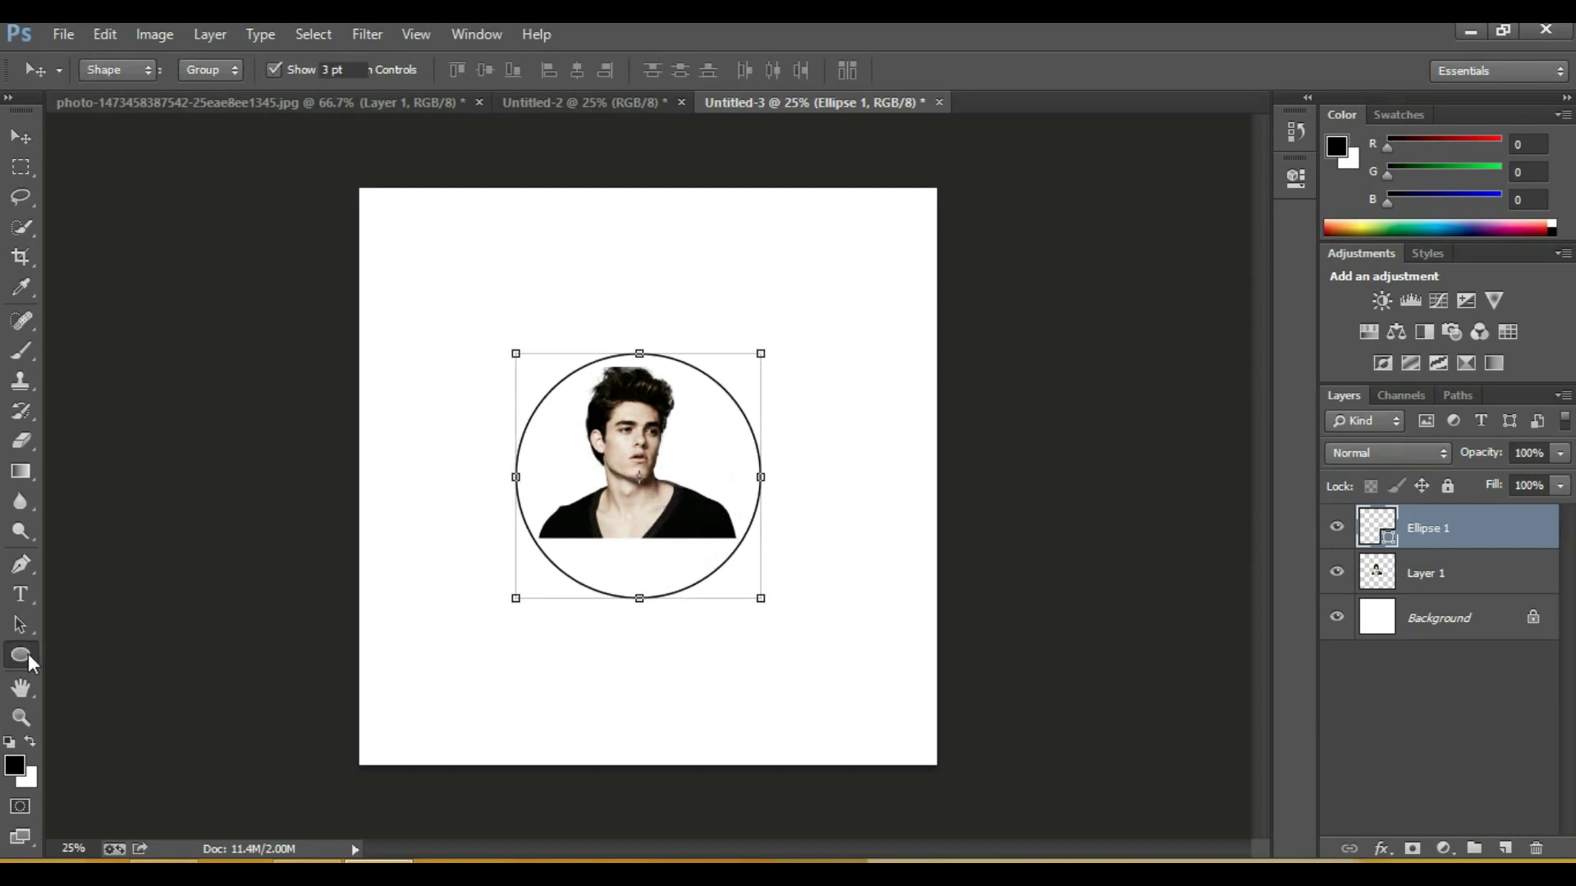
click(361, 70)
text(2)
key(Return)
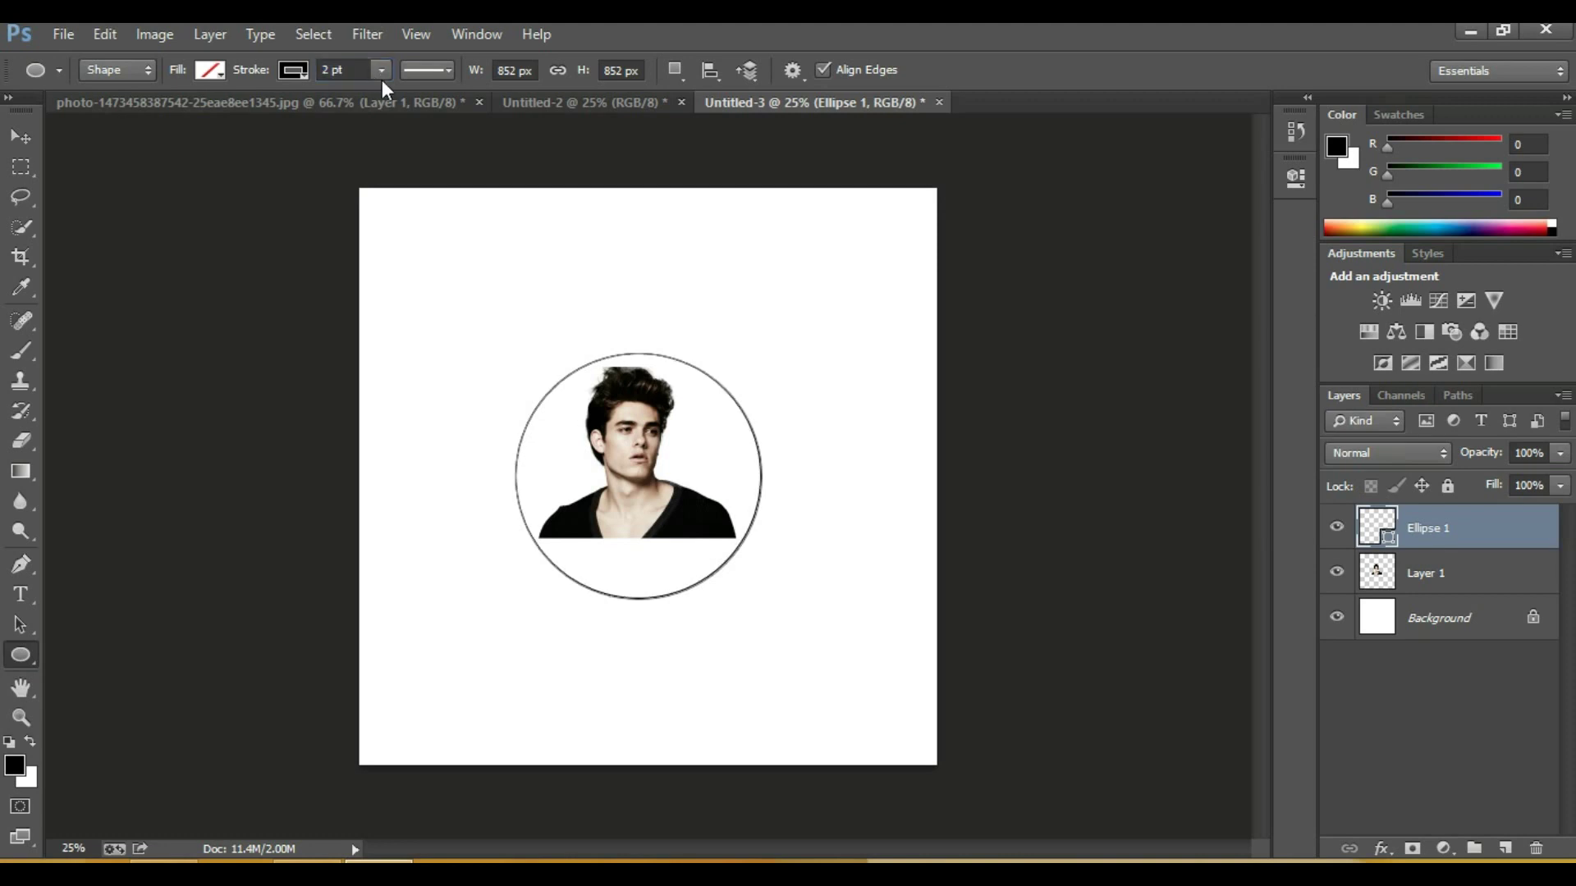
Step: Shrink the circle slightly and nudge it down to frame the portrait
click(15, 141)
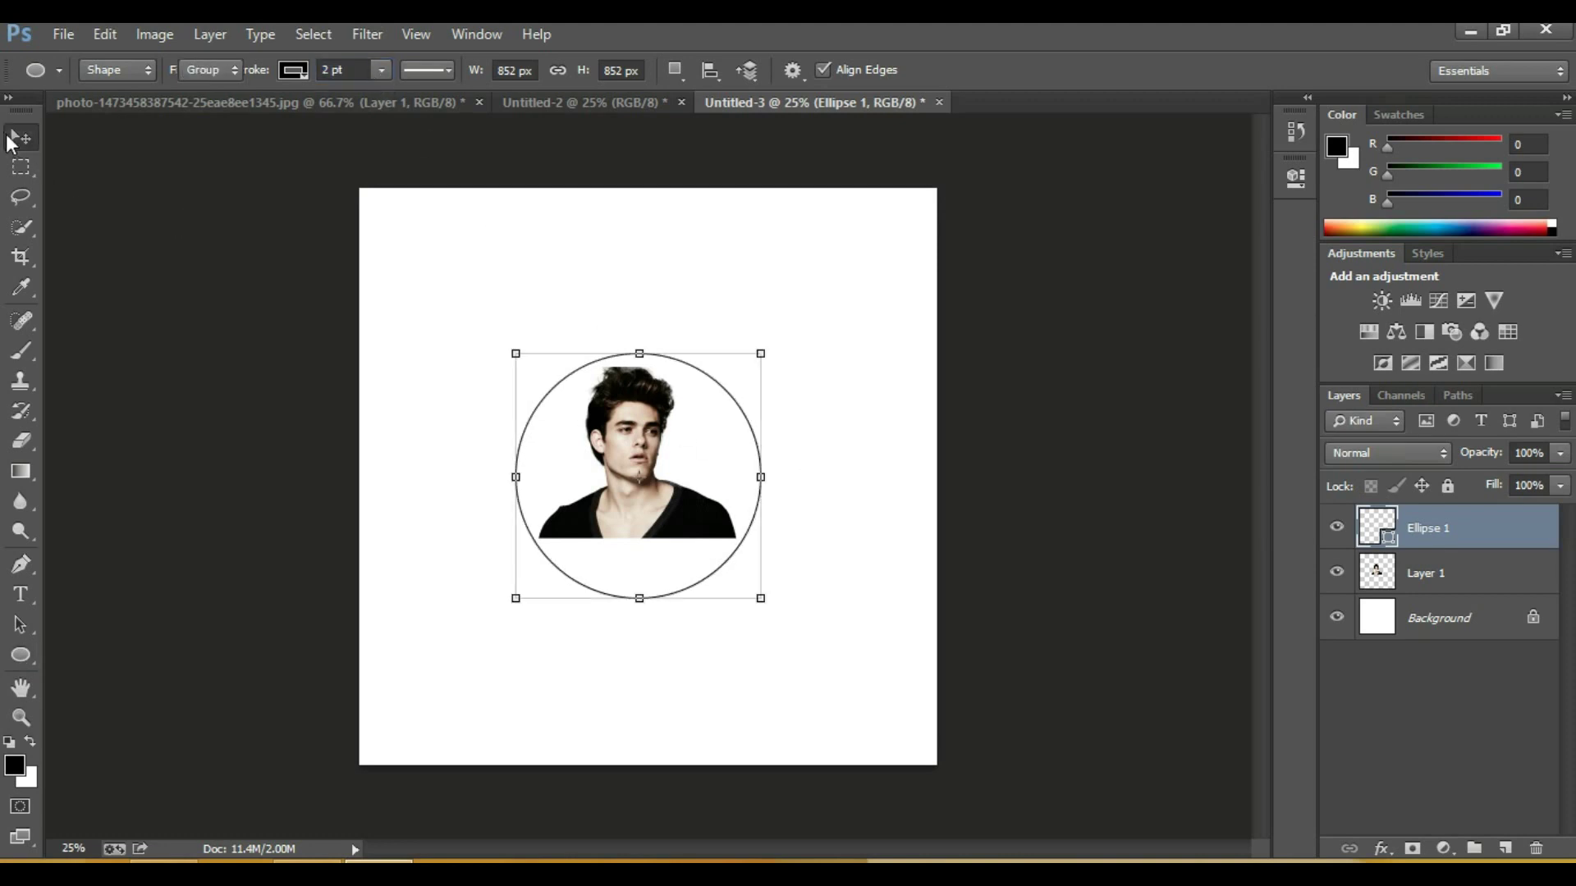
drag(759, 597, 759, 588)
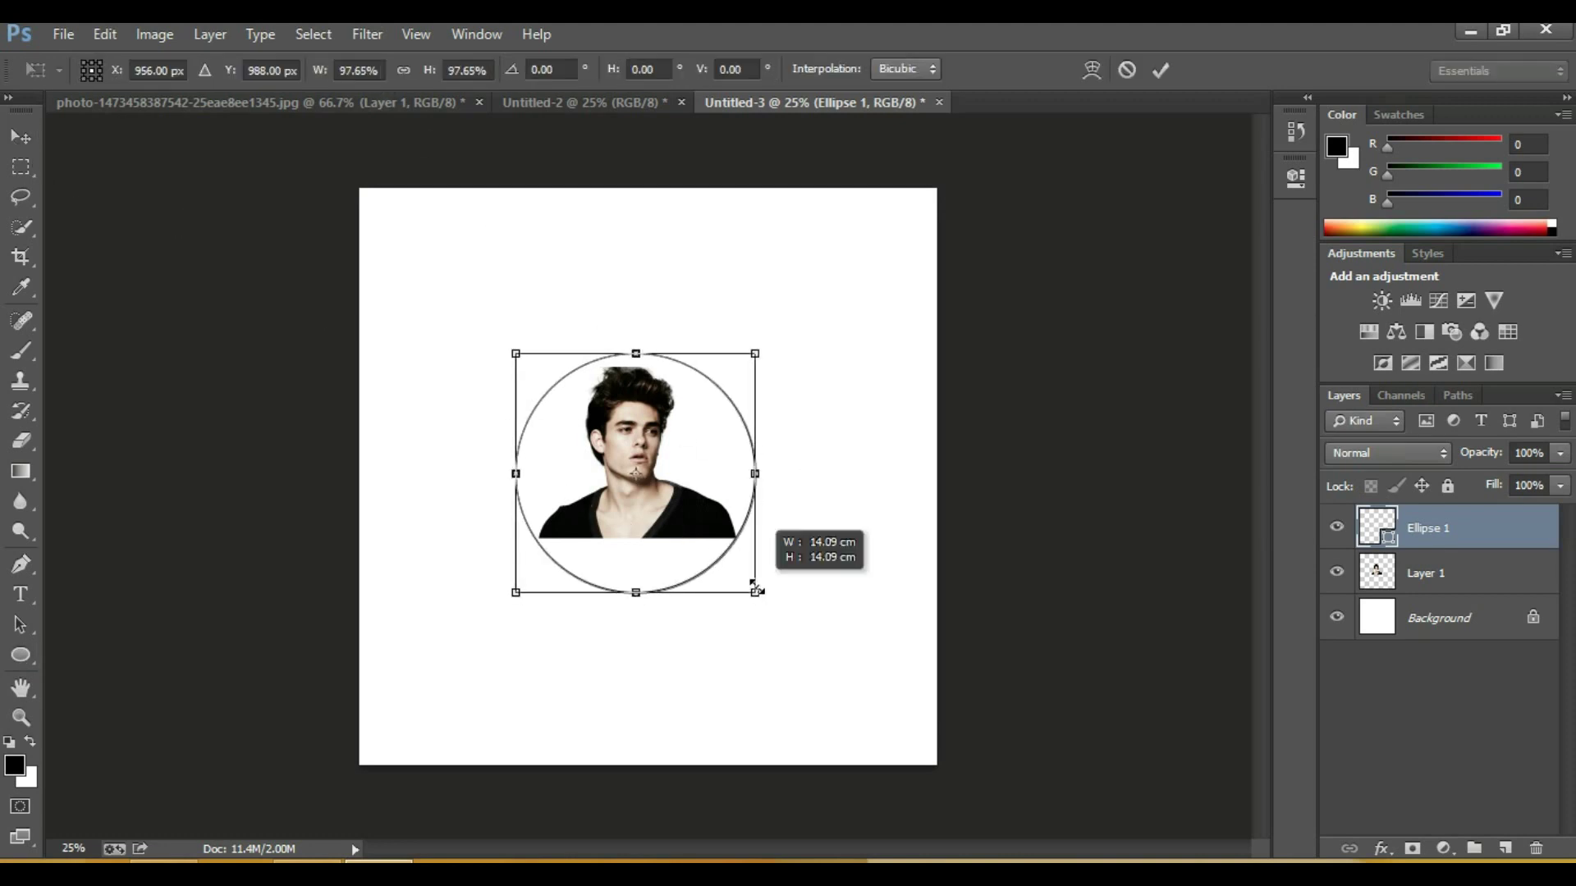
key(Down)
key(Down)
key(Down)
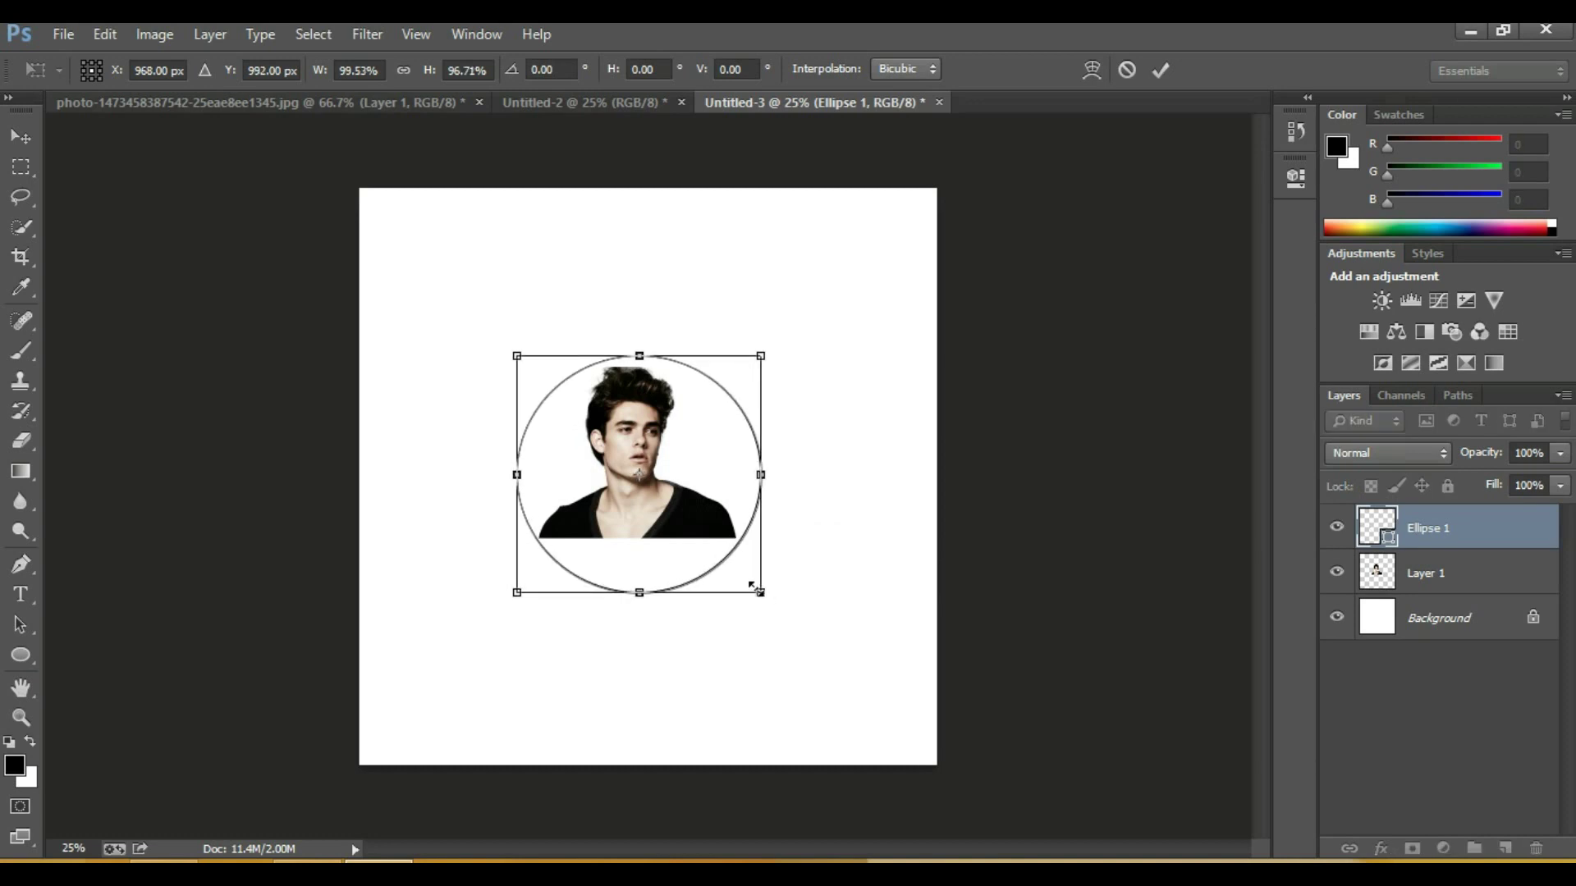
key(Return)
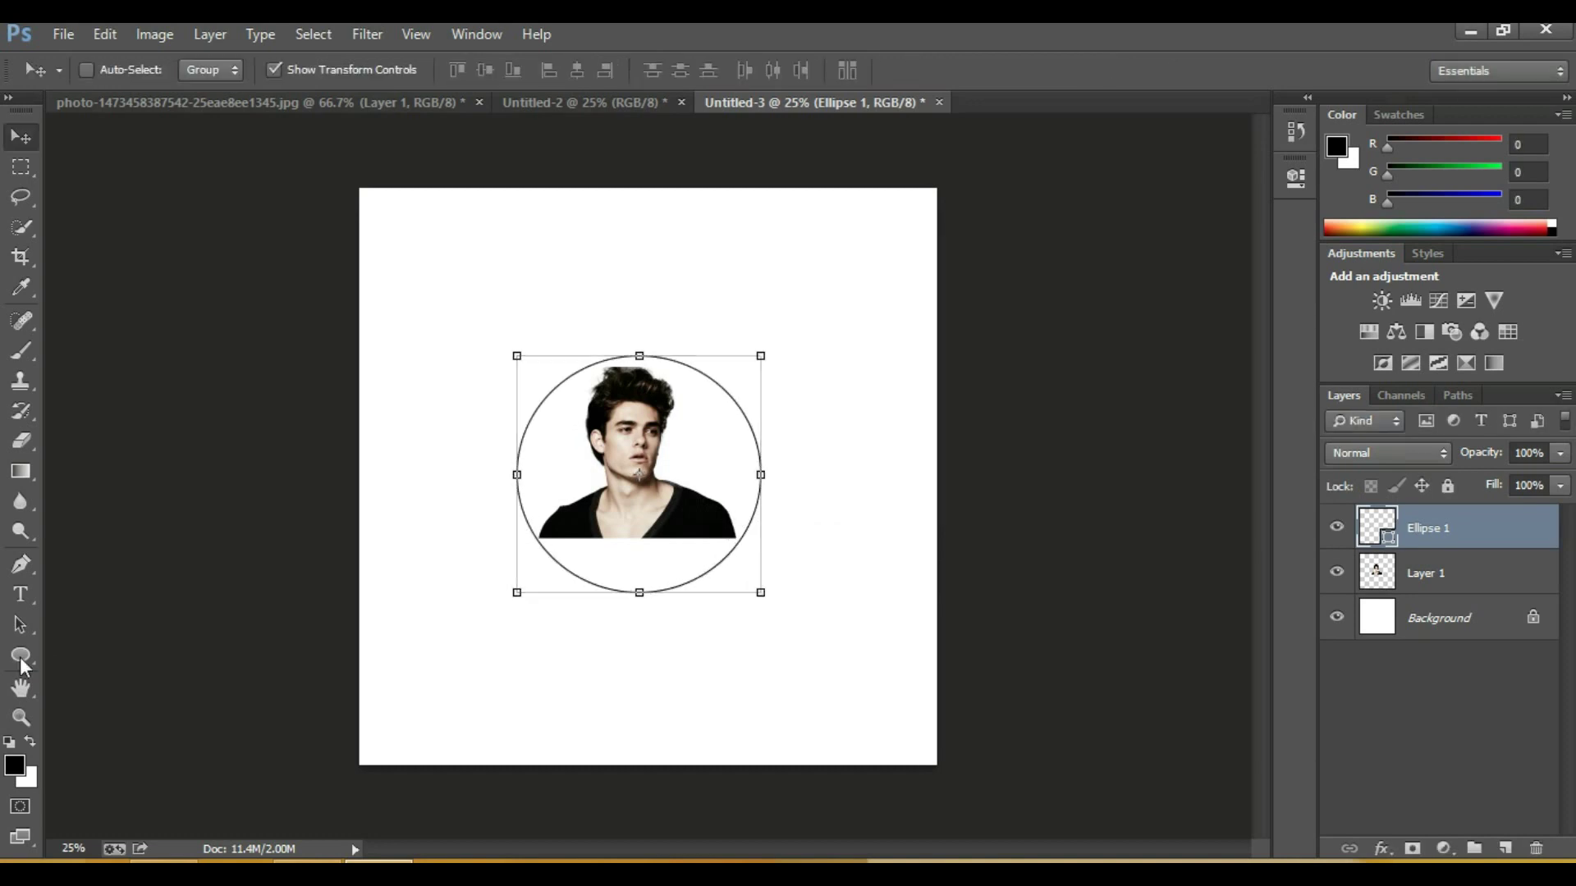
click(20, 716)
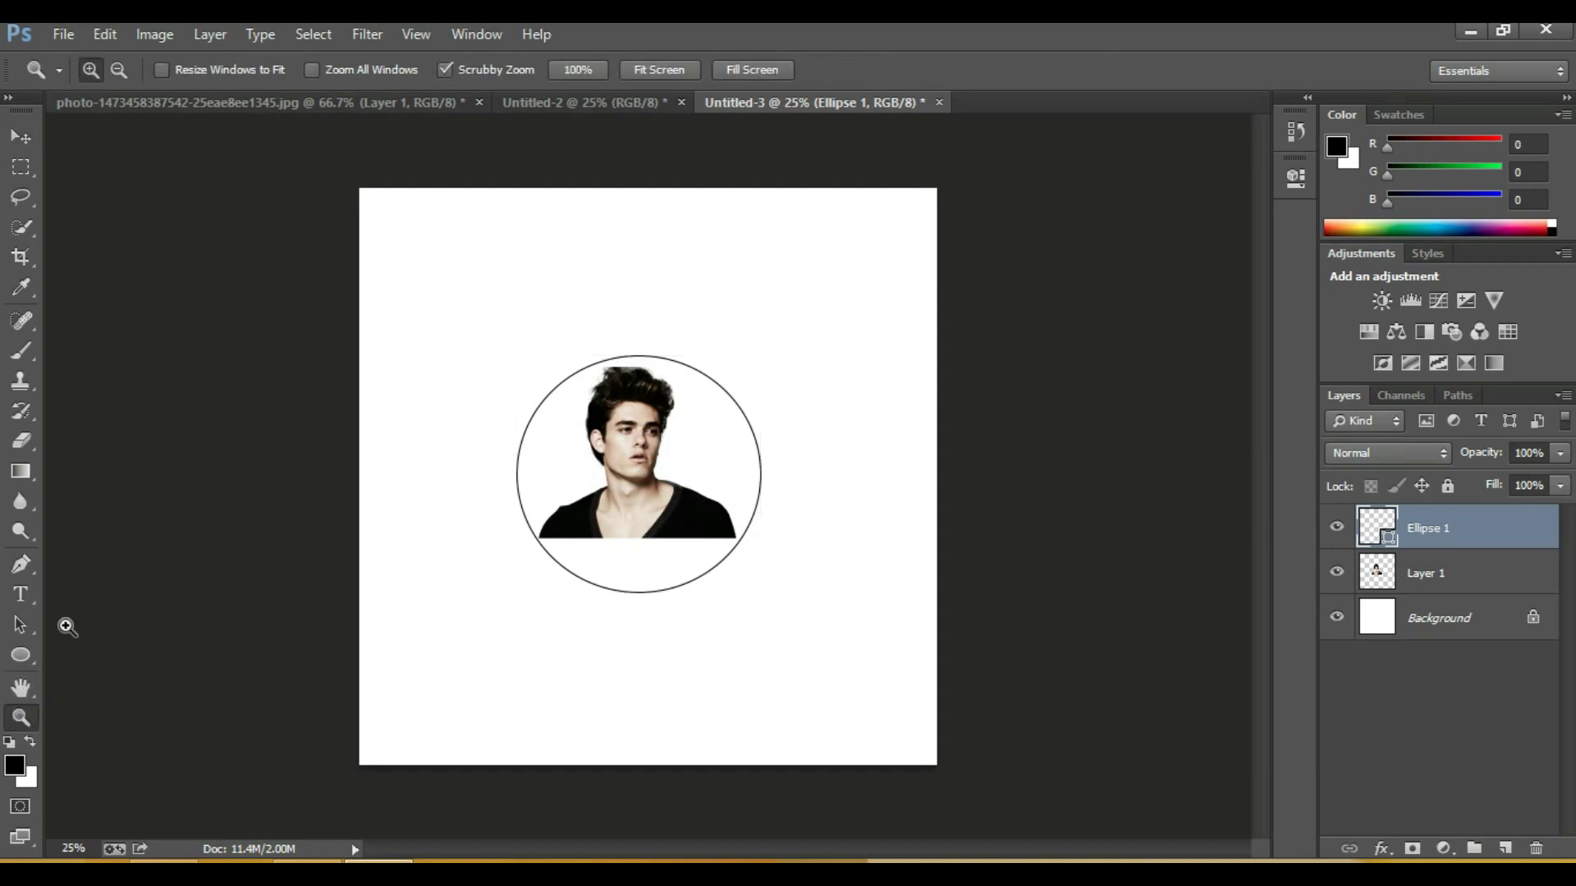
click(14, 128)
key(shift+Down)
key(shift+Down)
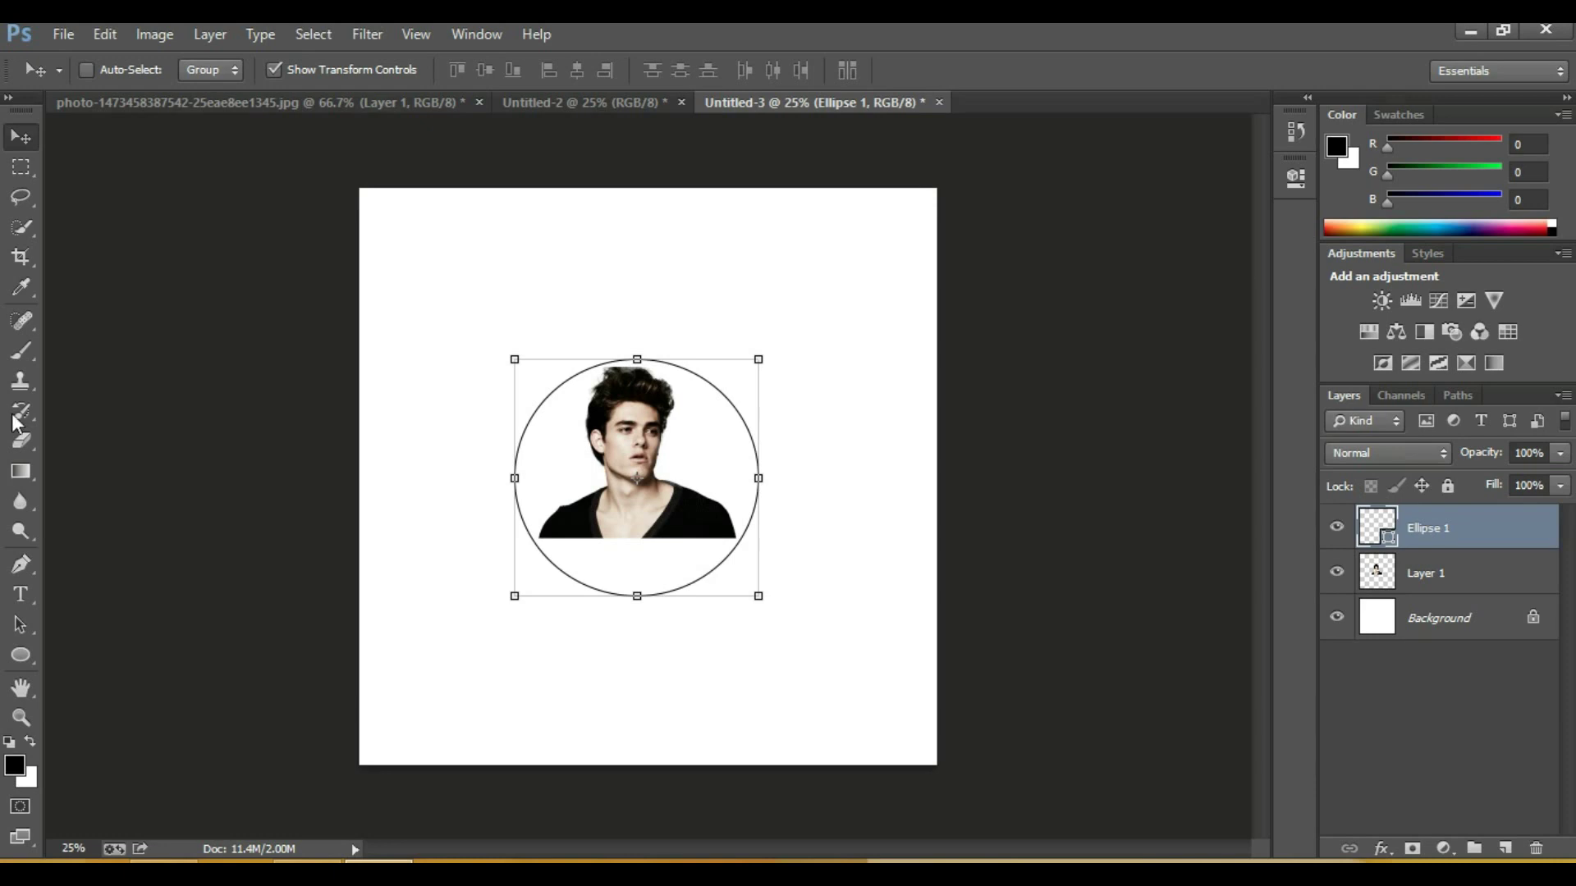
click(33, 356)
Step: Add a black-to-white Gradient Fill layer above the Background
click(1542, 617)
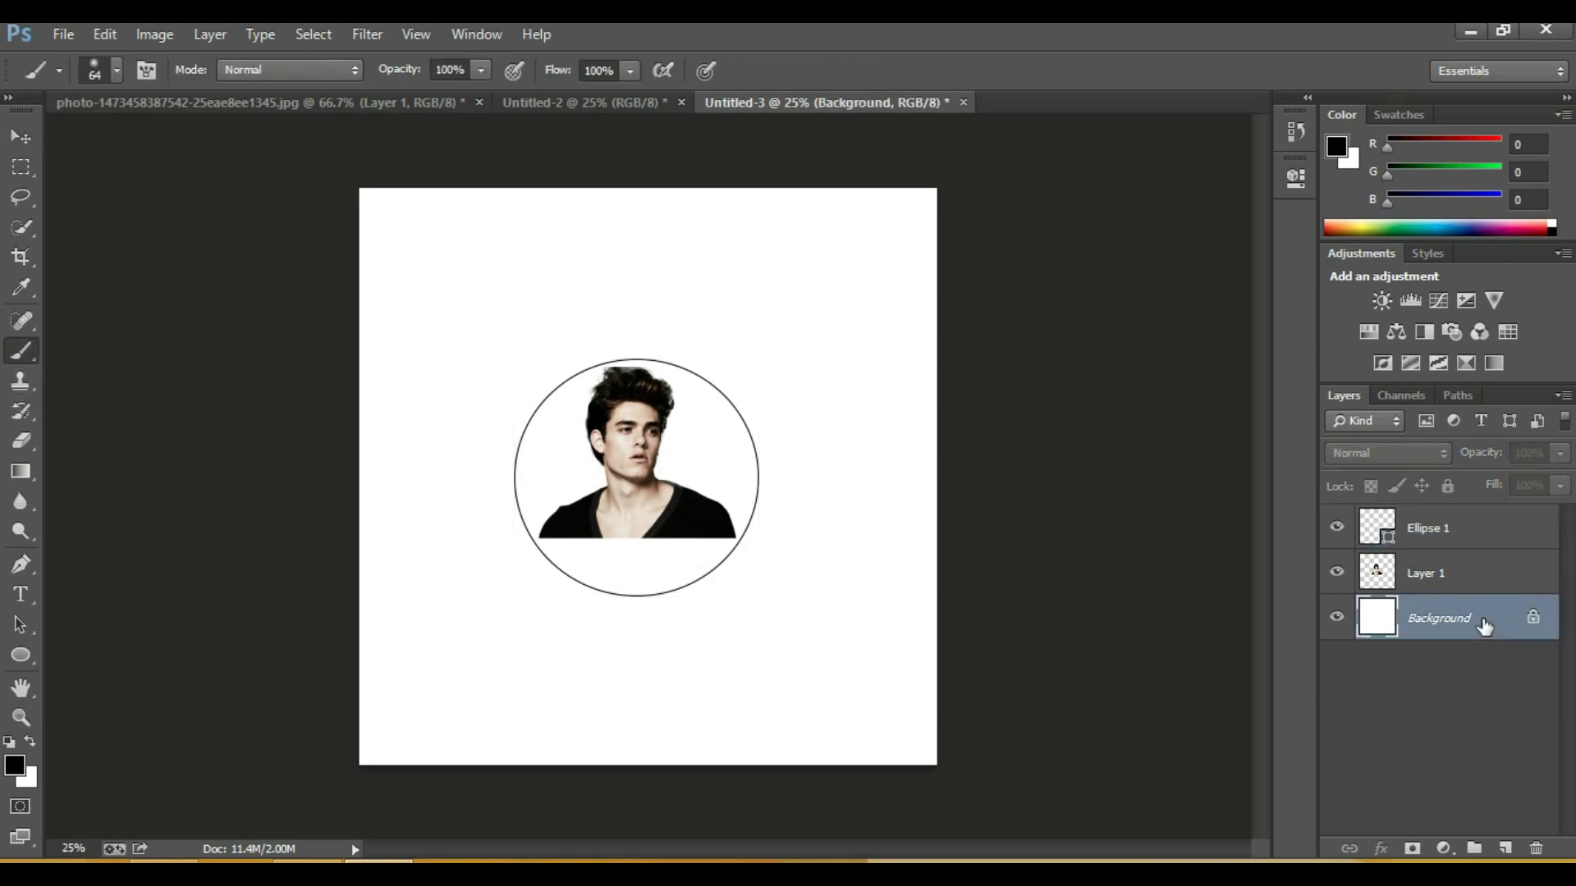
click(1442, 848)
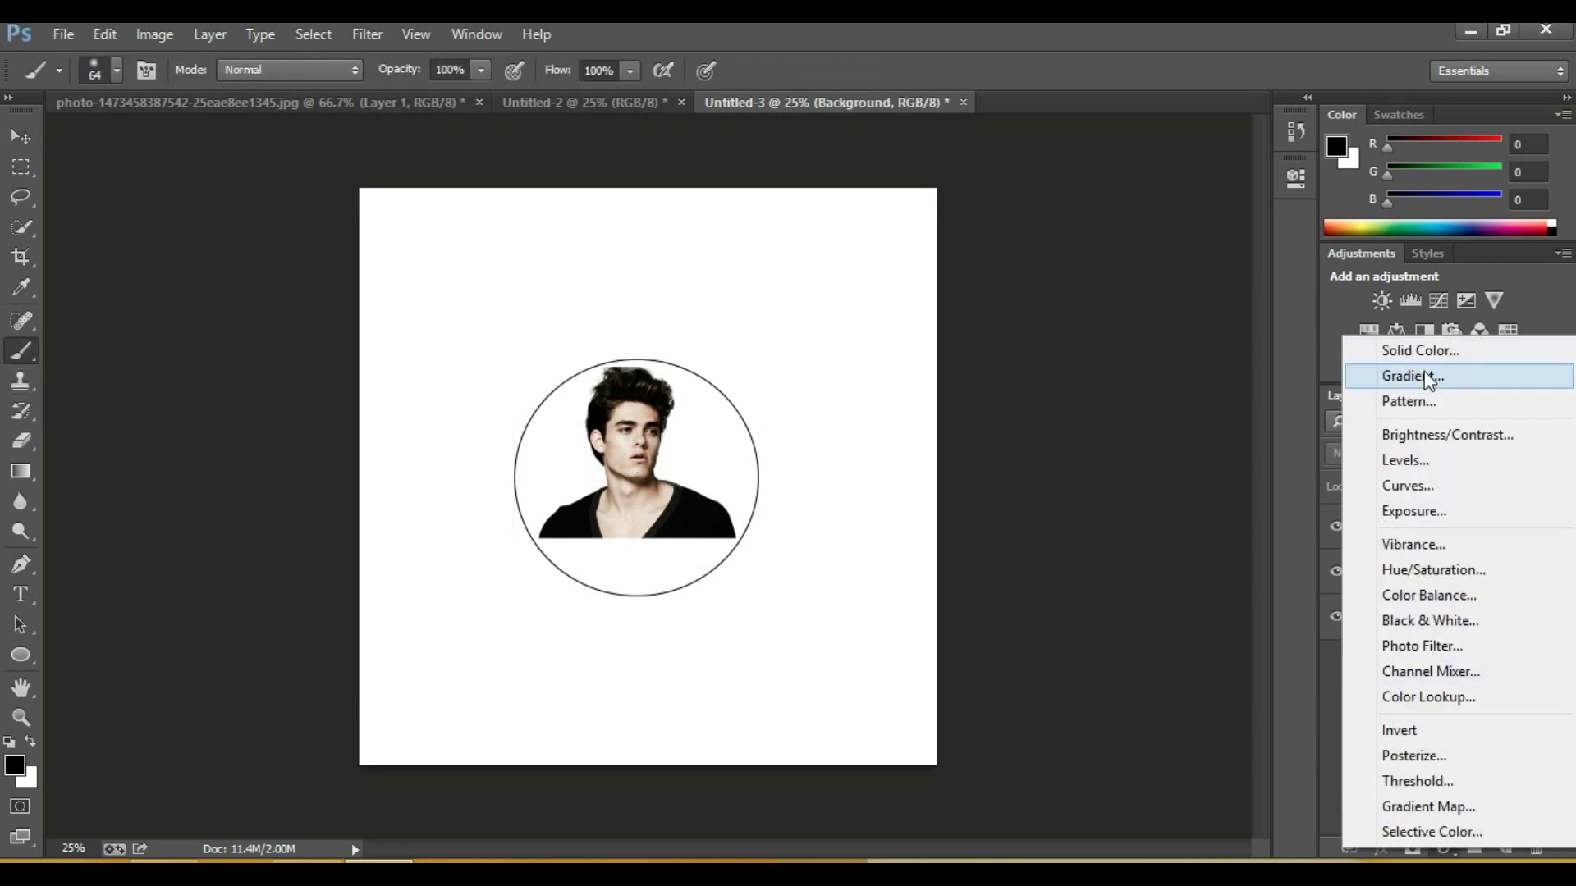
click(1423, 369)
click(745, 264)
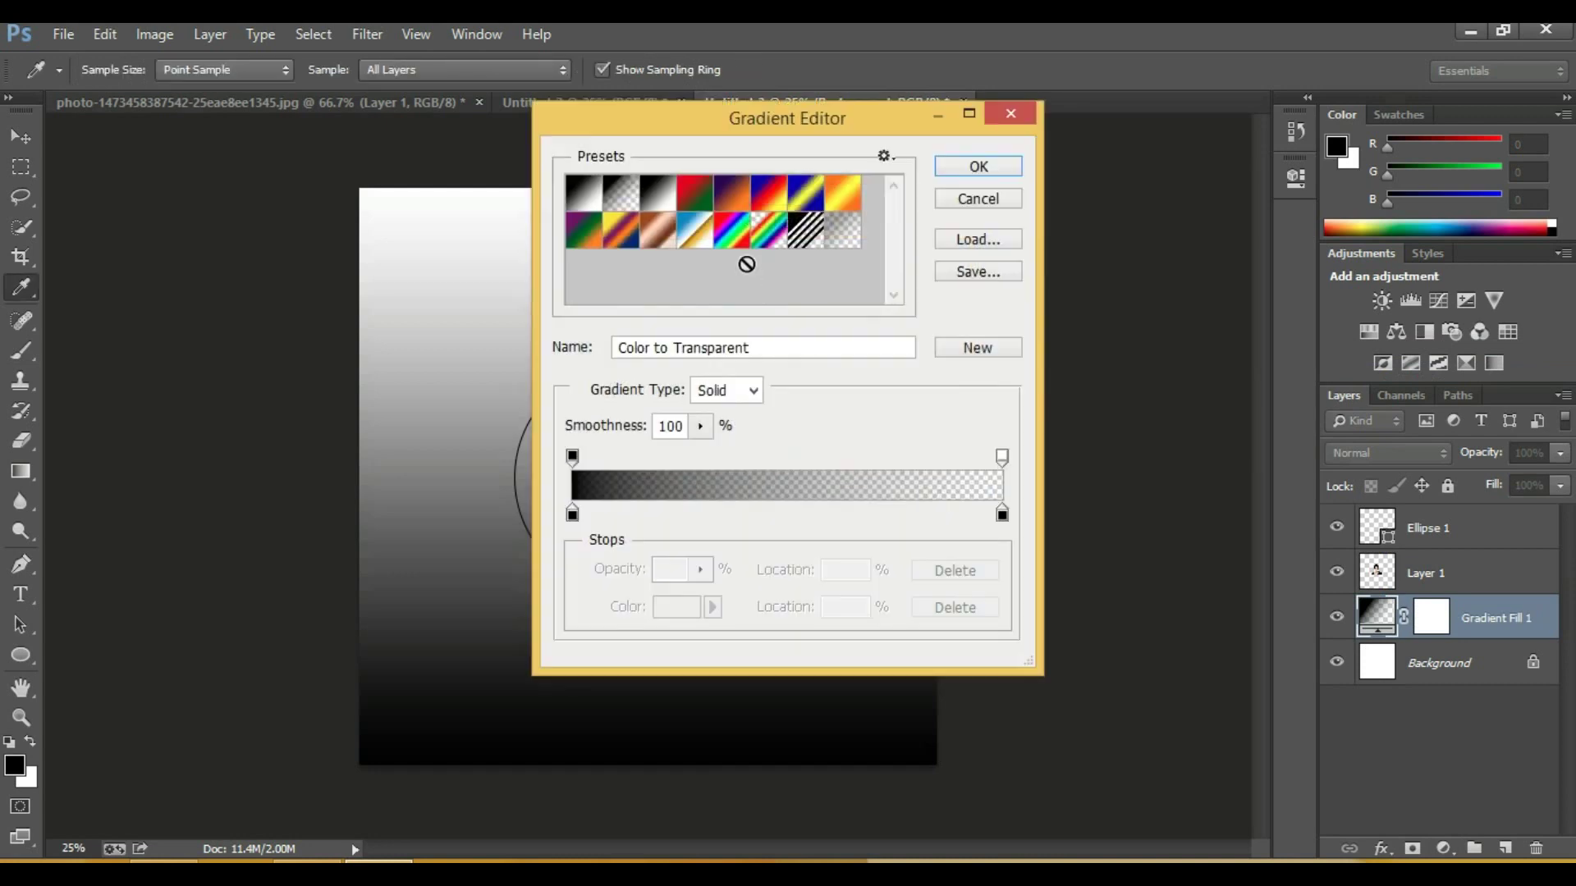
click(596, 204)
click(977, 166)
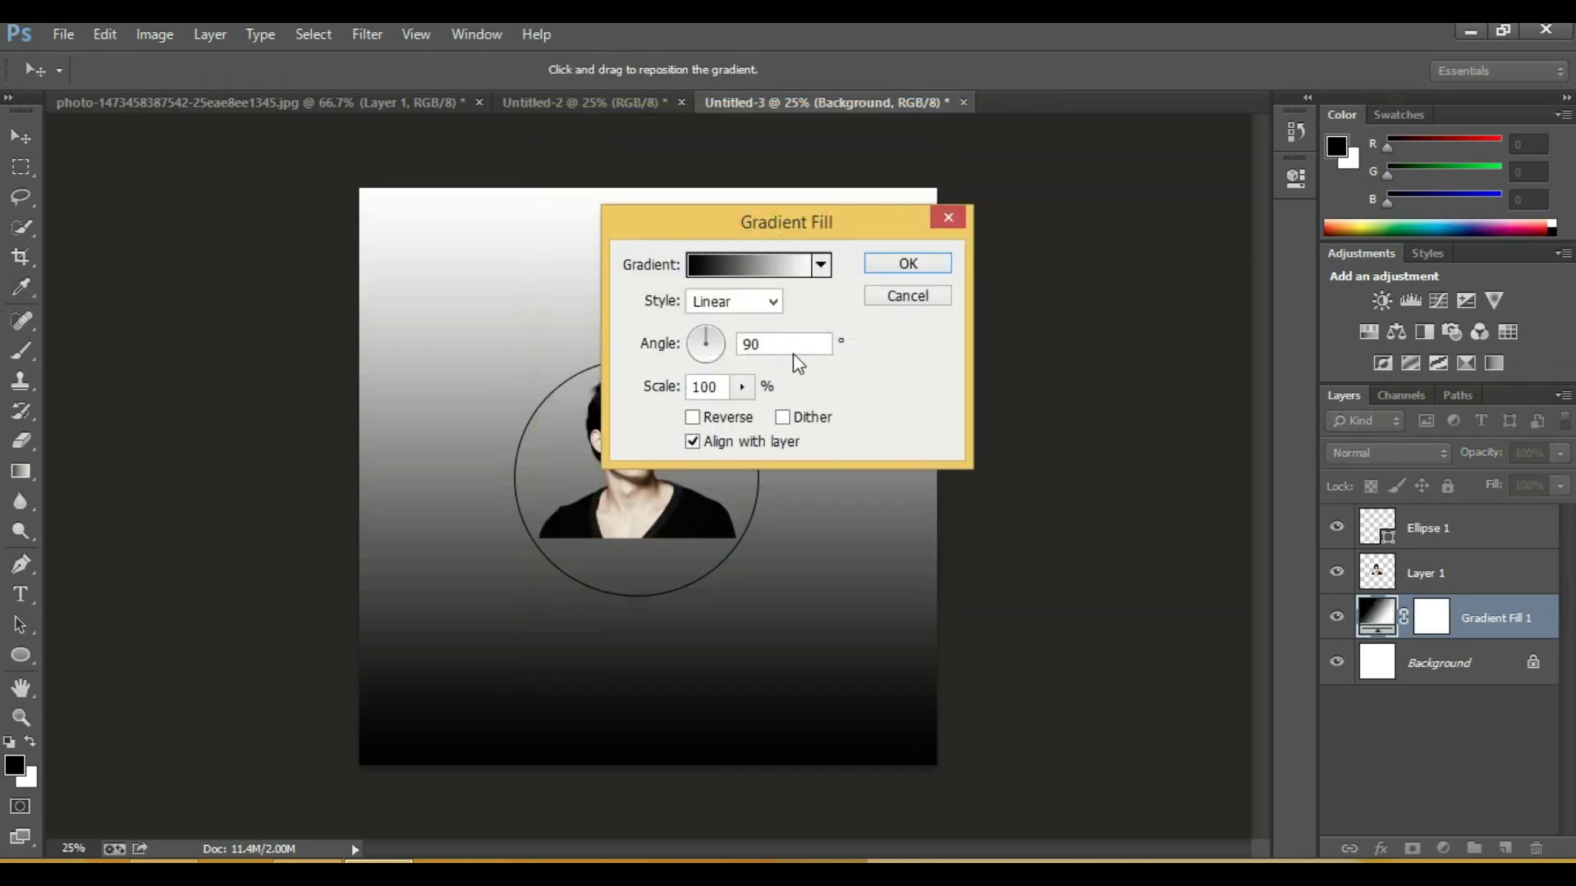
Step: Make the gradient reversed and radial with 268% scale, and apply it
click(694, 418)
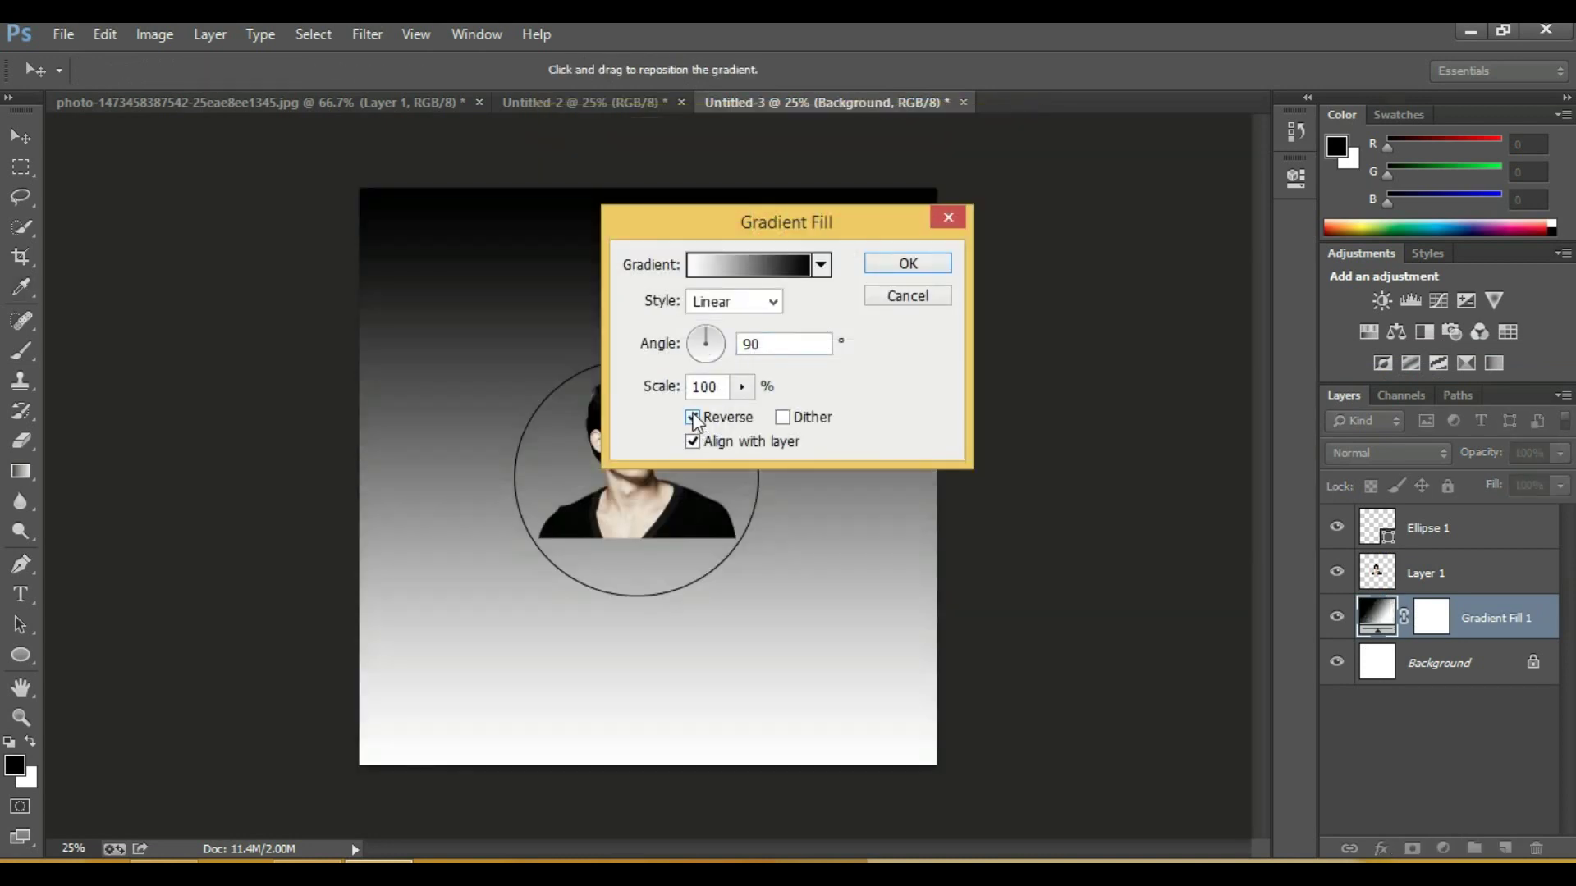
click(755, 314)
click(745, 340)
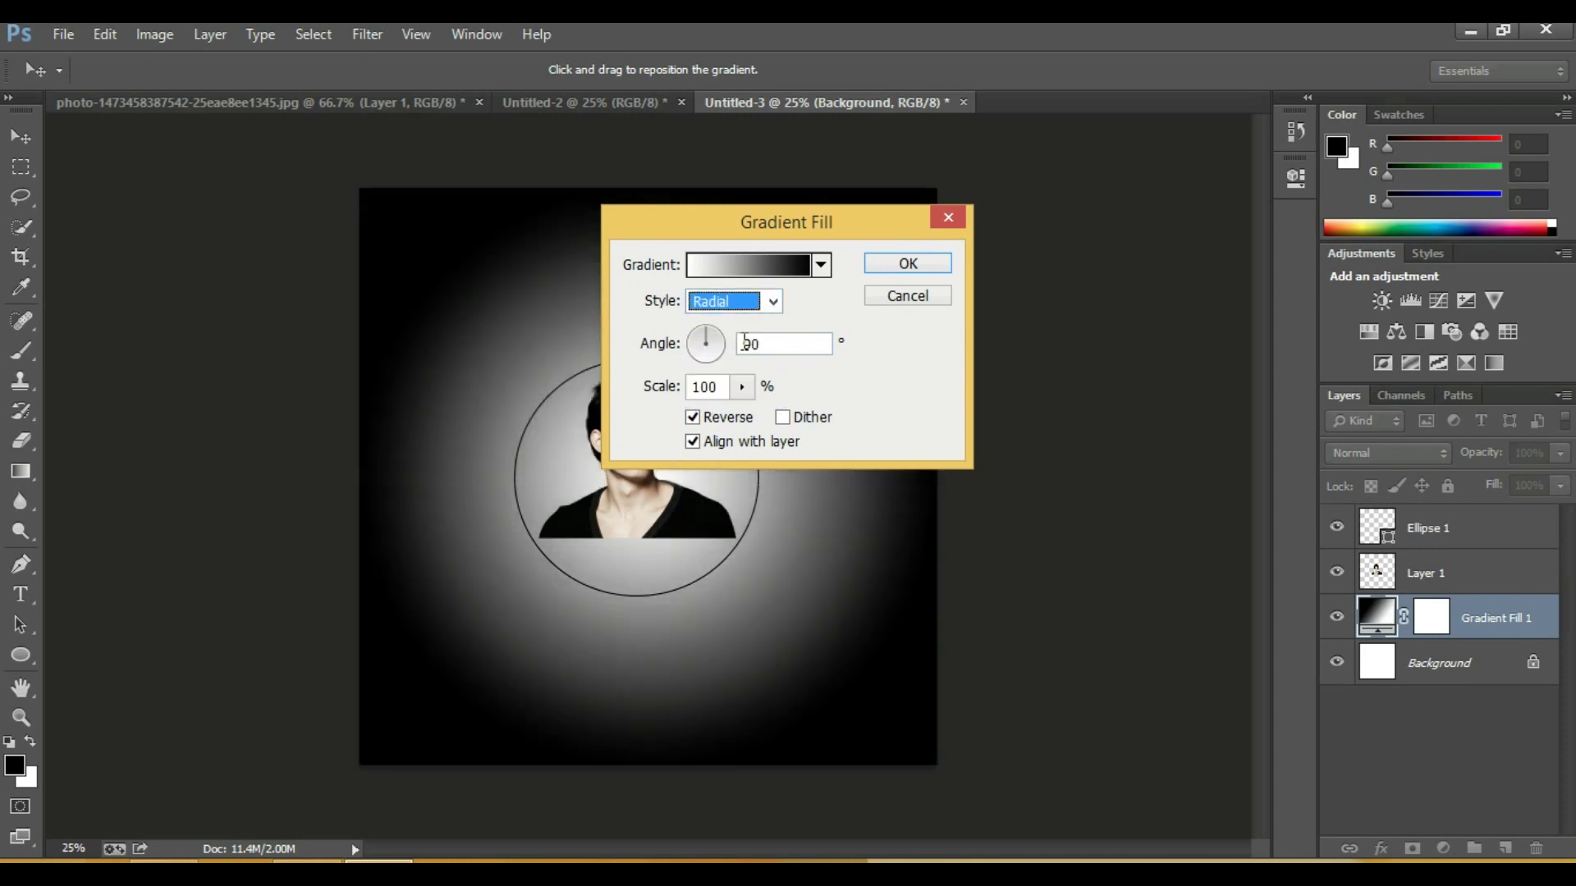
click(746, 387)
drag(748, 408, 762, 410)
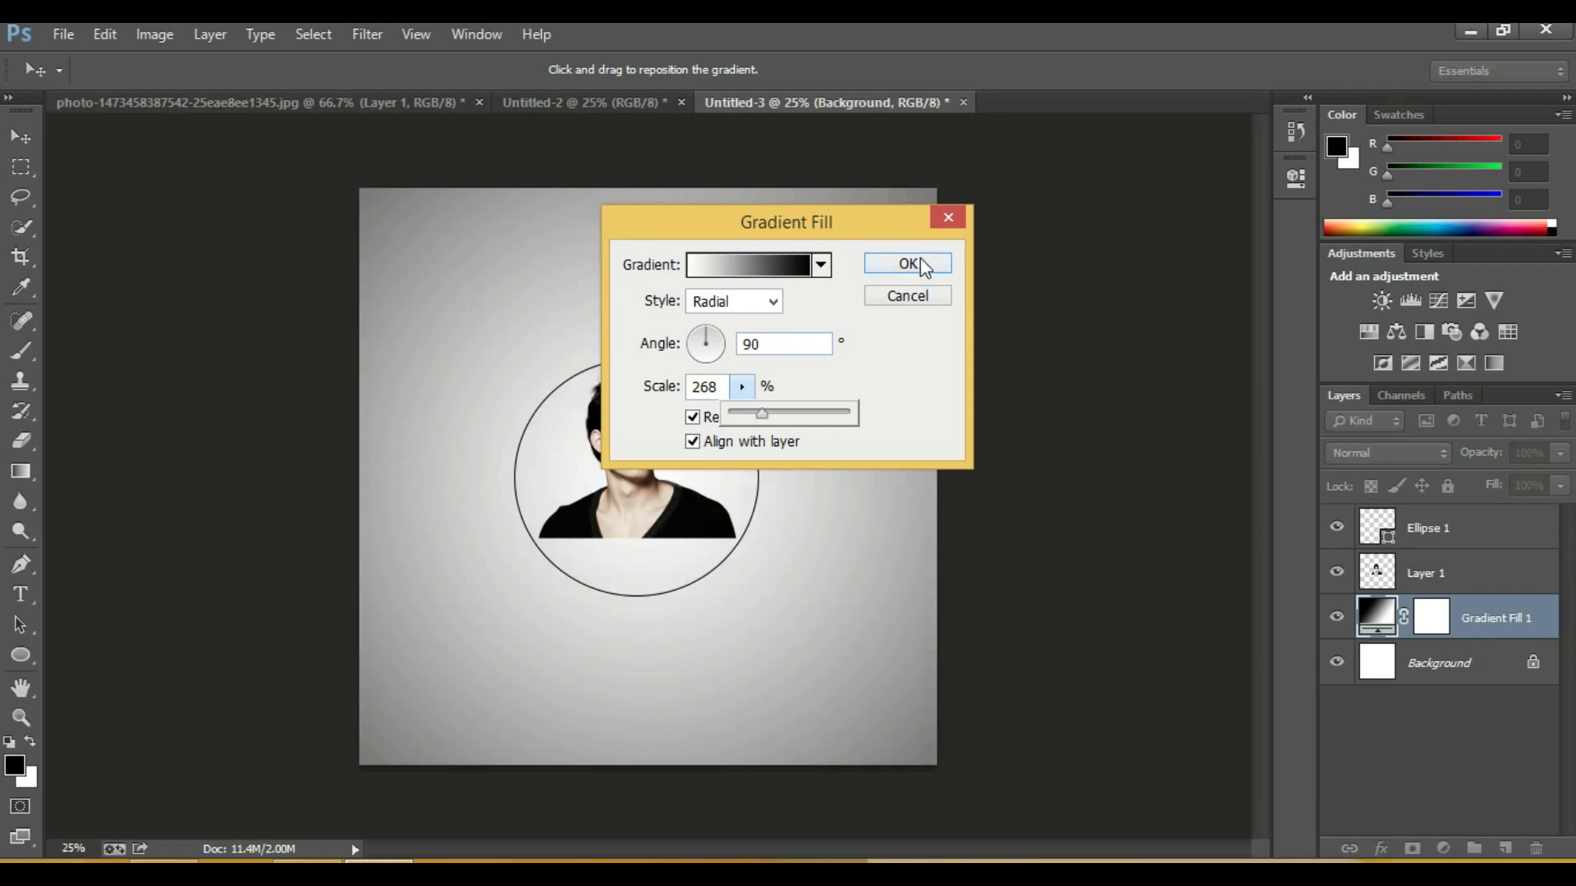
click(919, 259)
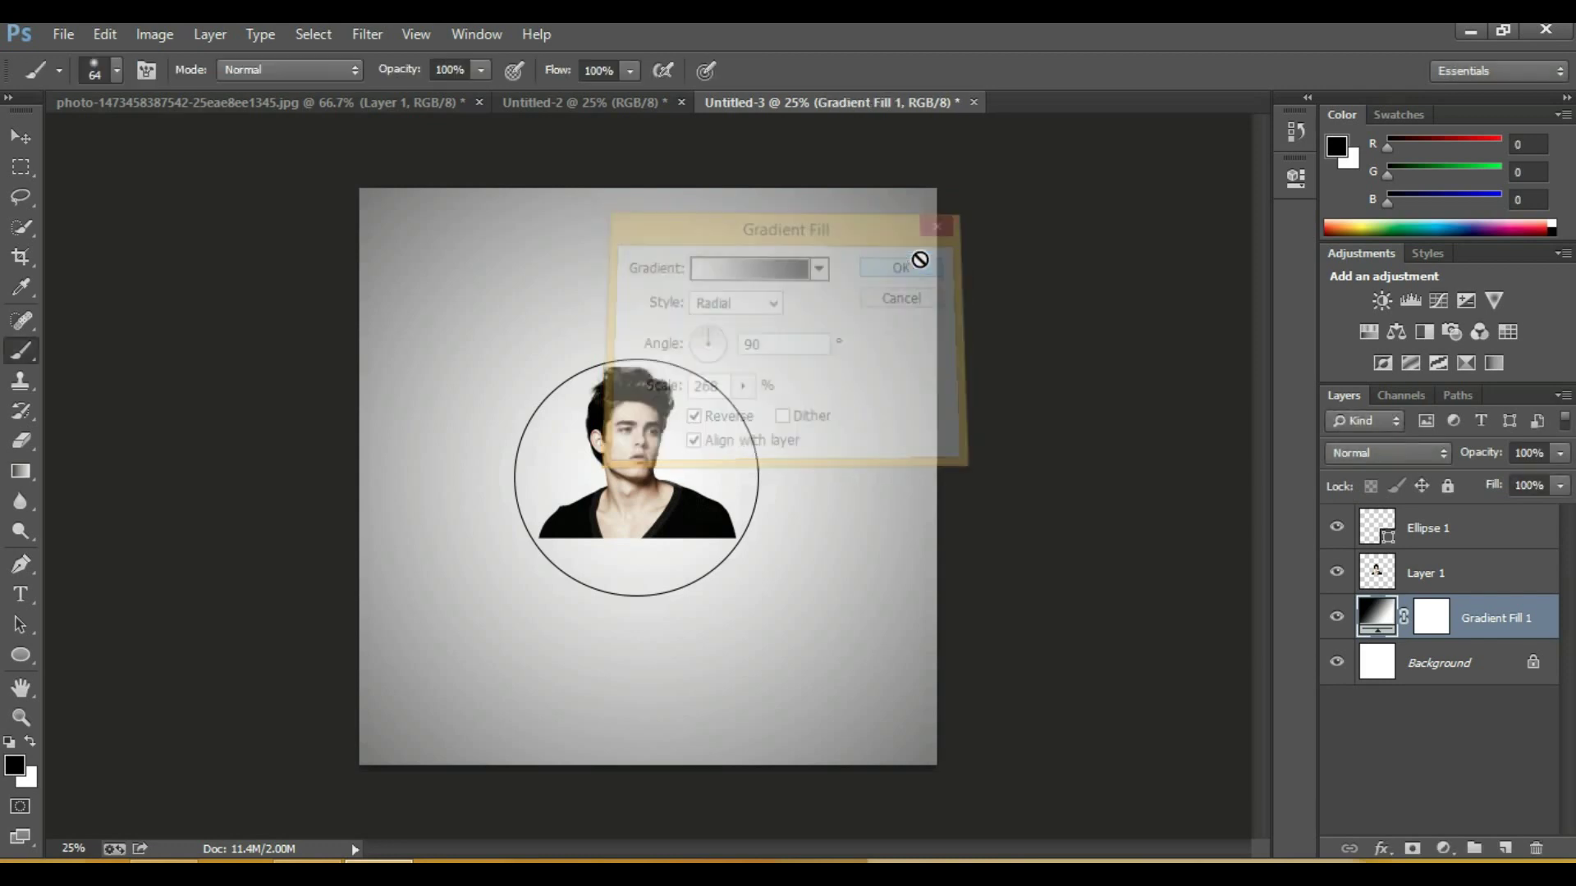
click(1433, 575)
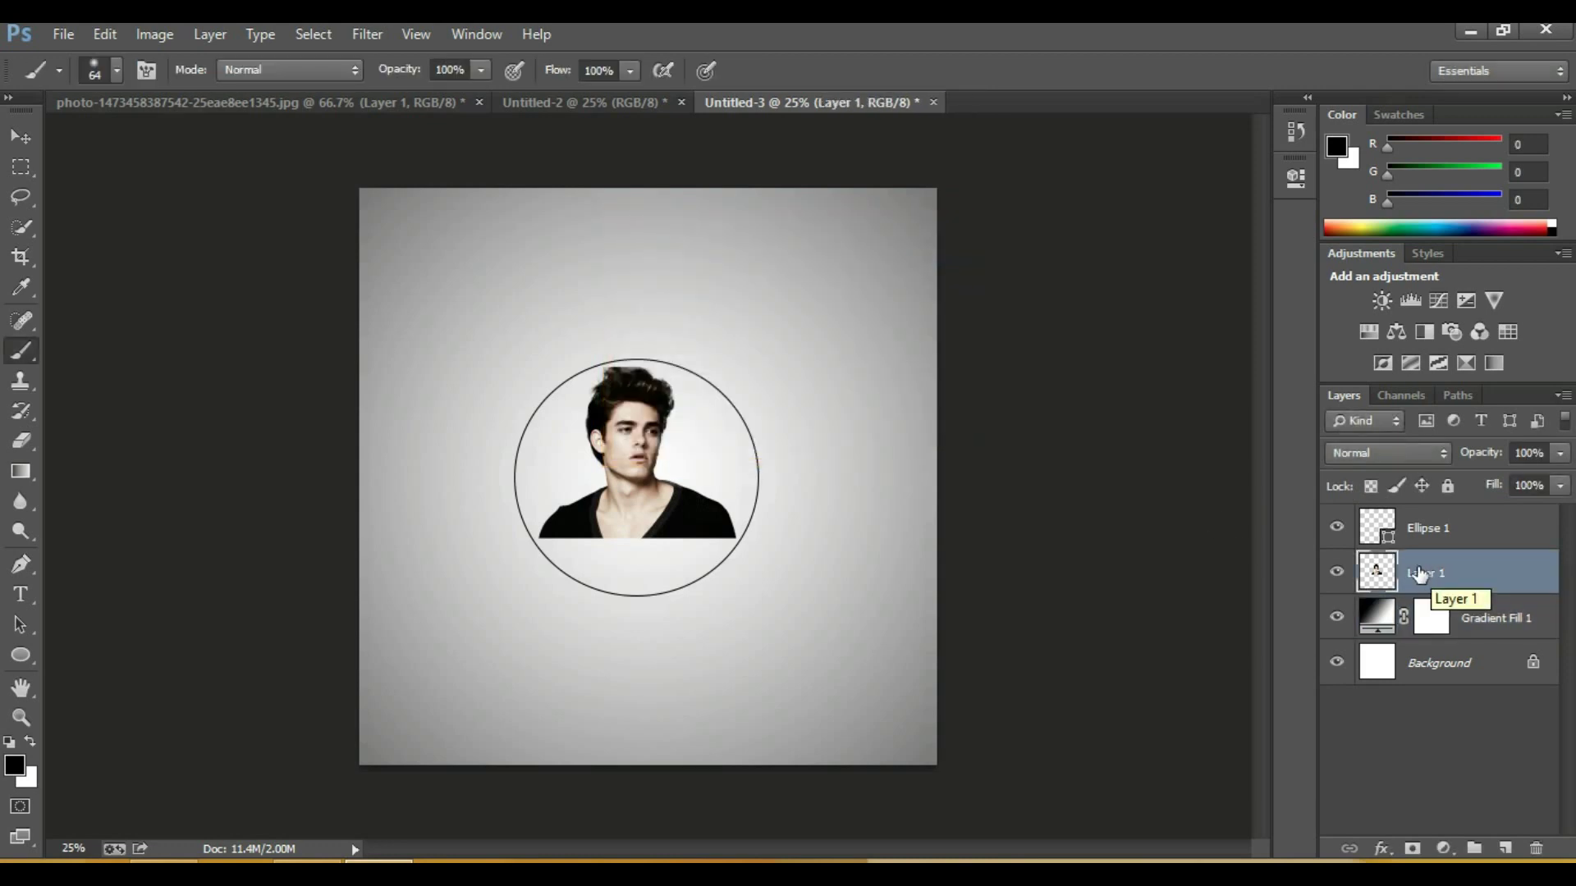
Step: Apply a Threshold at level 110 to the portrait
click(153, 31)
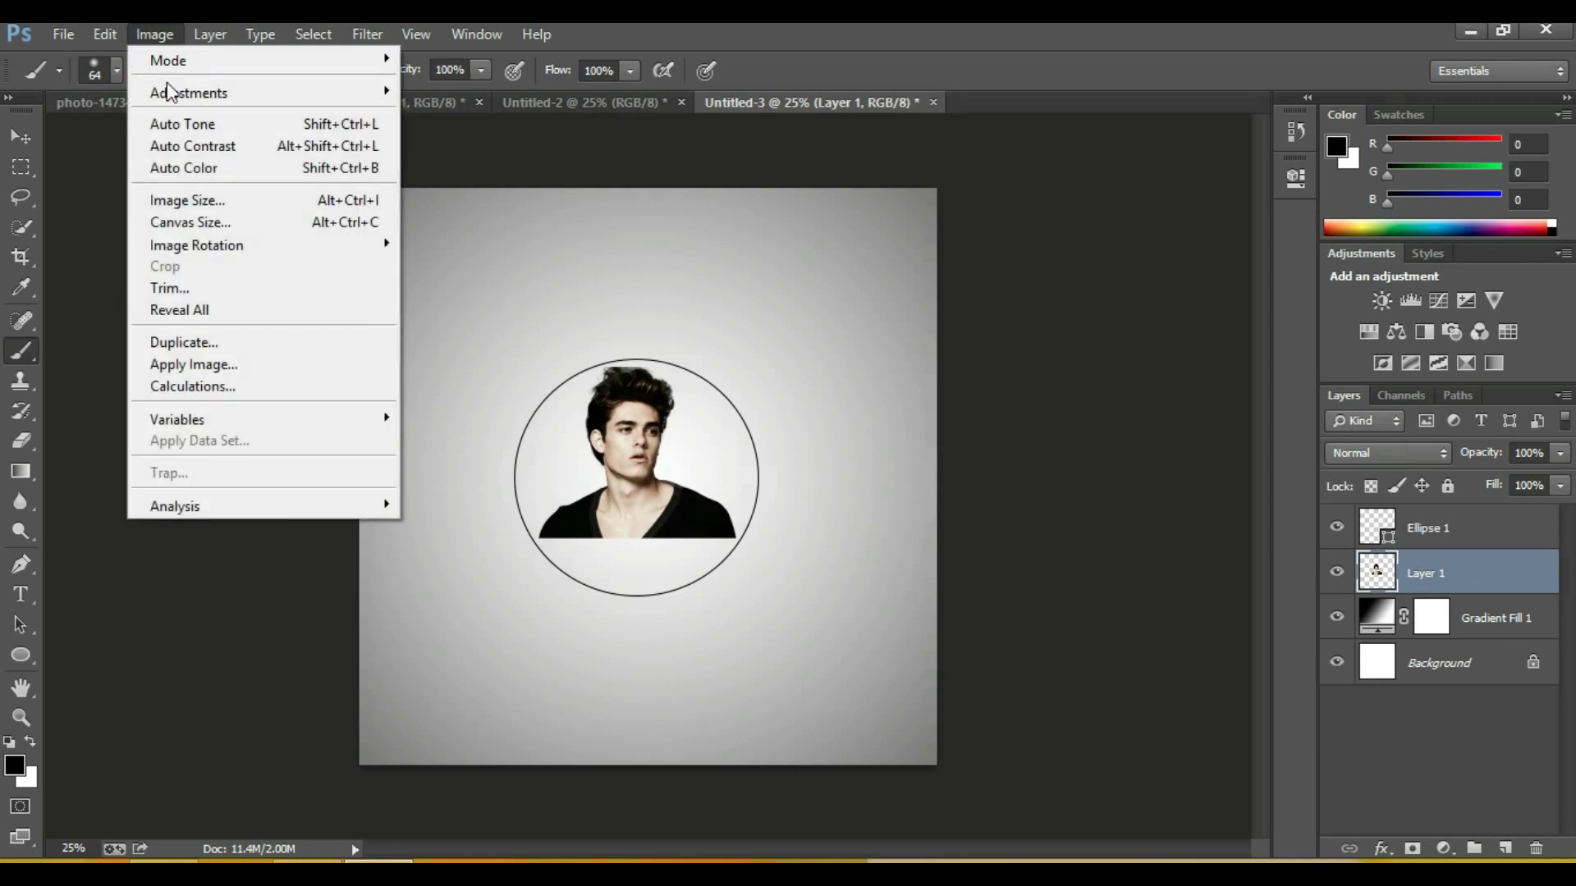
mouse_move(189, 91)
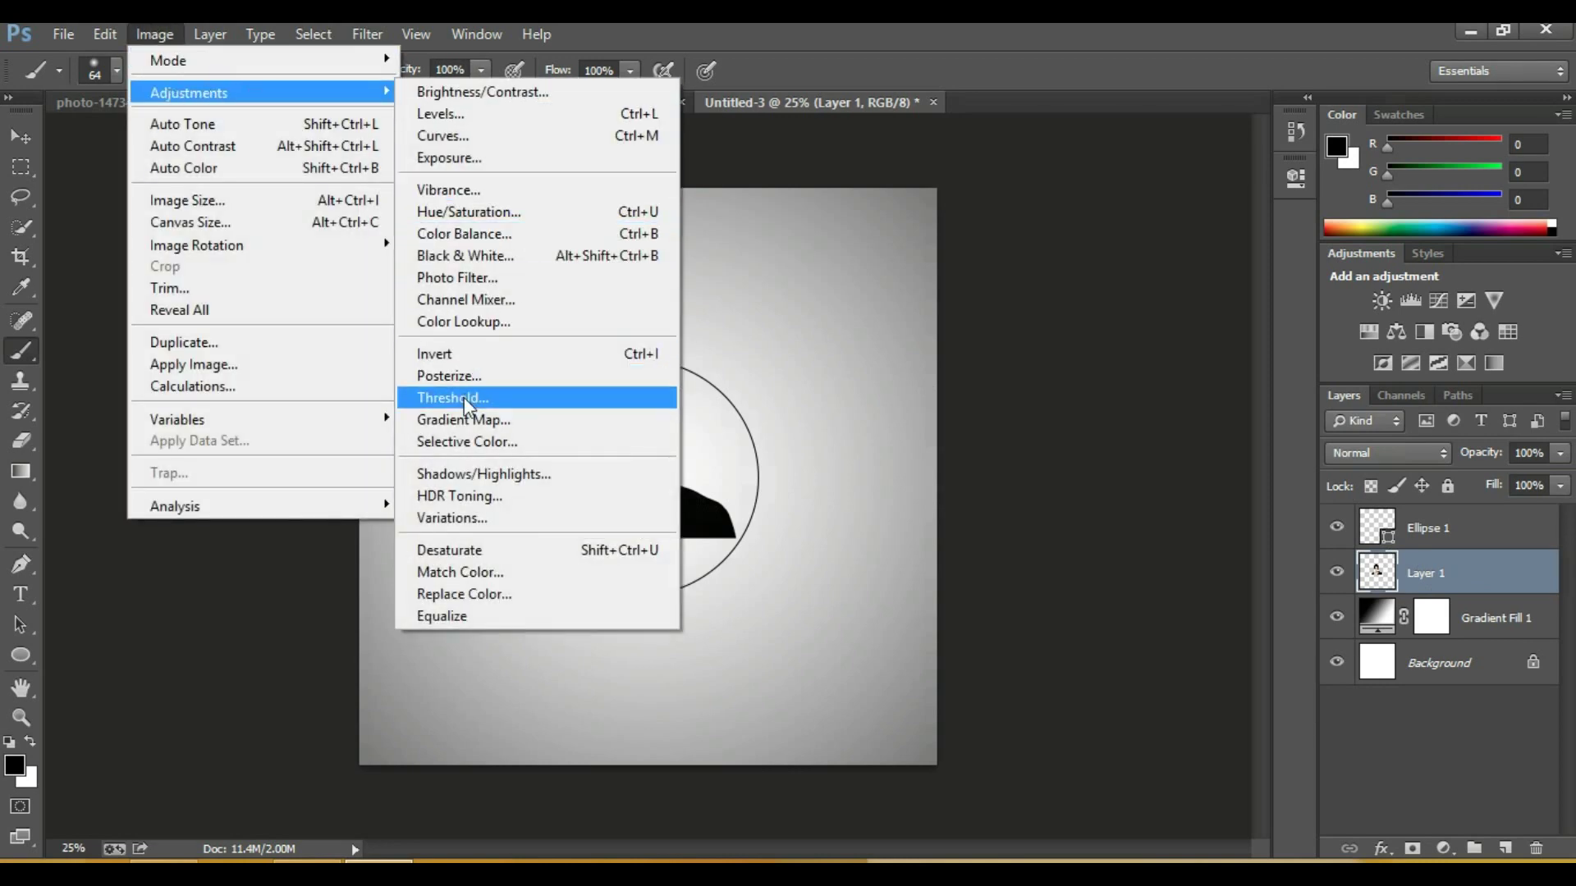
click(464, 398)
mouse_move(1077, 371)
mouse_down()
mouse_move(1041, 369)
mouse_move(1061, 367)
mouse_up()
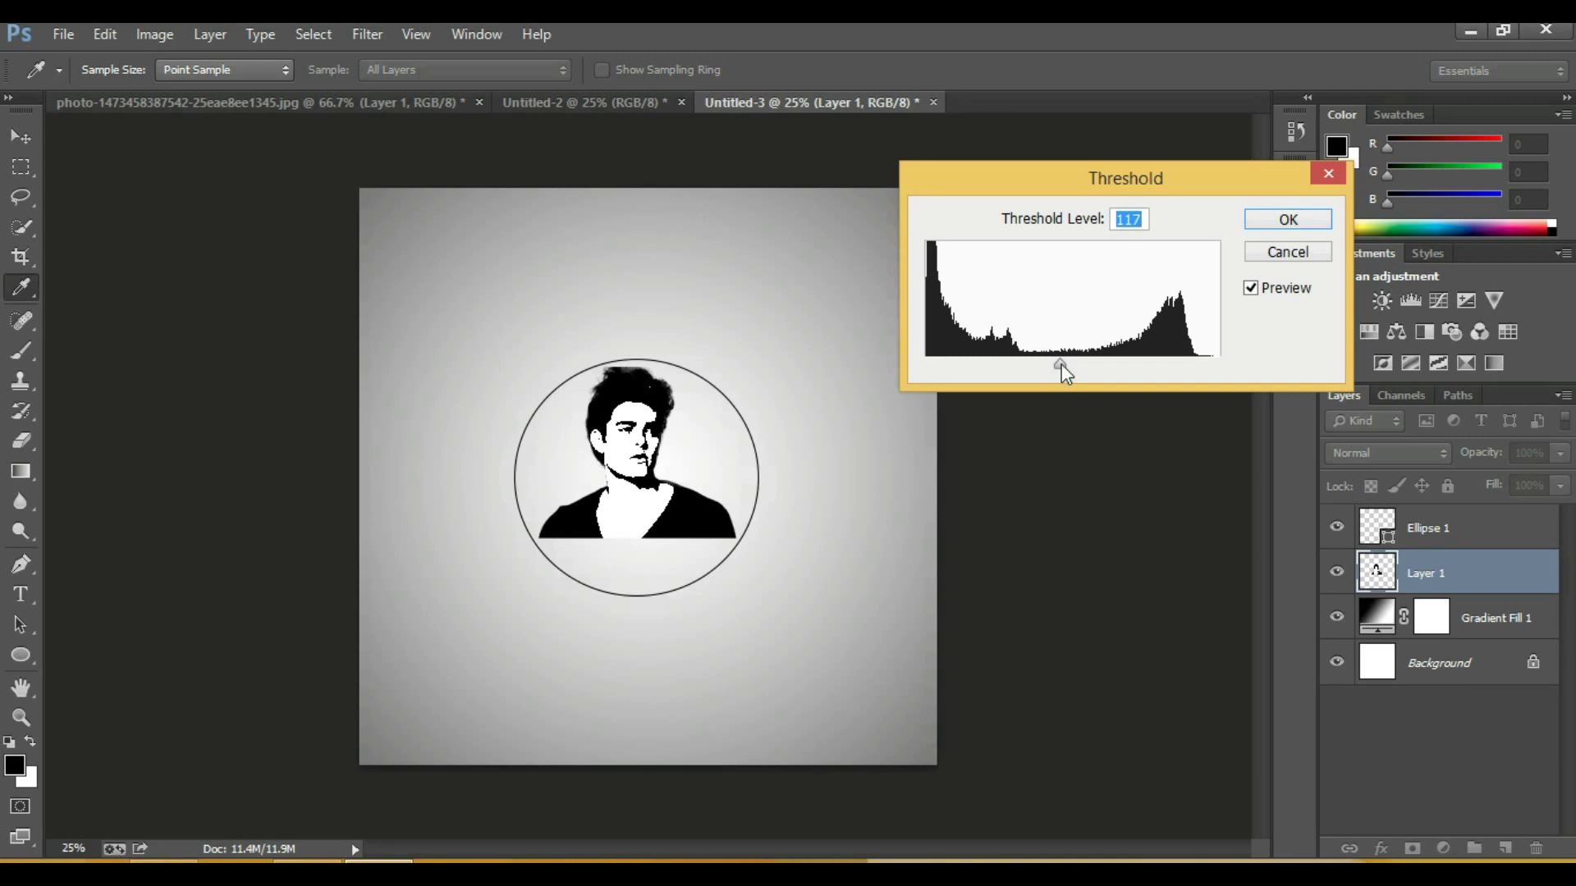
drag(1061, 365, 1051, 368)
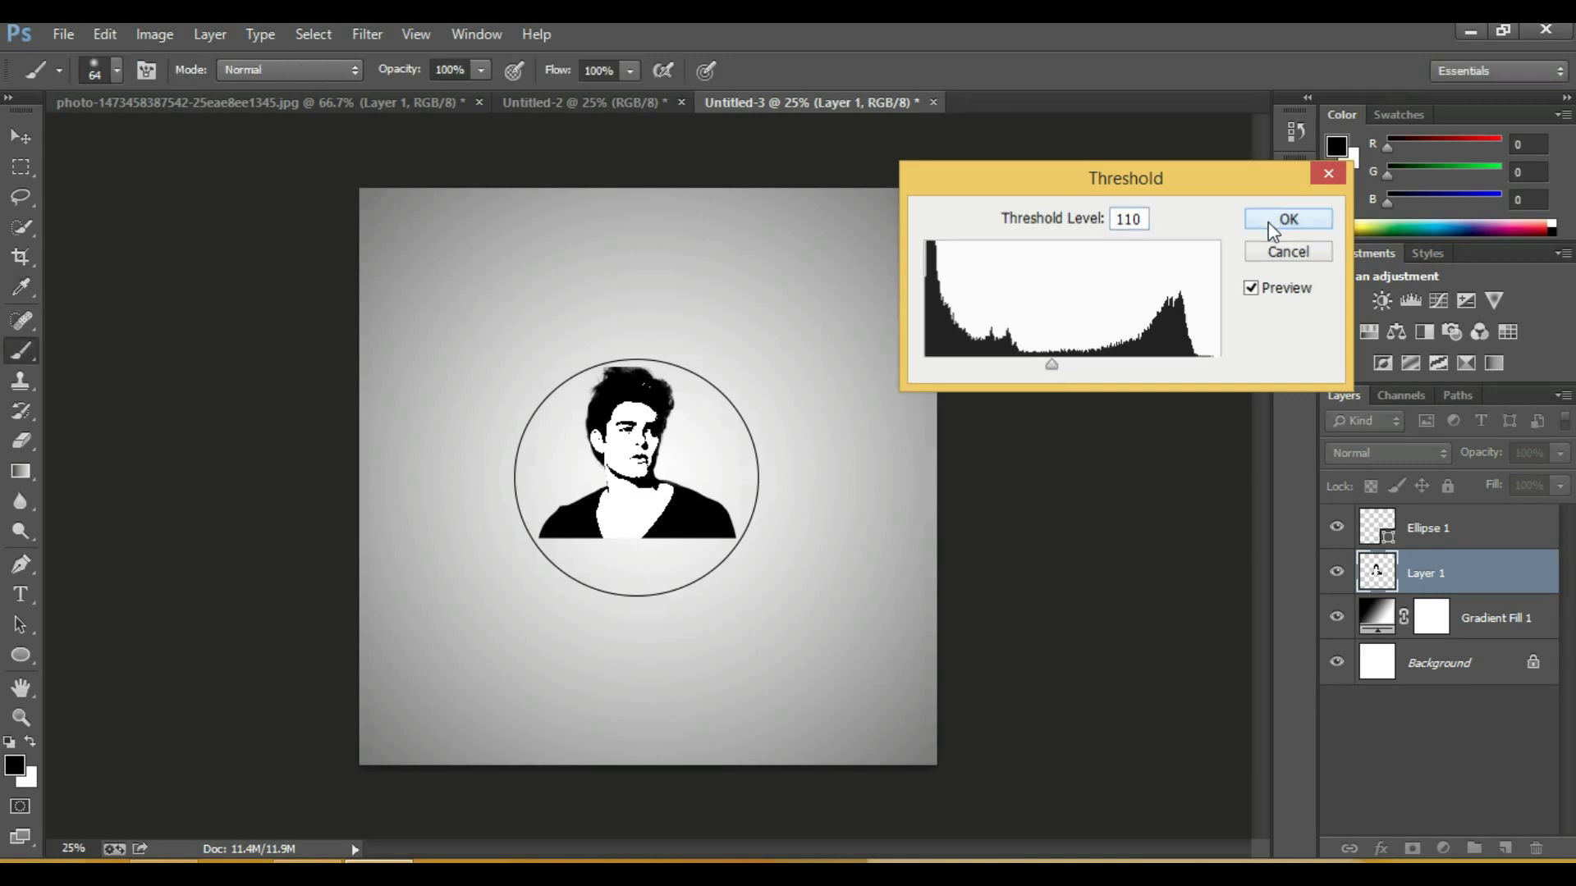
click(1281, 222)
Step: Set Layer 1's blend mode to Dissolve and nudge the portrait slightly left
click(1370, 453)
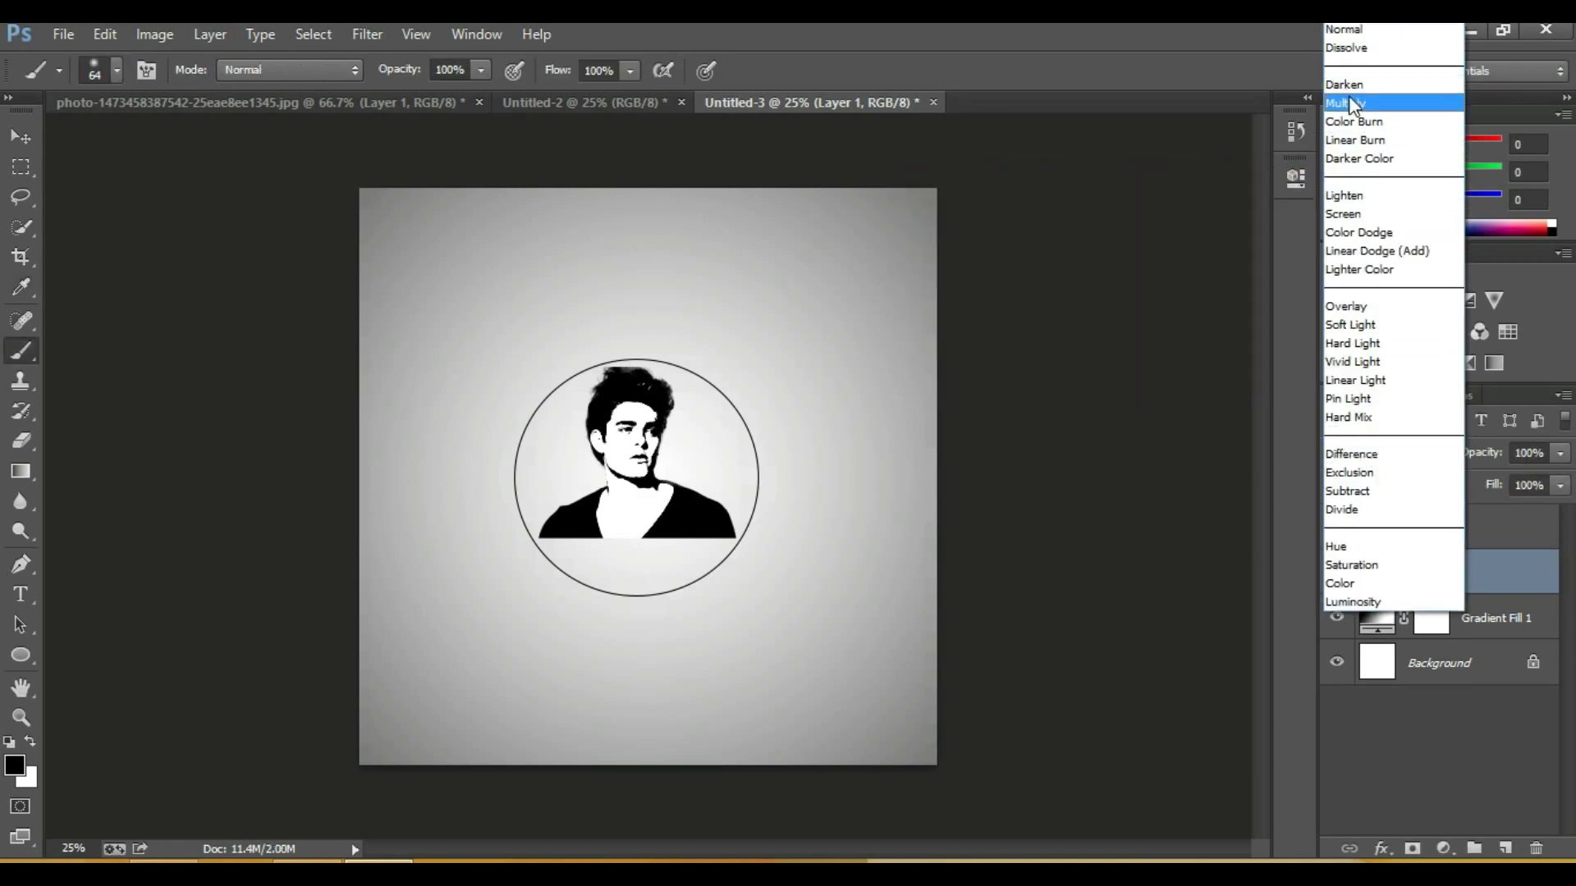
click(1352, 50)
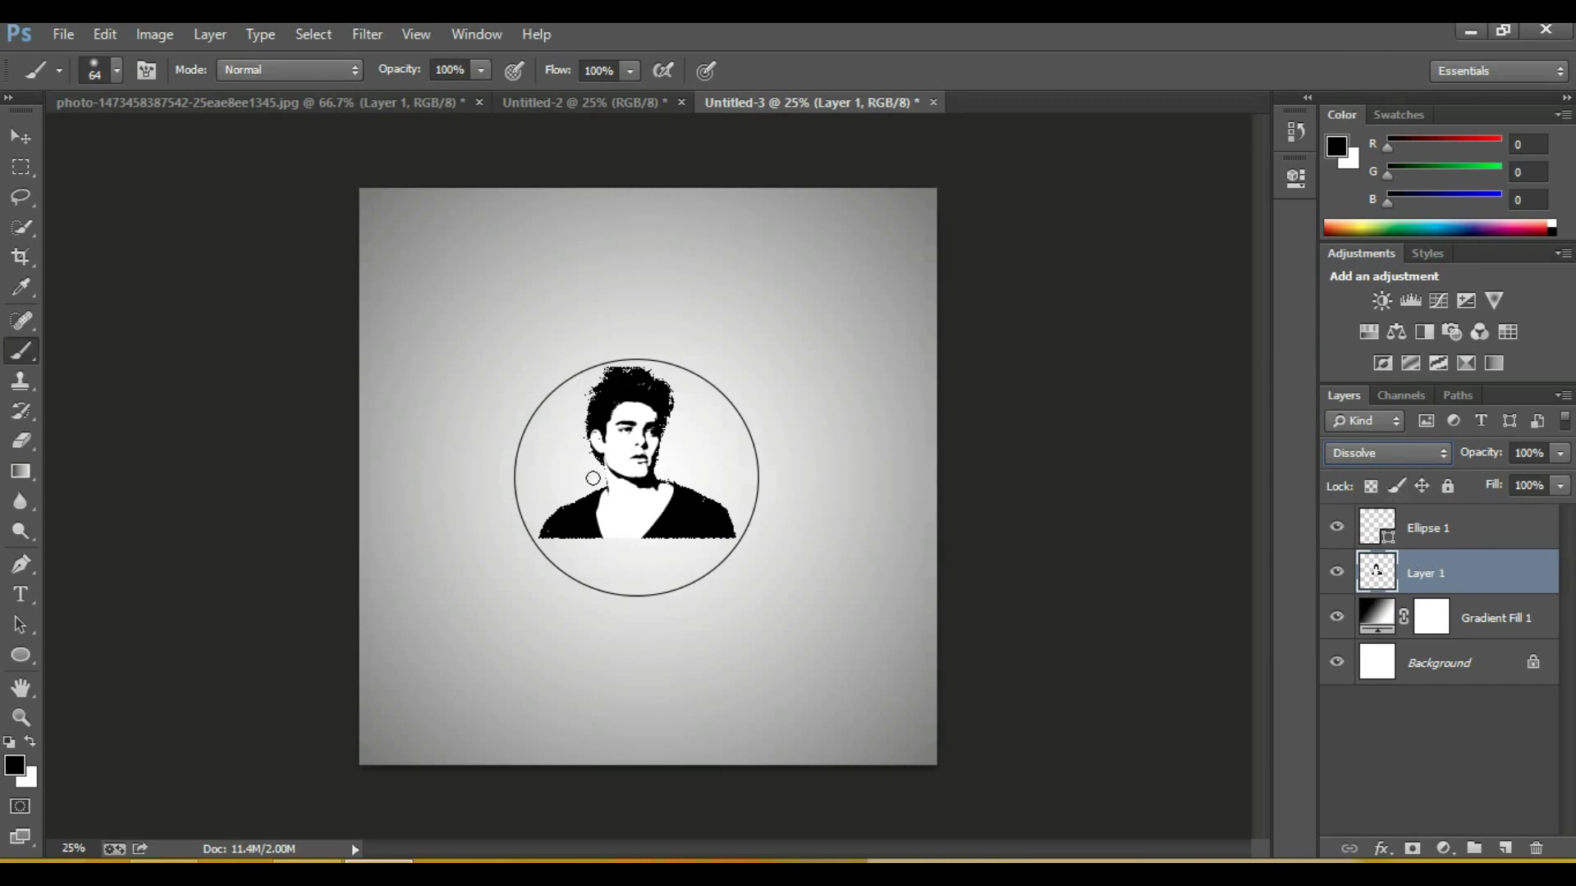
click(3, 142)
drag(665, 486, 659, 486)
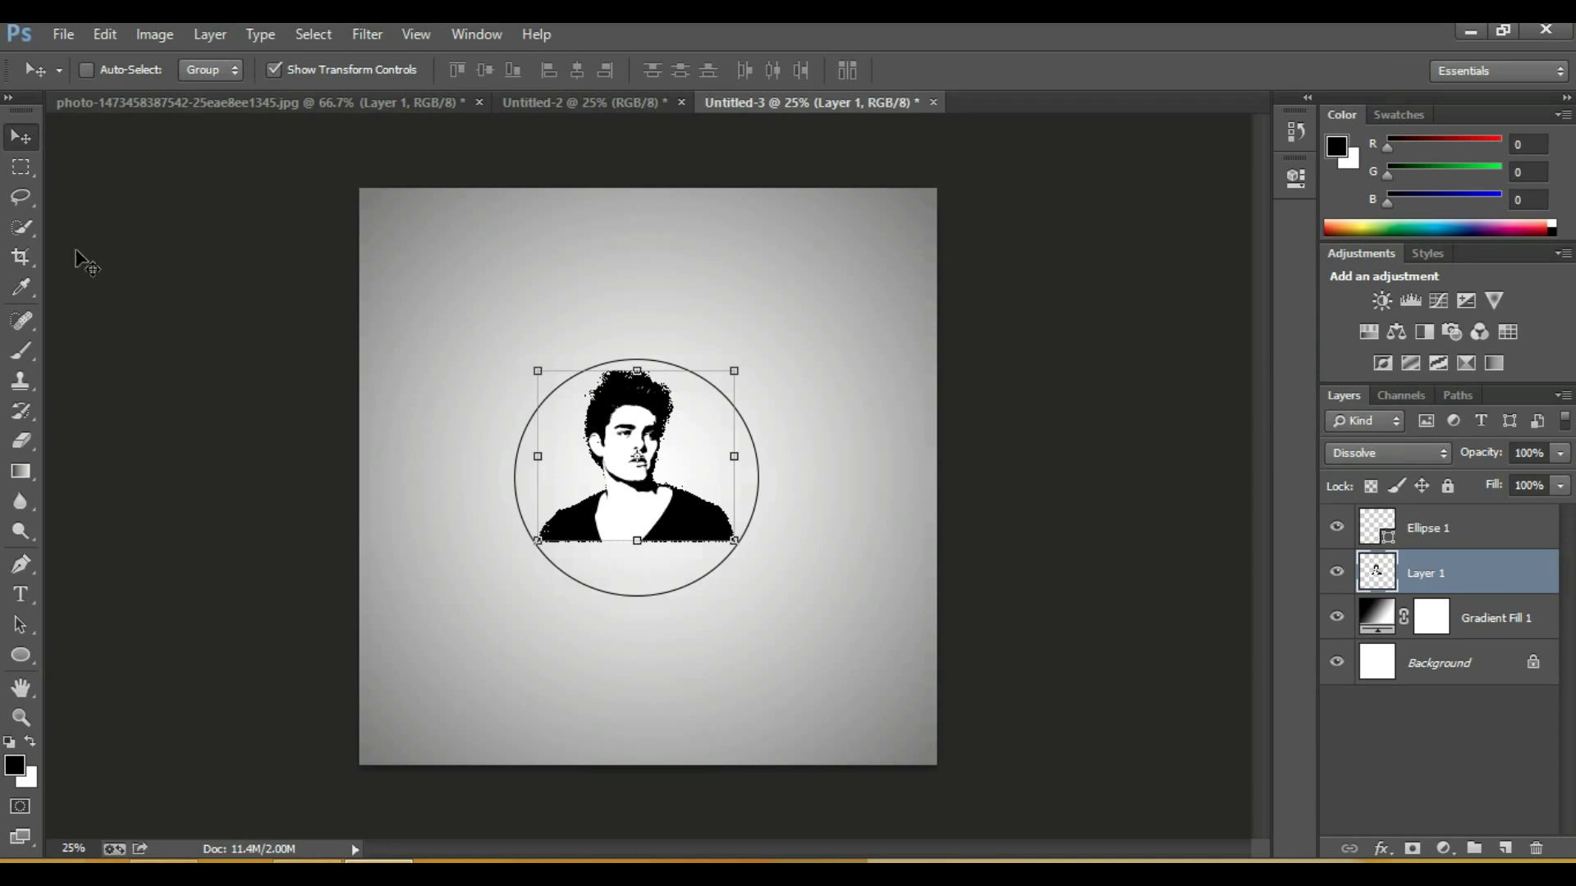
Step: Open smoke-color-smoke-aroma-aromatherapy_19-128816.jpg as a new document
click(21, 197)
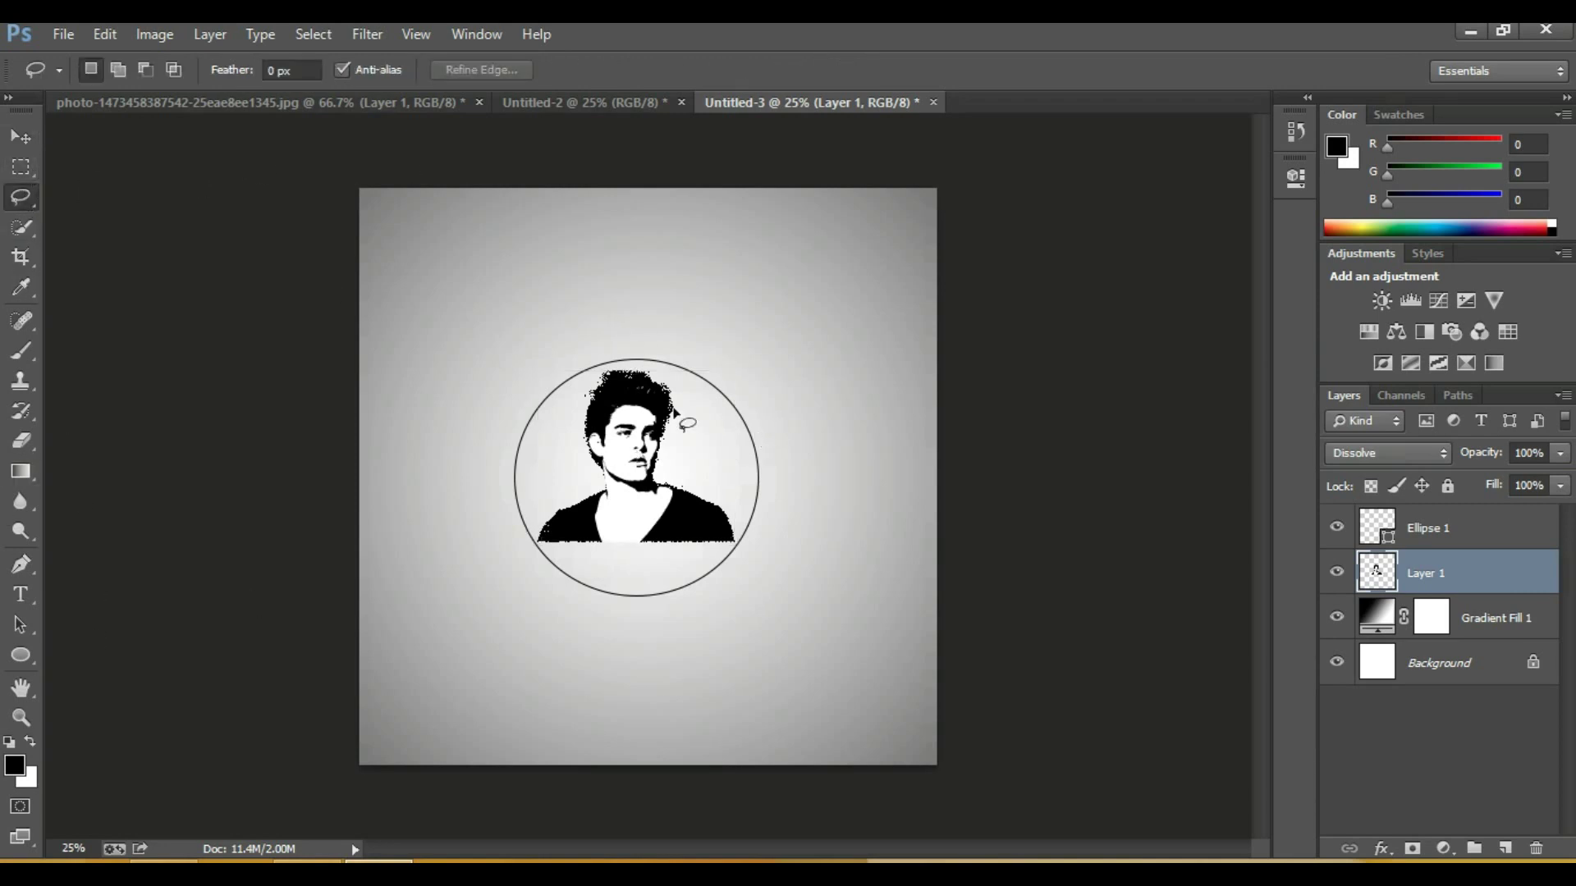
click(21, 137)
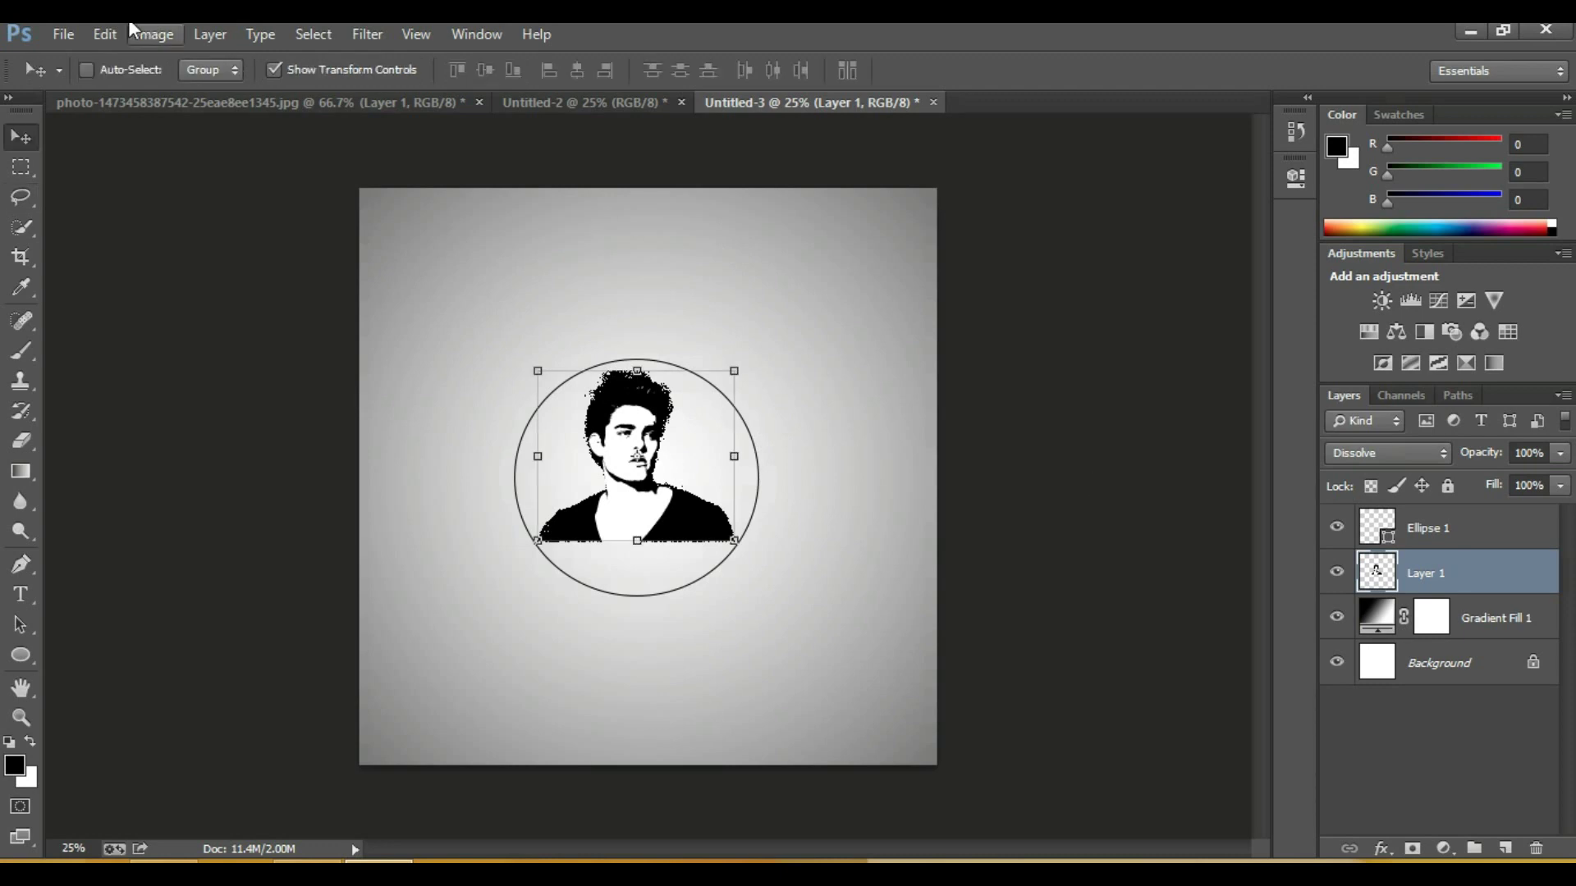
click(92, 82)
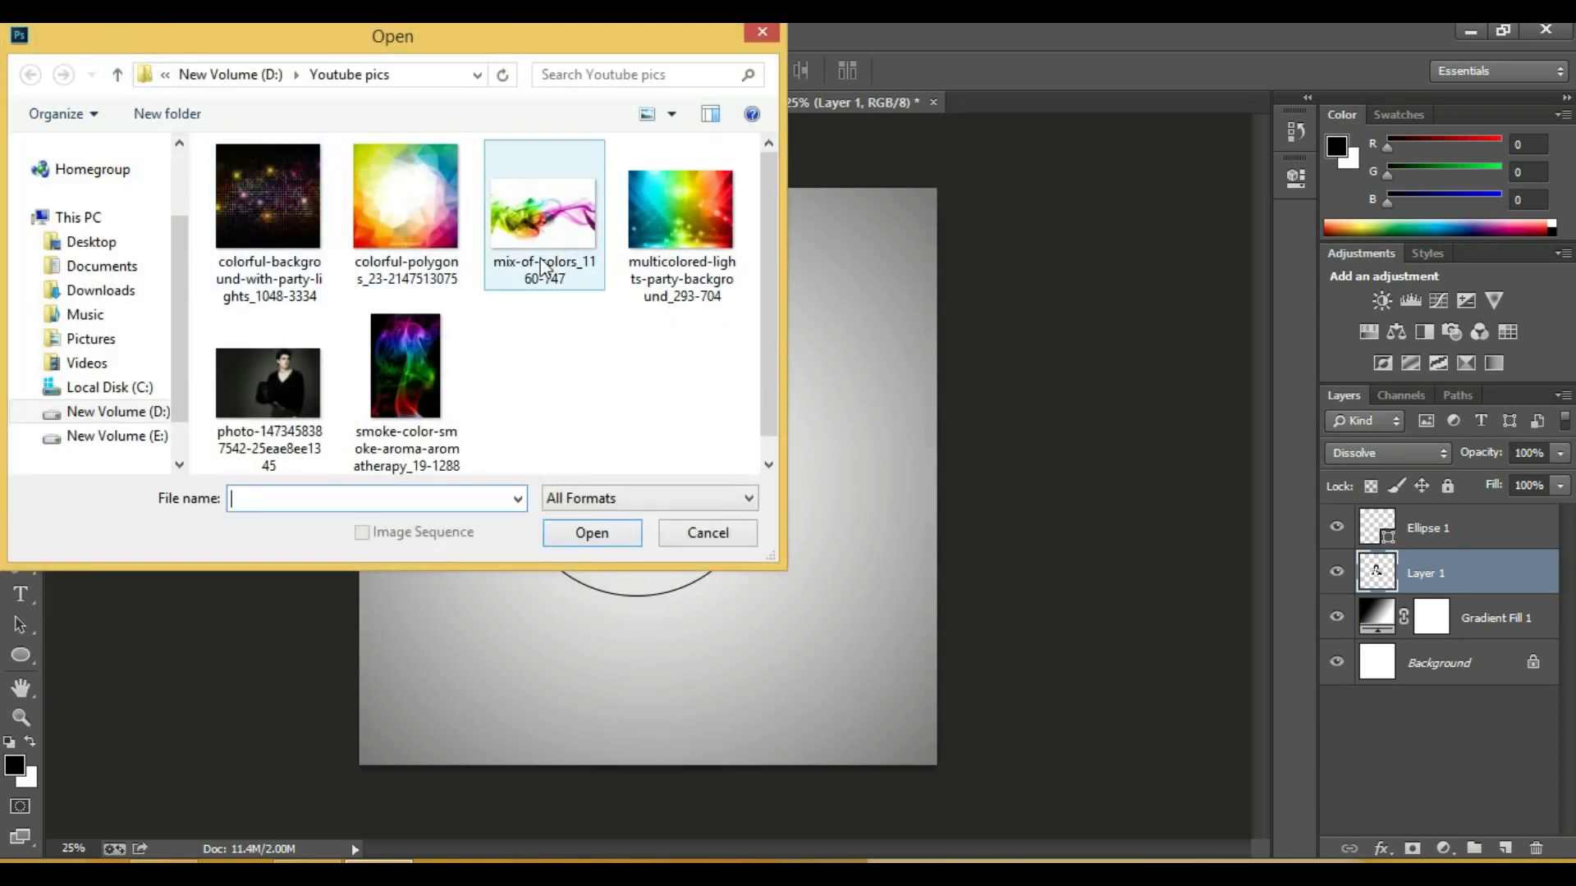
click(371, 388)
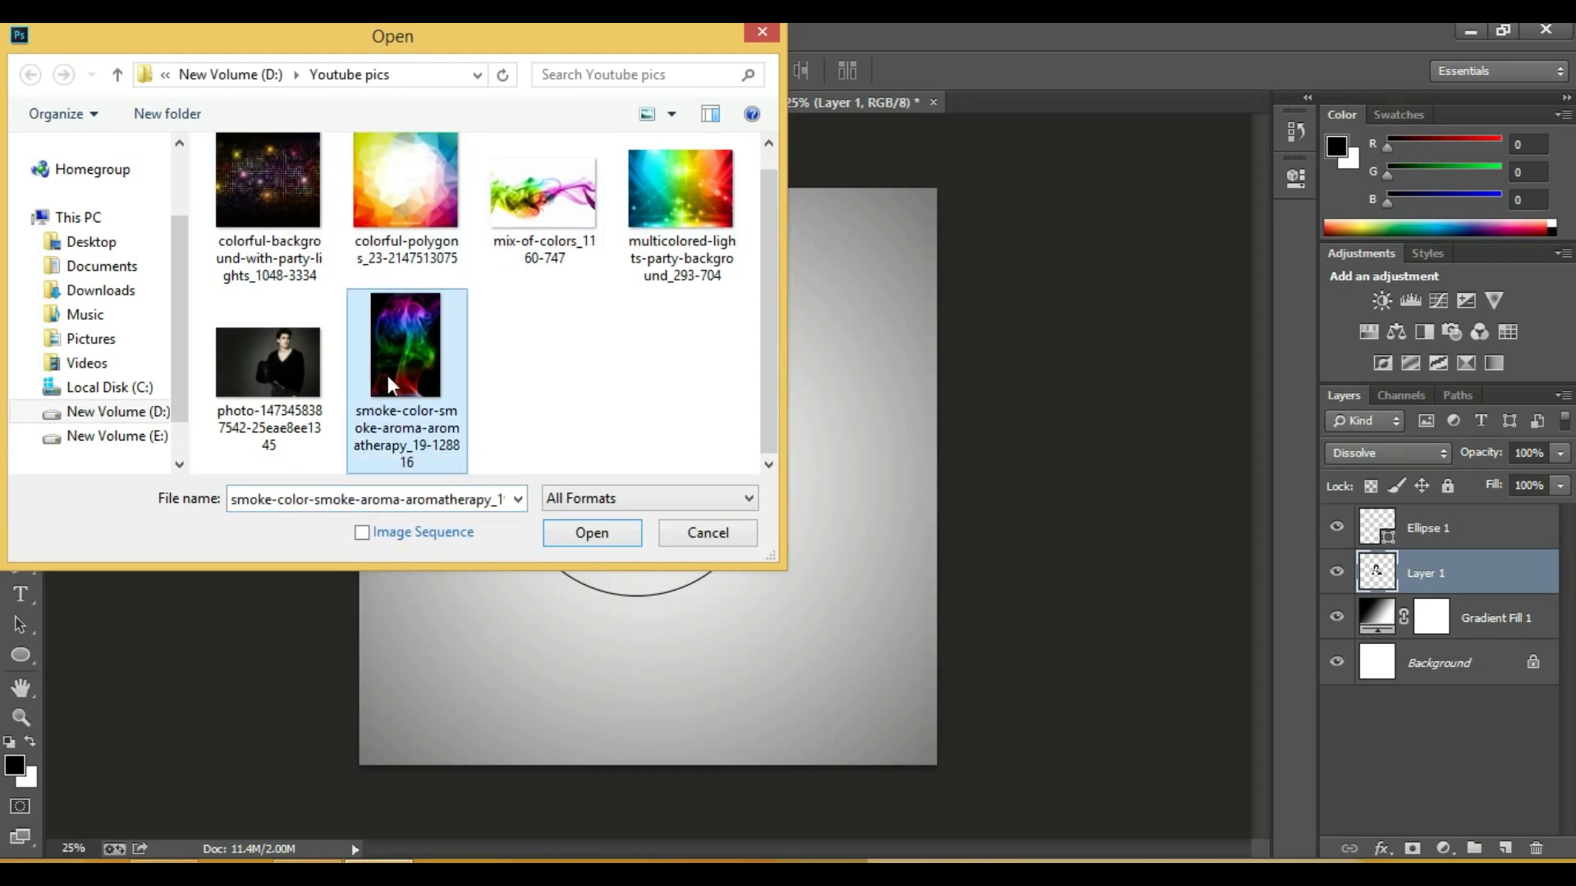
click(605, 541)
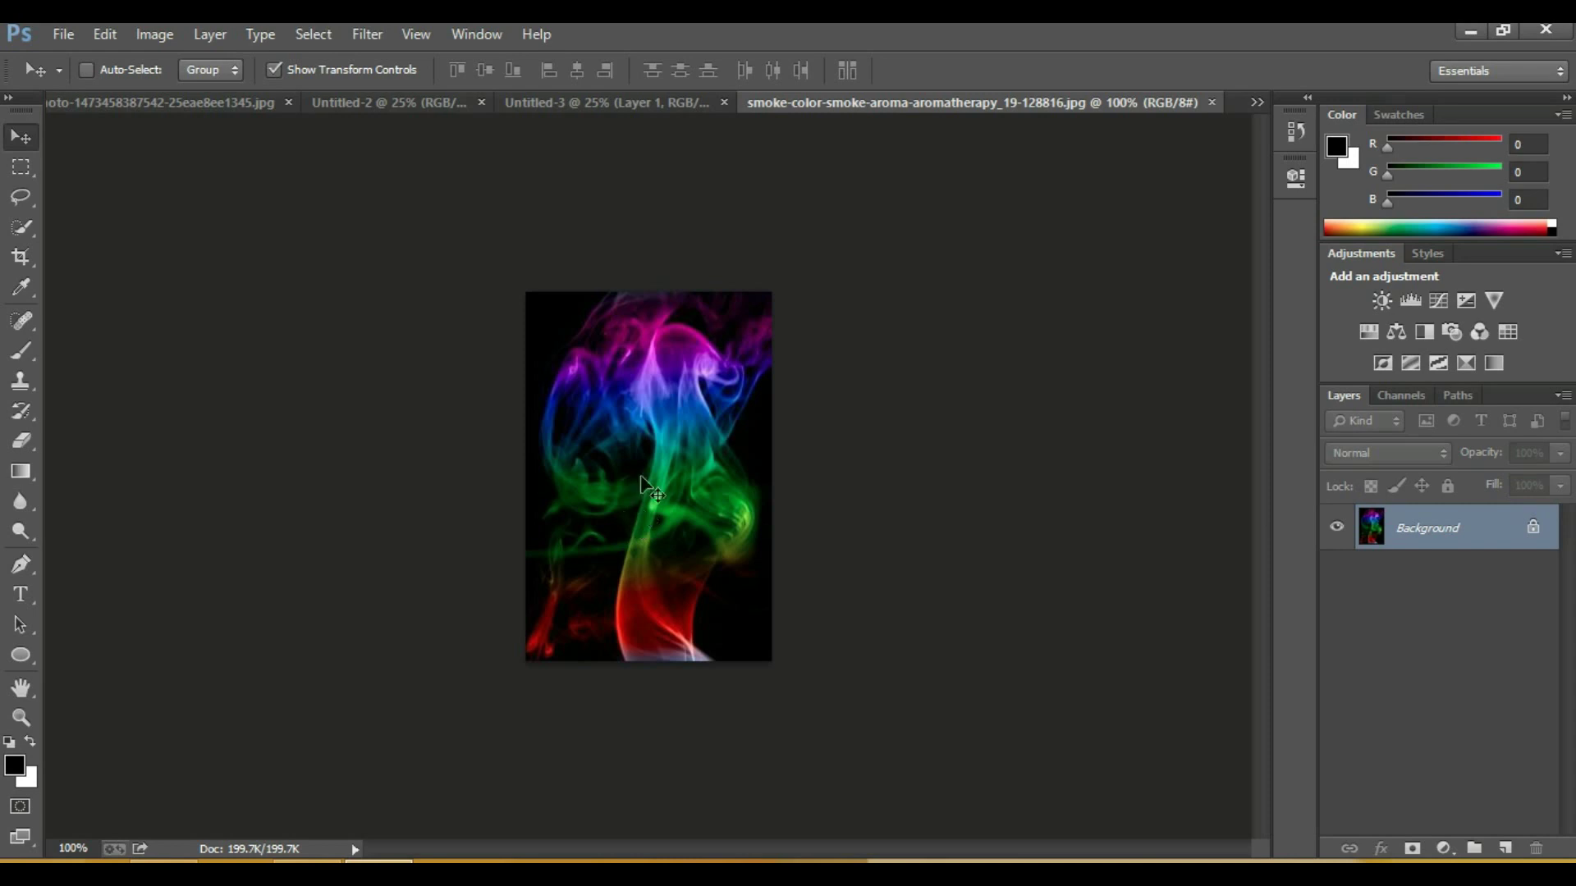
Step: Copy the rainbow smoke into Untitled-3 as Layer 2 and enlarge it over the circle's lower left
mouse_move(617, 111)
mouse_down()
mouse_move(632, 379)
mouse_move(647, 426)
mouse_move(737, 533)
mouse_up()
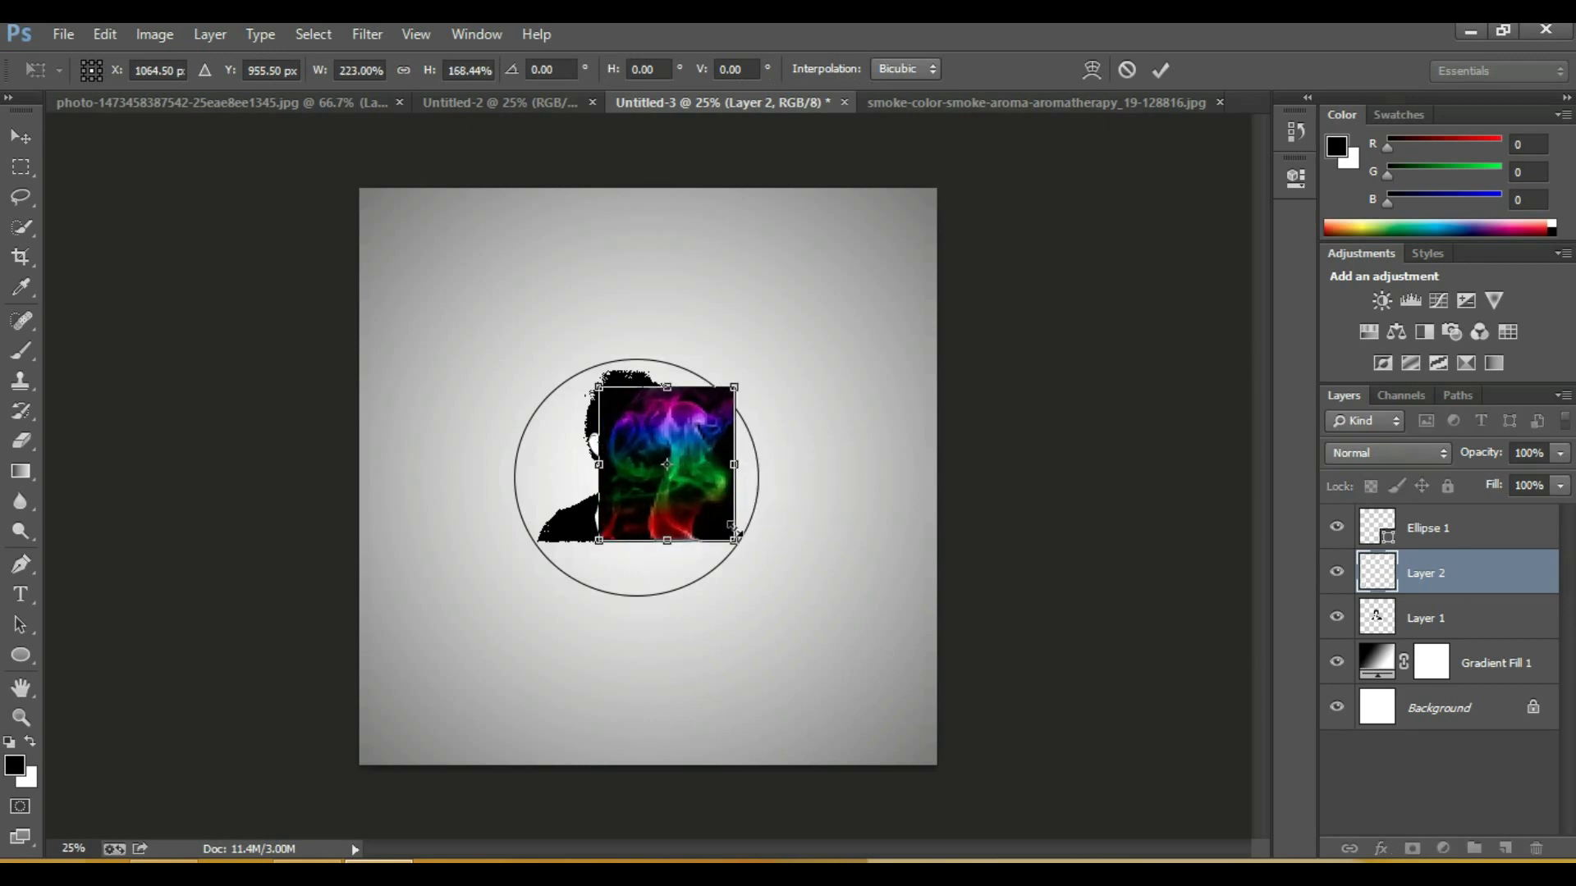
drag(734, 387, 726, 360)
drag(728, 532, 757, 563)
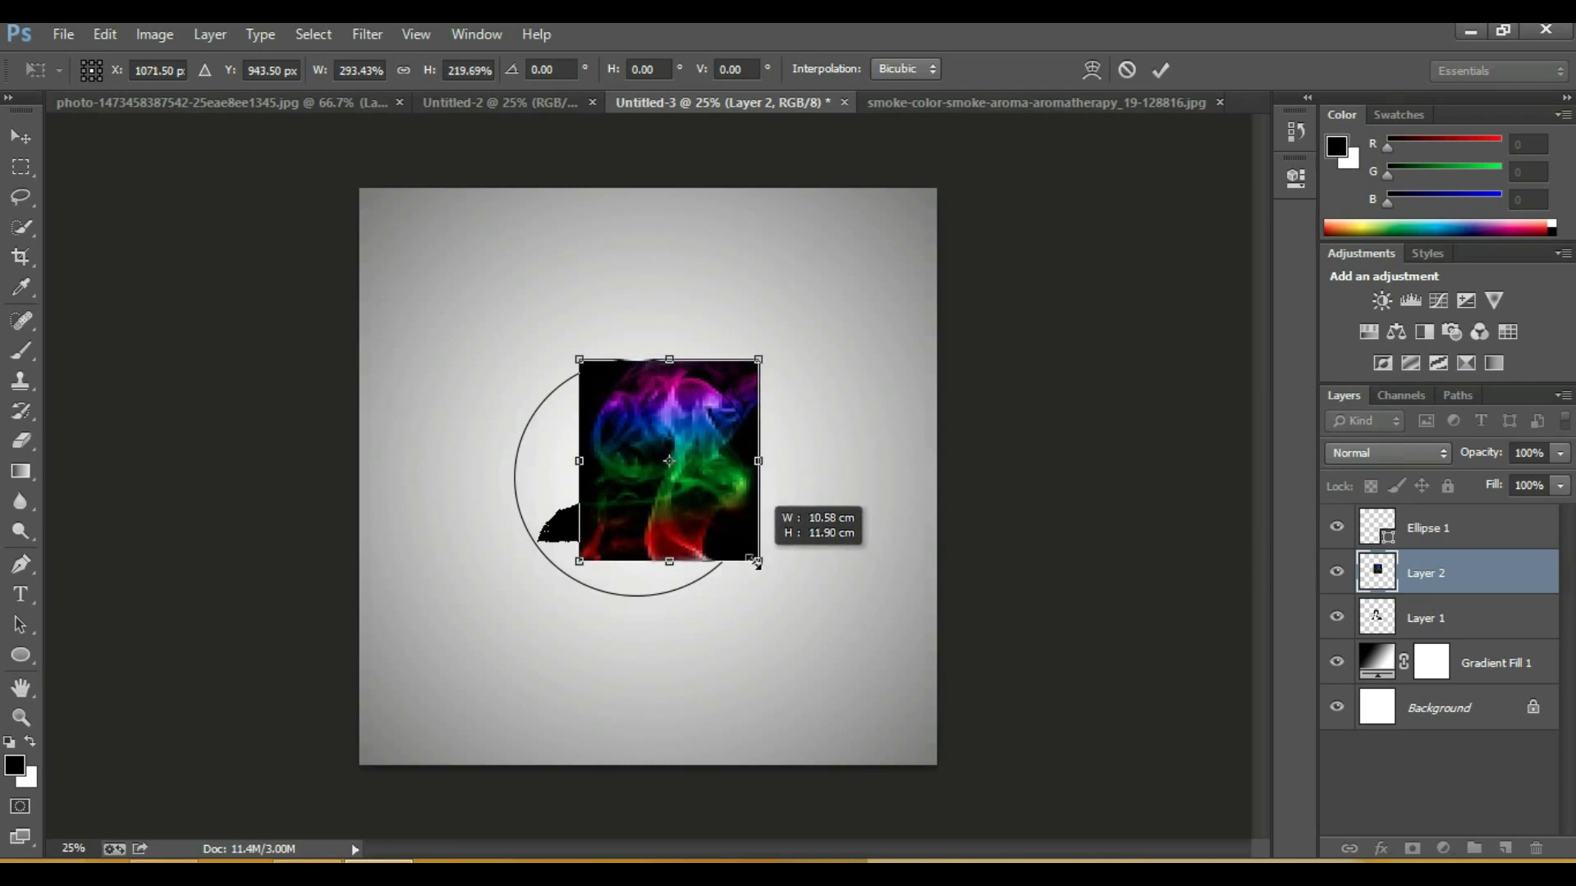
mouse_move(714, 491)
mouse_down()
mouse_move(684, 487)
mouse_move(627, 542)
mouse_up()
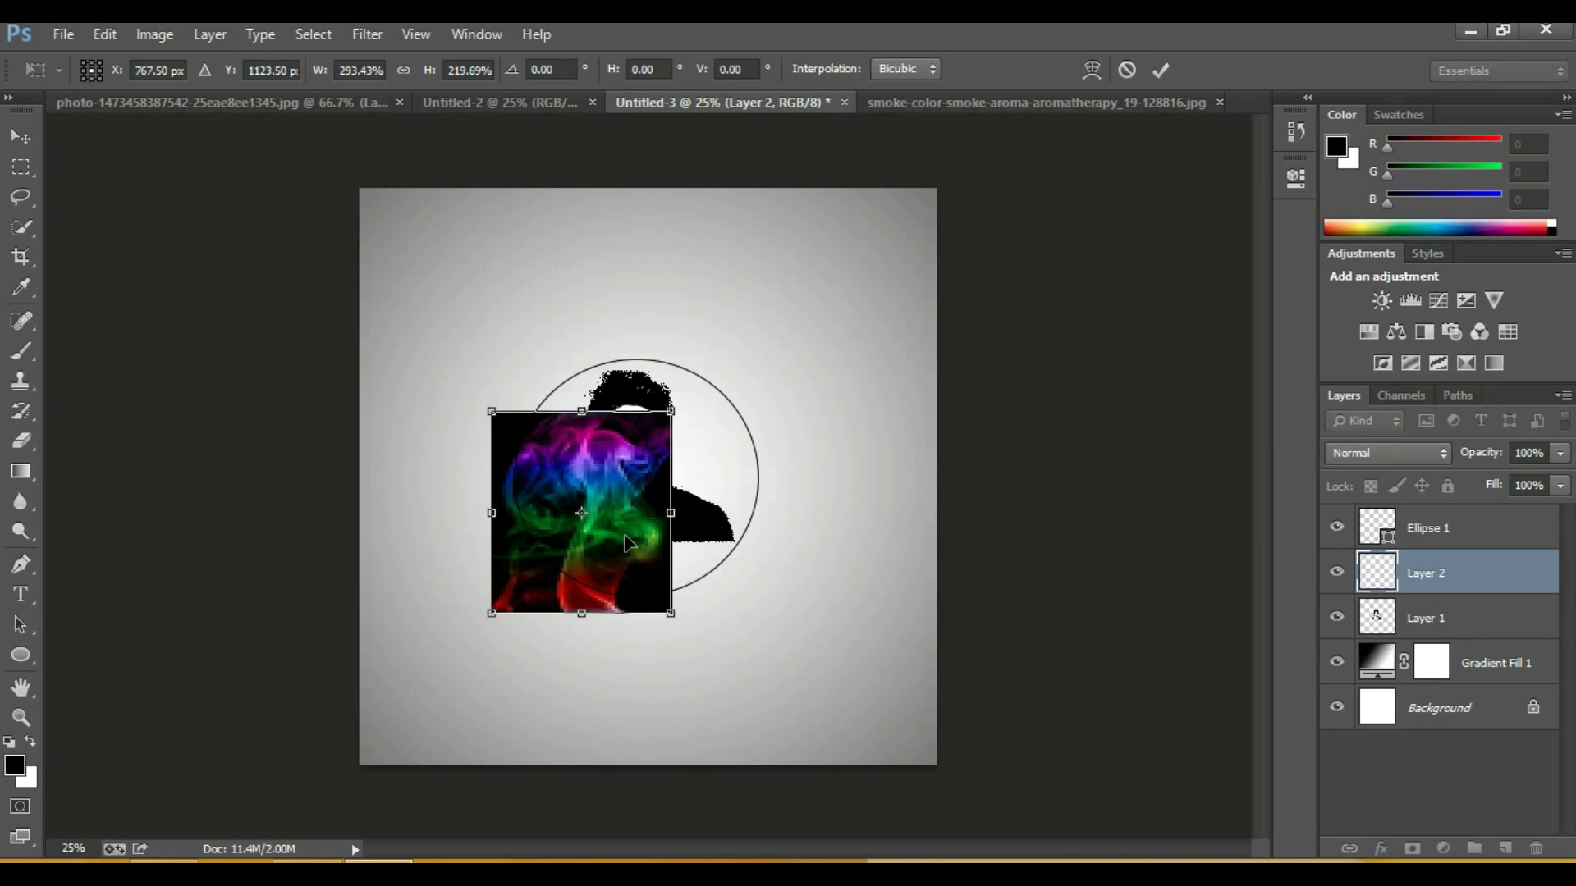
key(Return)
Step: Set Layer 2's blend mode to Screen and nudge the smoke slightly down
click(1395, 453)
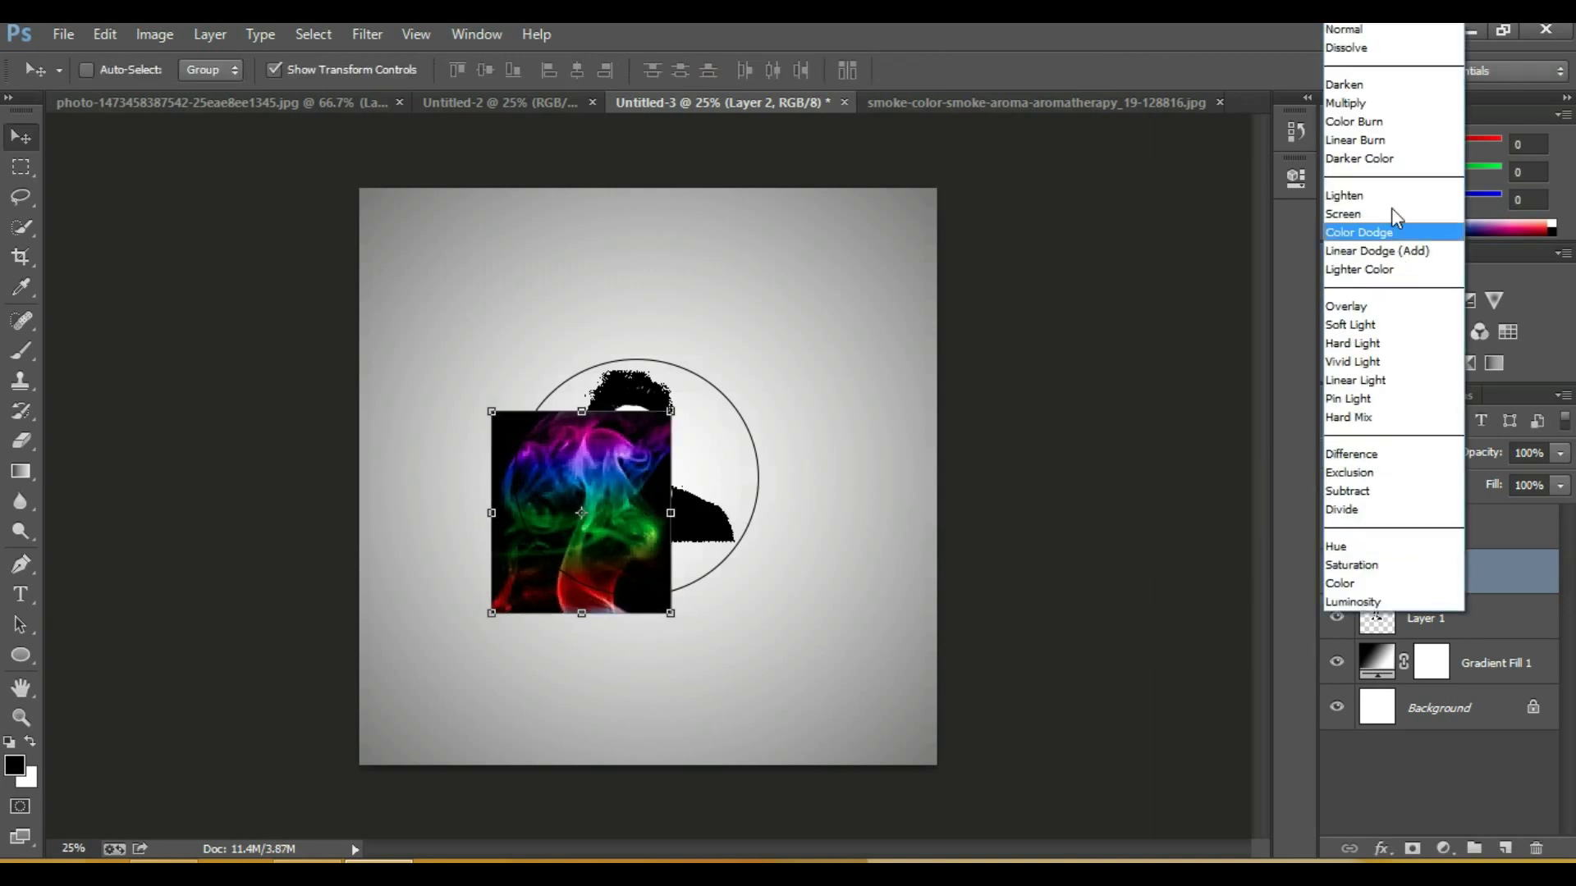
click(1360, 218)
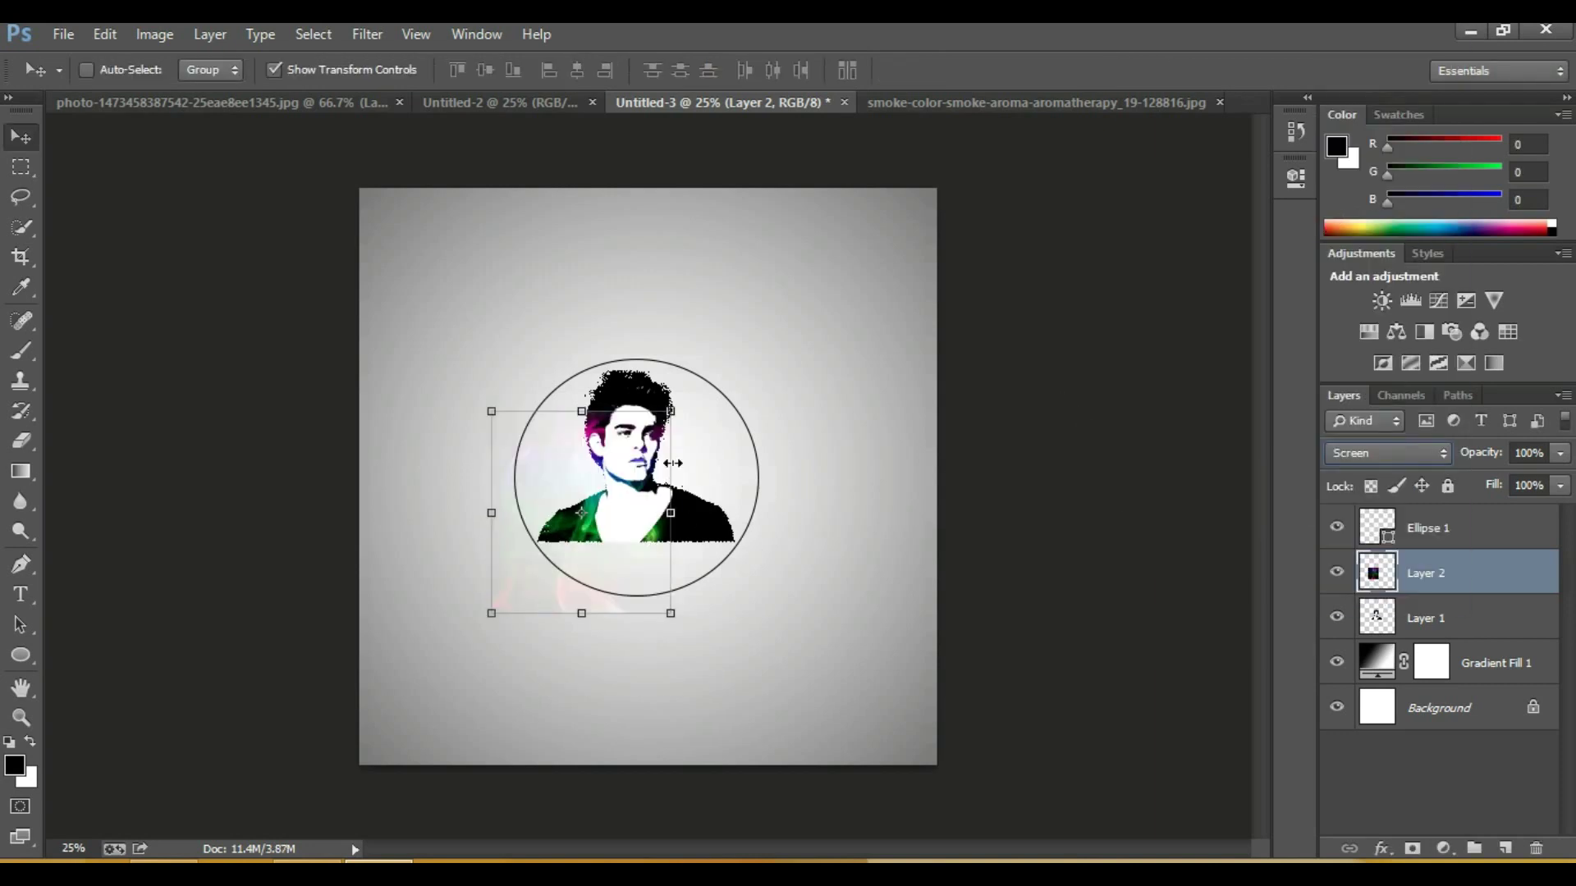
mouse_move(618, 545)
mouse_down()
mouse_move(585, 545)
mouse_move(612, 563)
mouse_move(618, 536)
mouse_up()
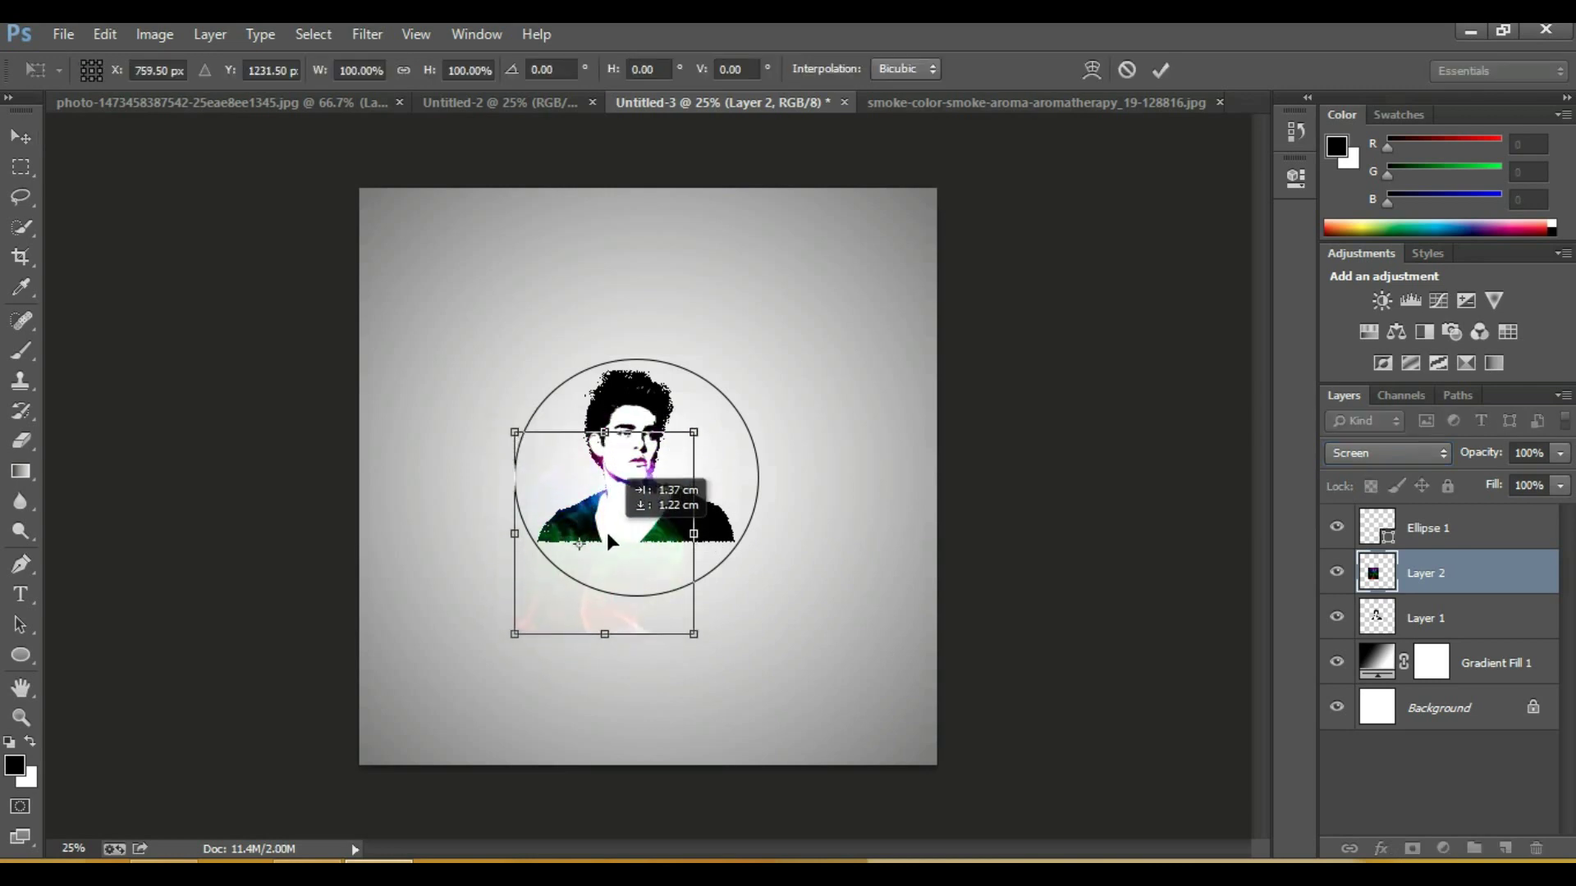
key(Return)
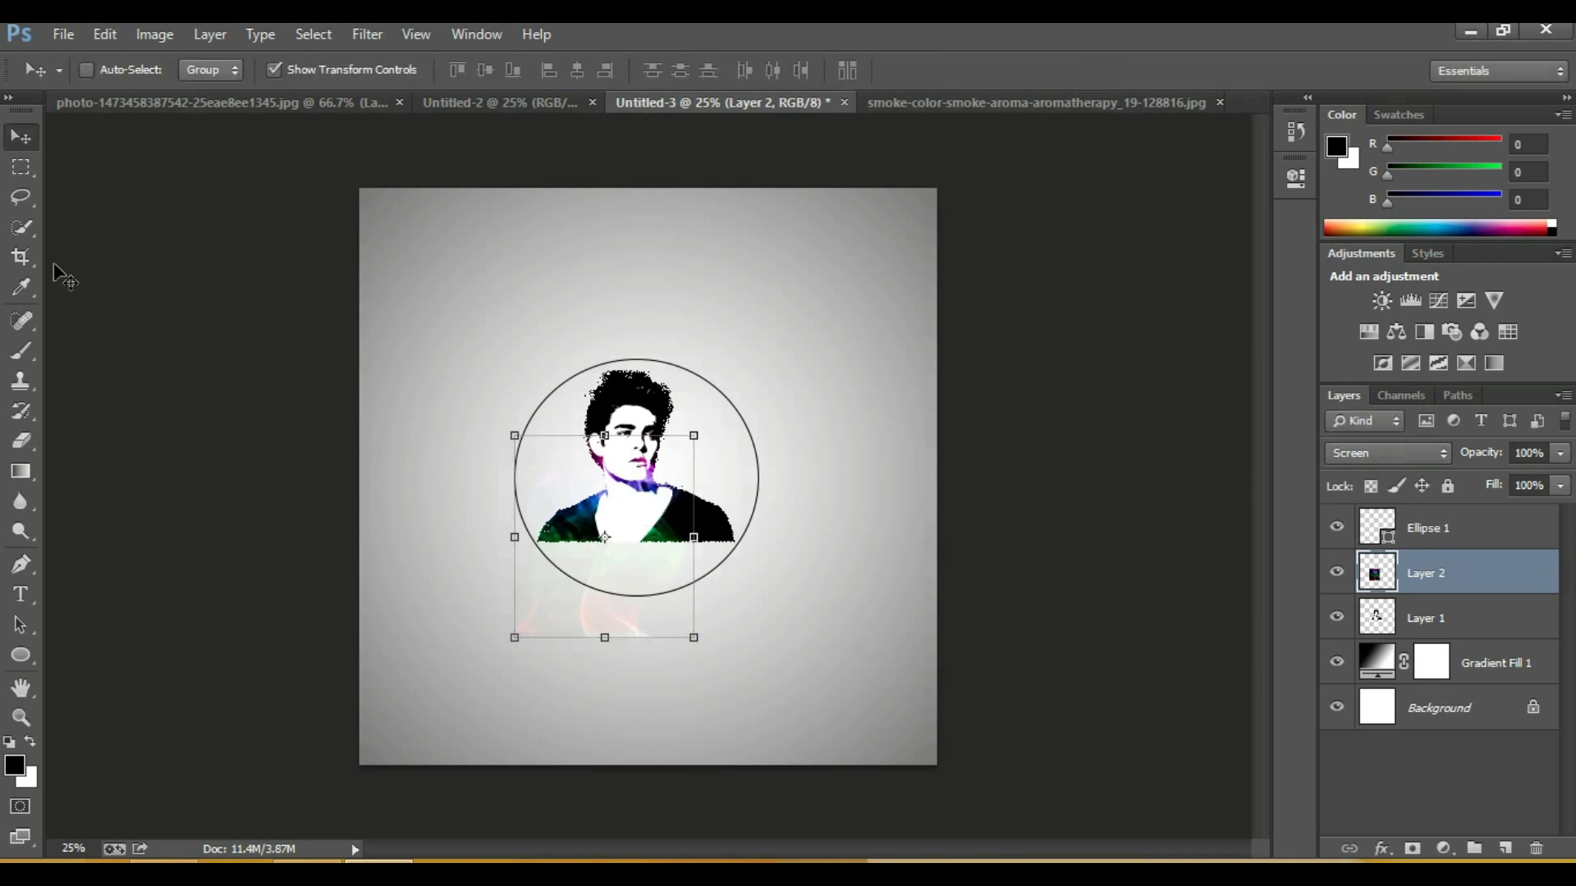
Step: Shrink the smoke to about 69% over the left shoulder, then open another image file
drag(581, 522, 596, 591)
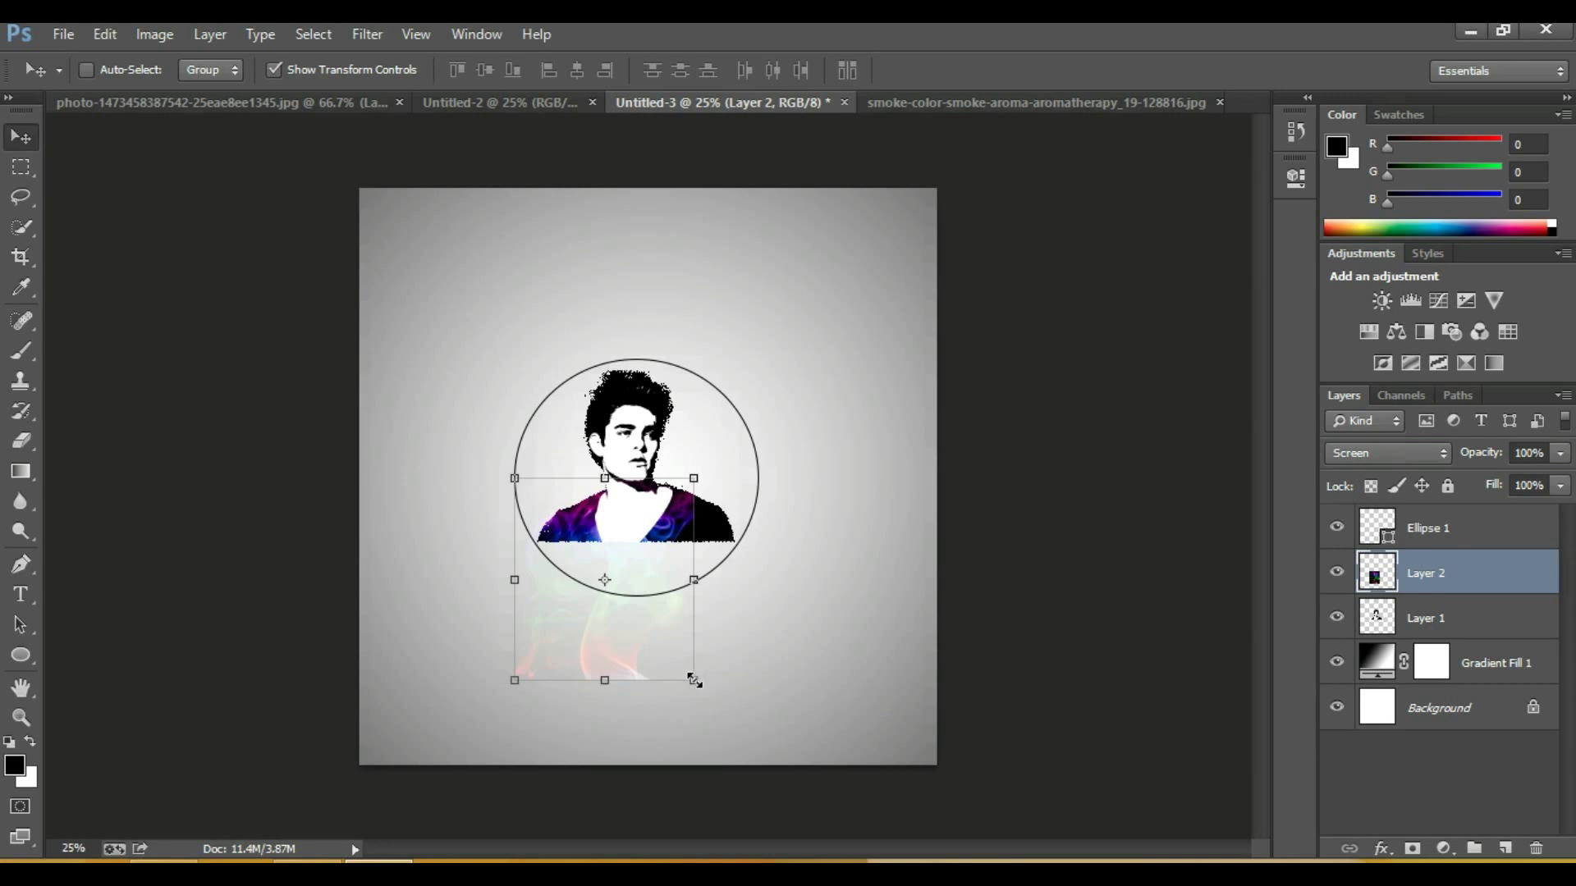
drag(693, 679, 638, 618)
mouse_move(614, 513)
mouse_down()
mouse_move(614, 493)
mouse_move(617, 518)
mouse_up()
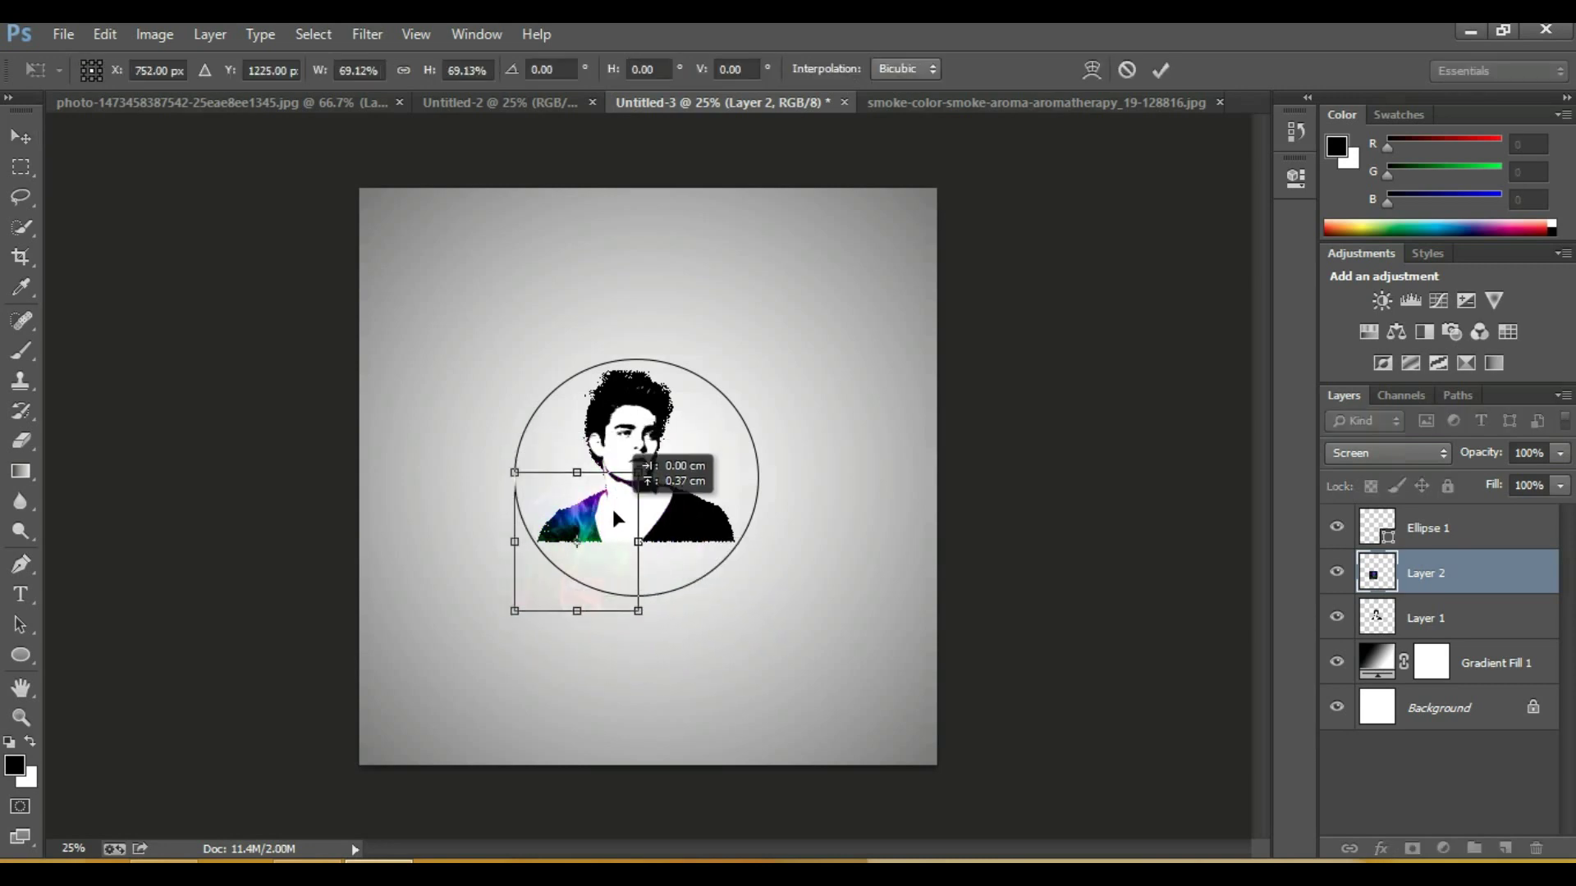
key(Return)
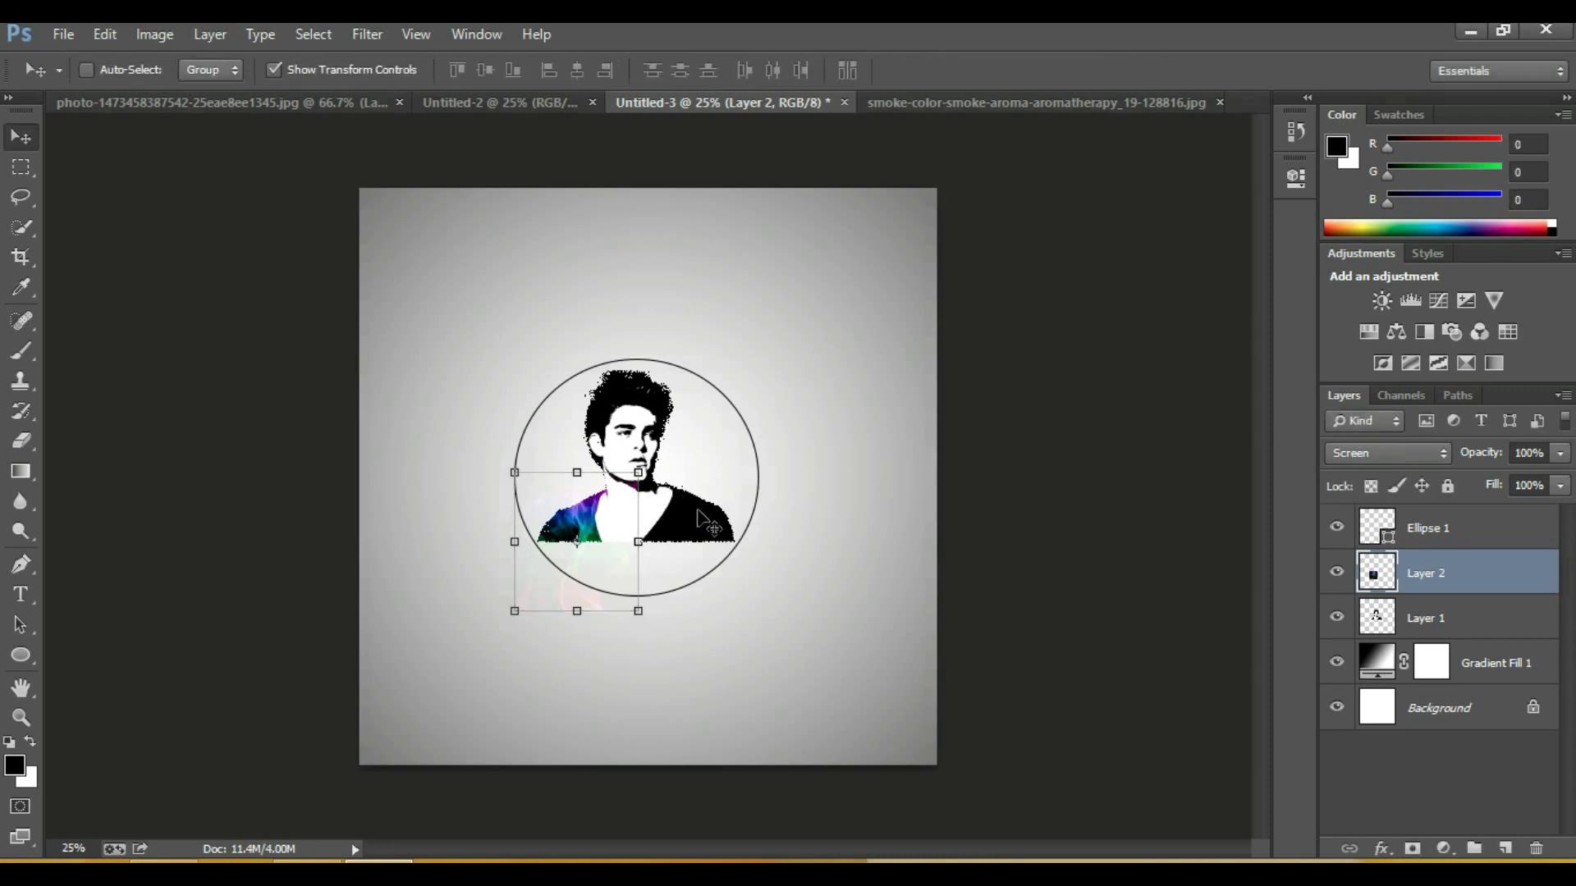
click(63, 34)
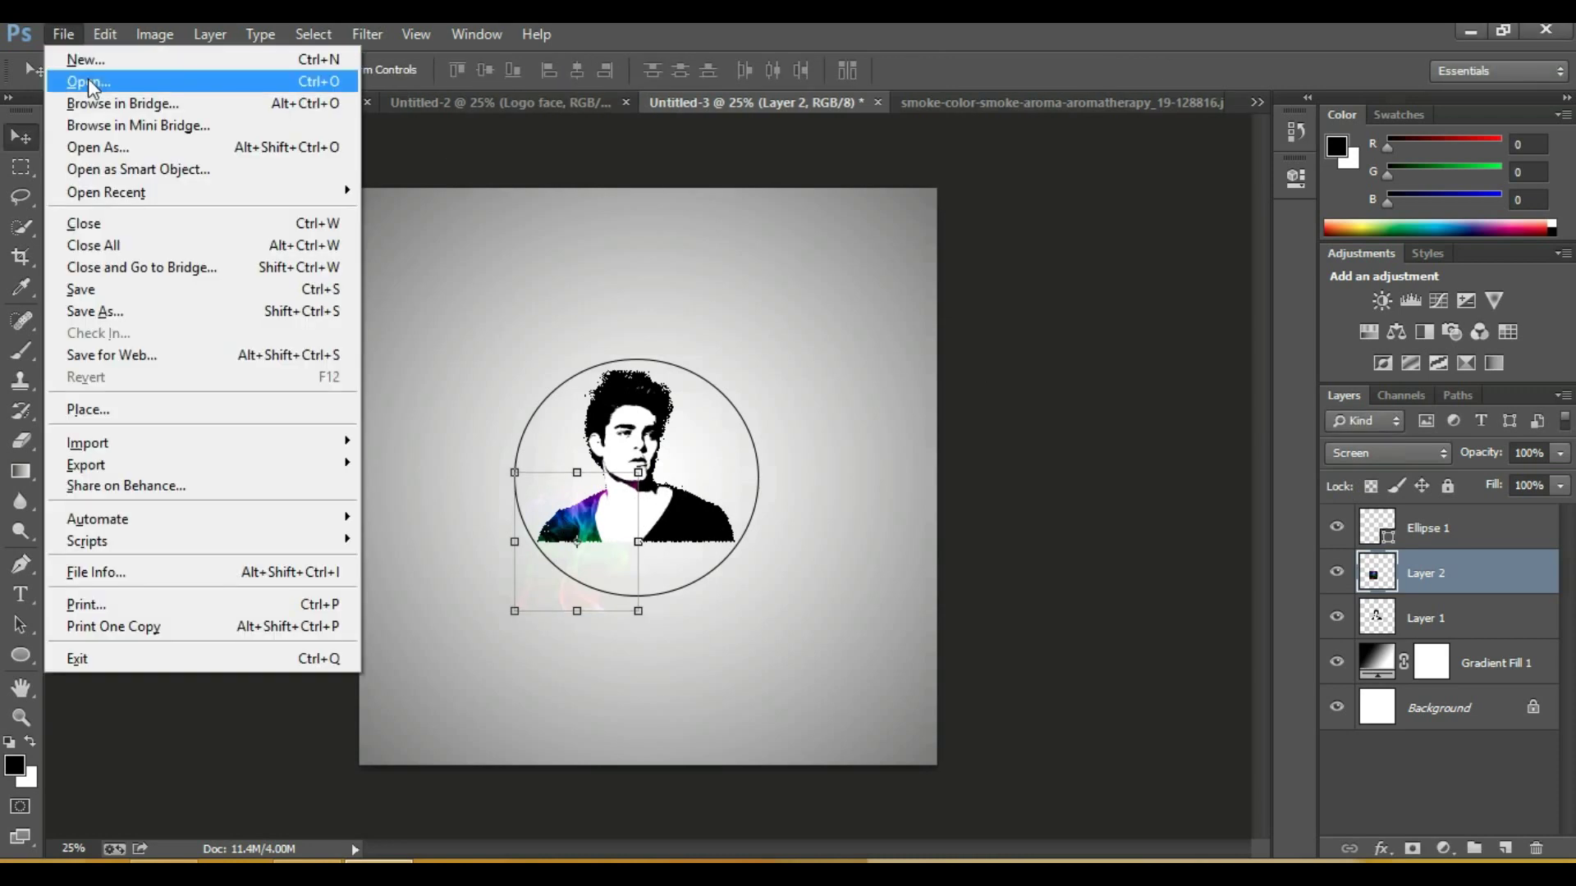
click(73, 79)
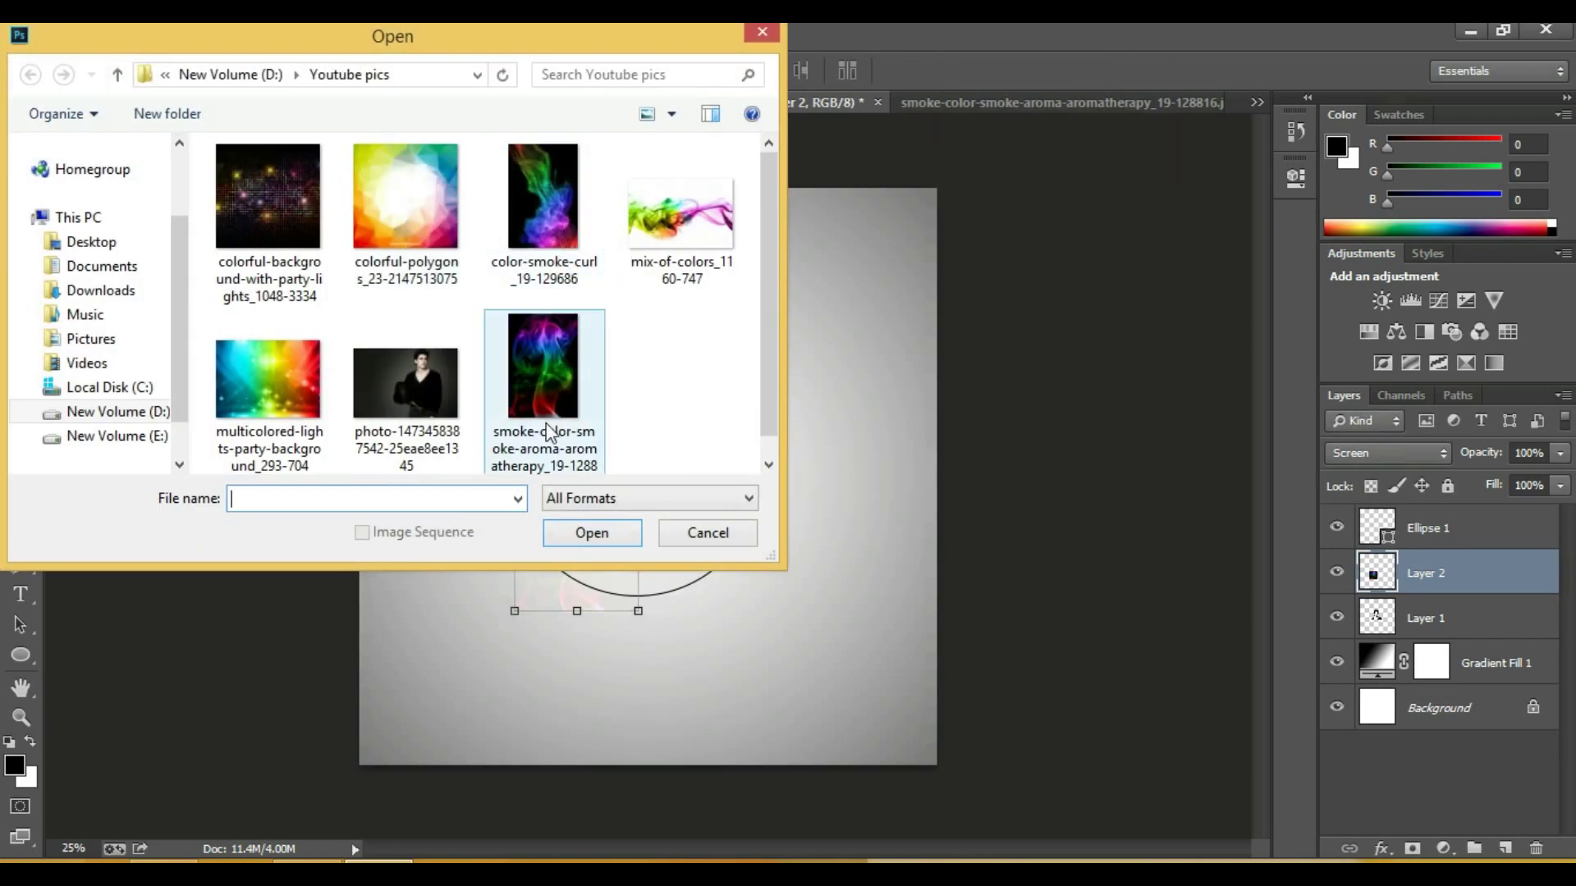
Step: Open the color-smoke-curl image and copy it into Untitled-3 as Layer 3
click(542, 414)
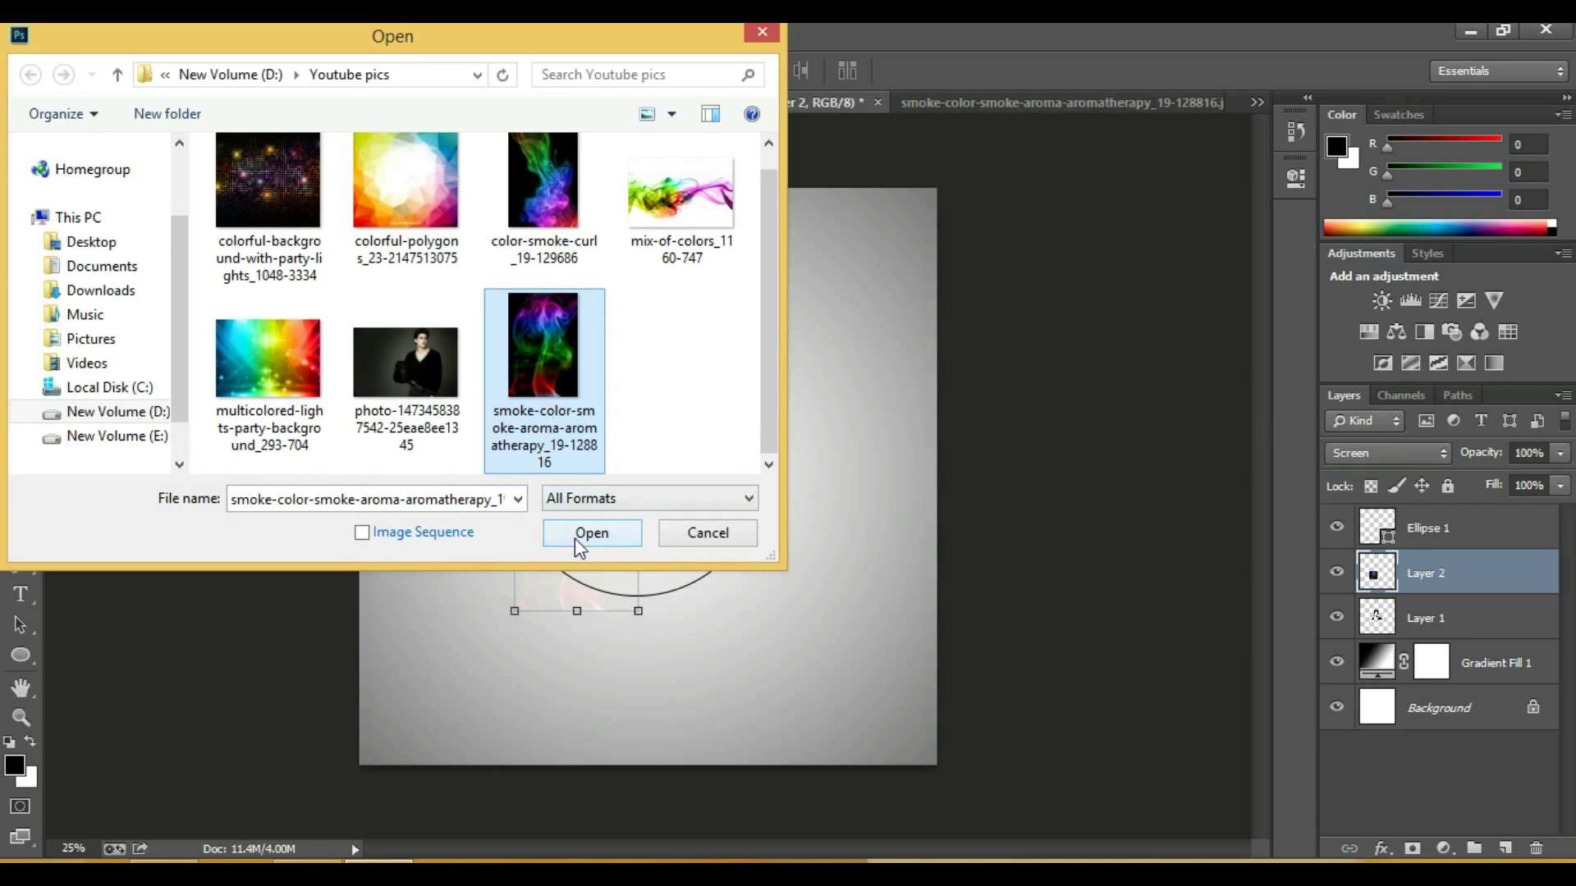
click(542, 185)
click(617, 534)
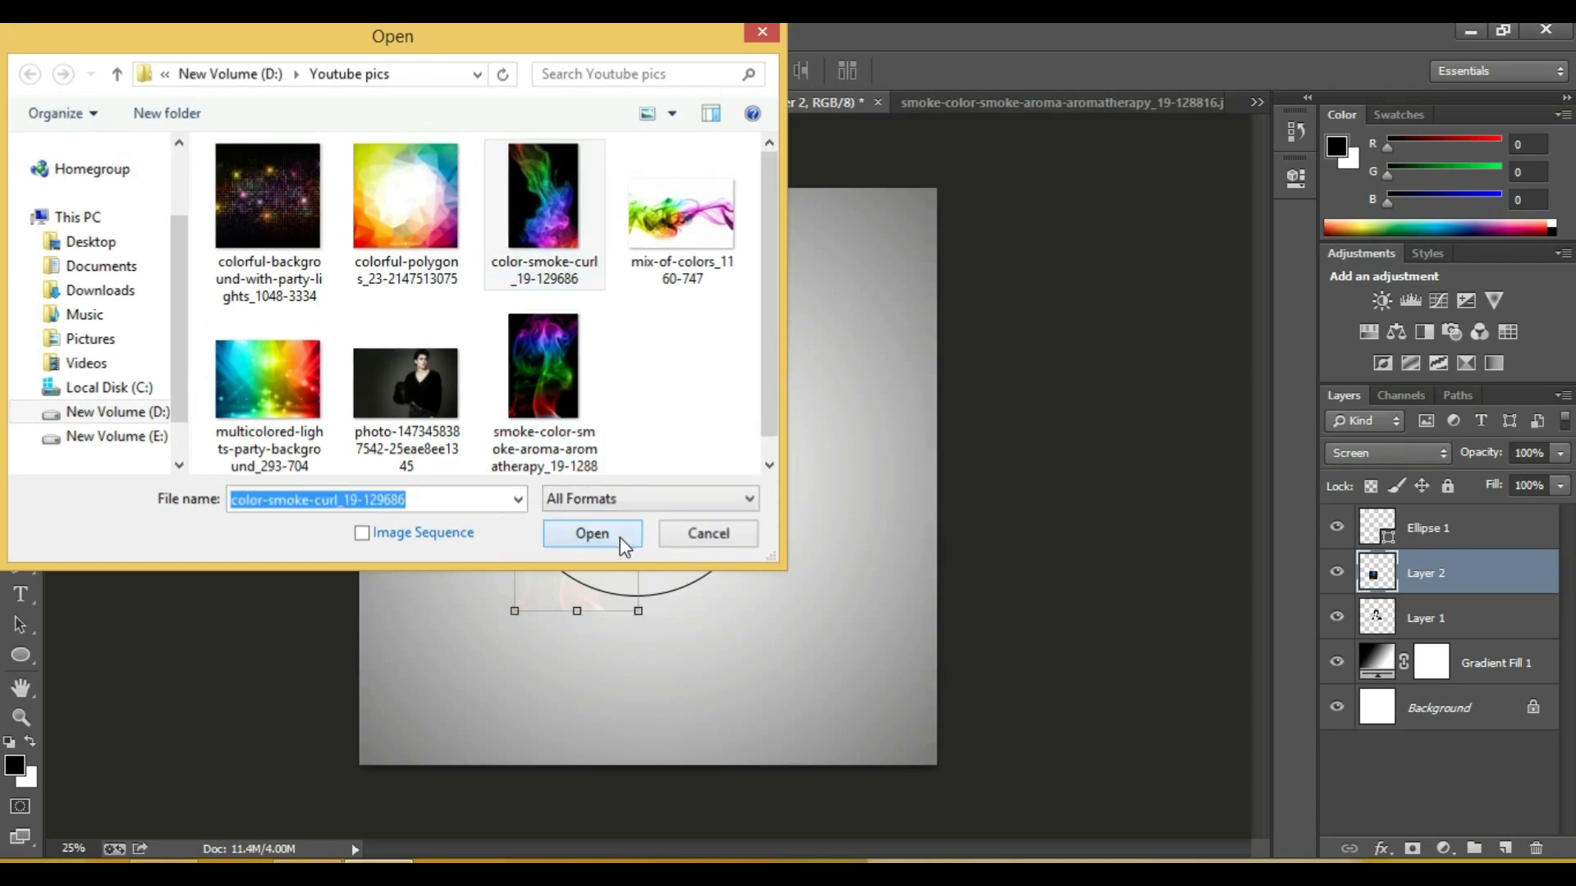
drag(681, 451, 450, 217)
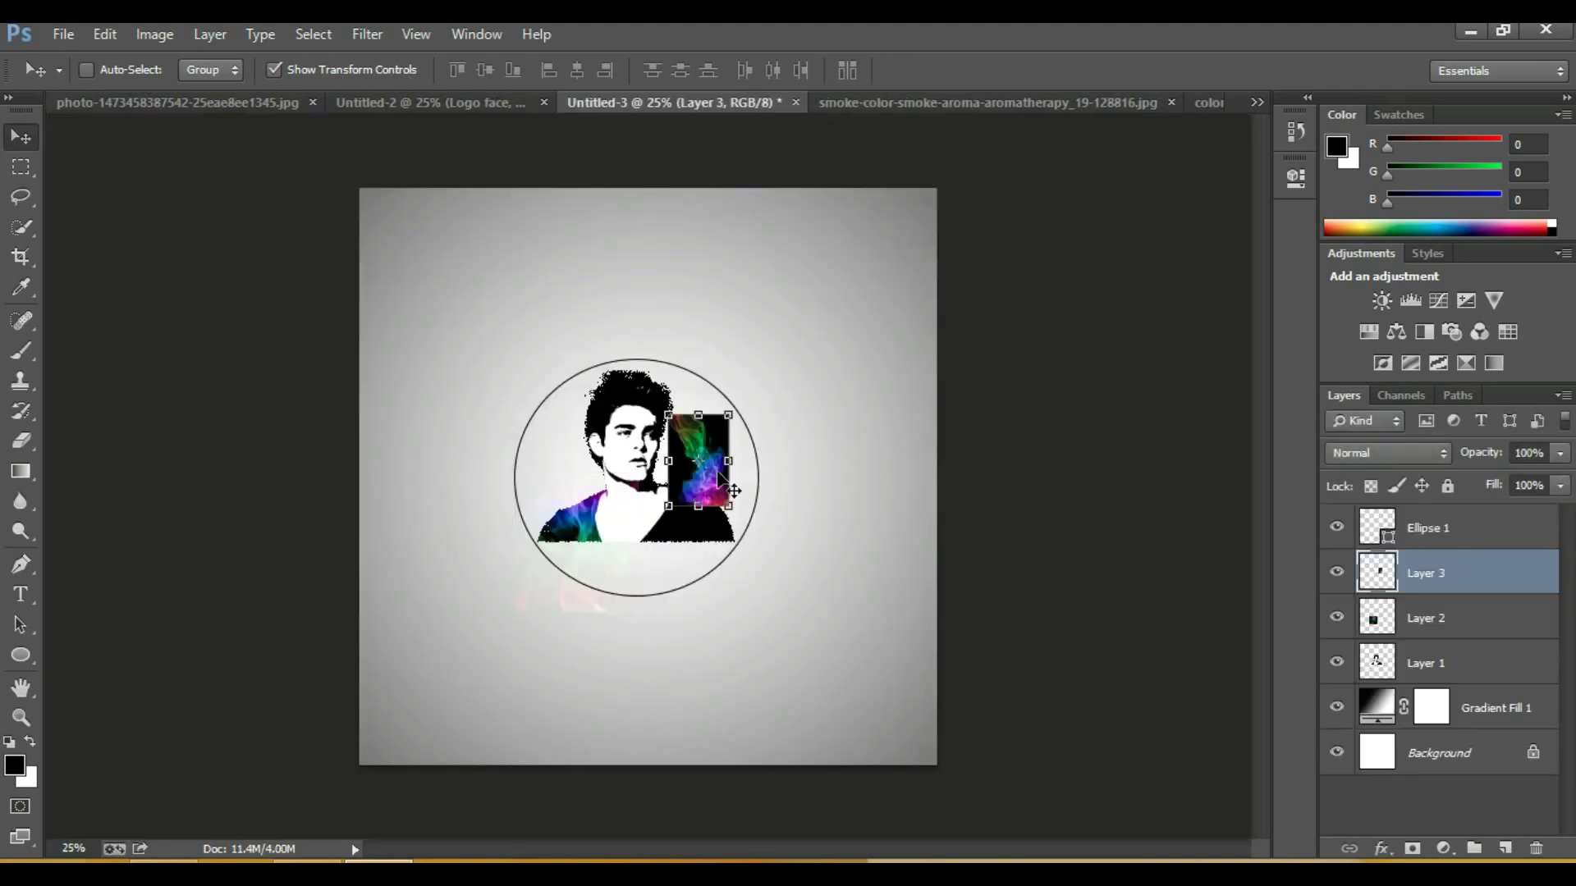
Step: Move and enlarge the curl smoke over the portrait's face and hair
key(ctrl+t)
drag(697, 443, 594, 390)
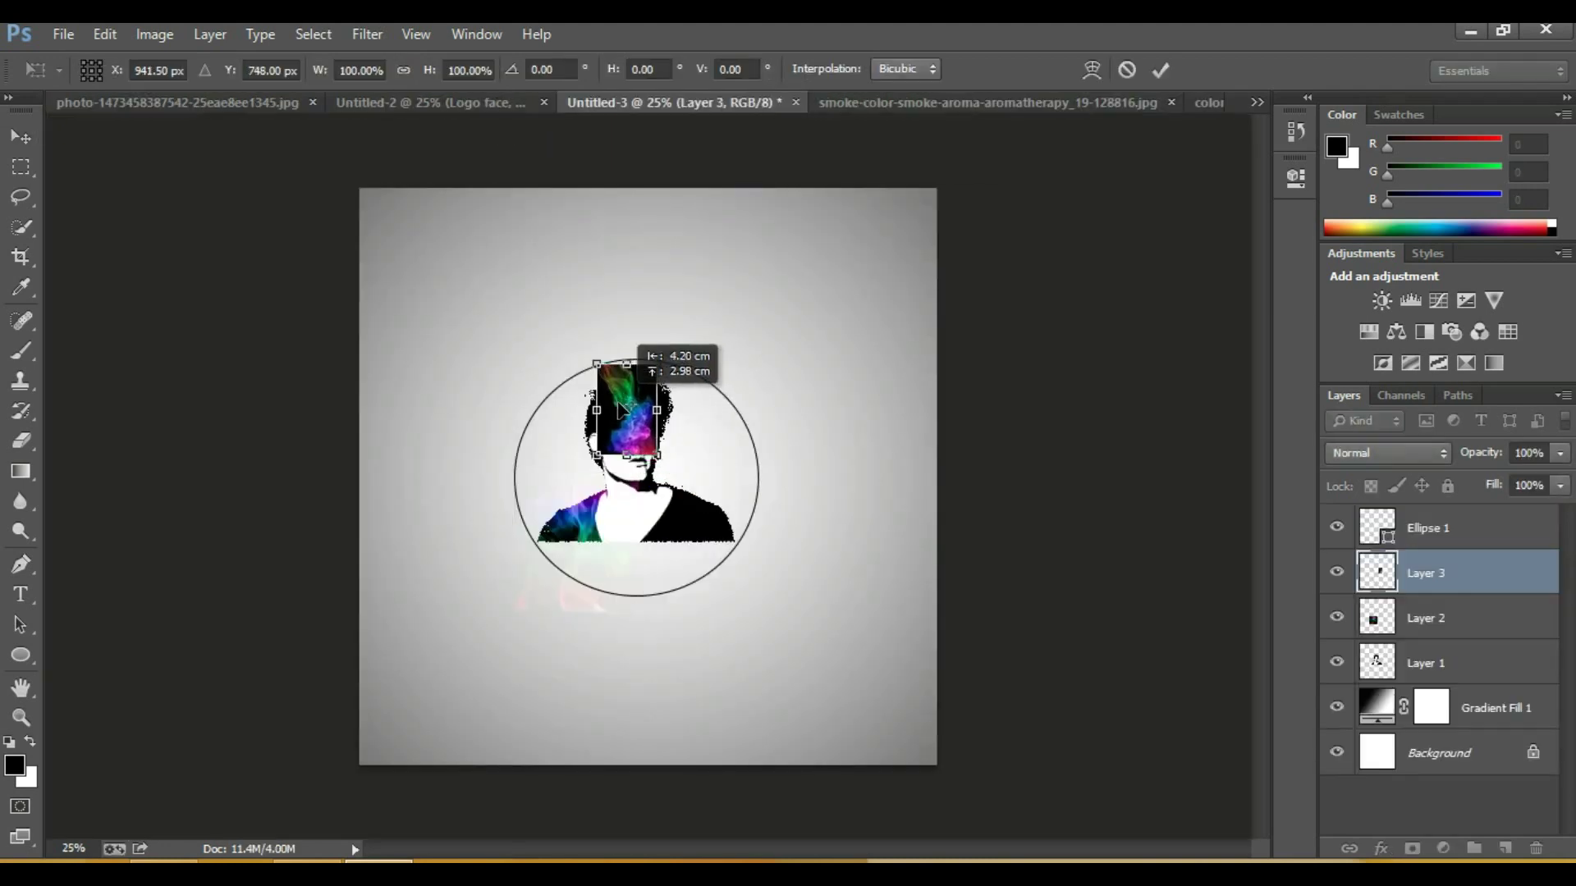
mouse_move(656, 463)
mouse_down()
mouse_move(741, 536)
mouse_move(698, 506)
mouse_up()
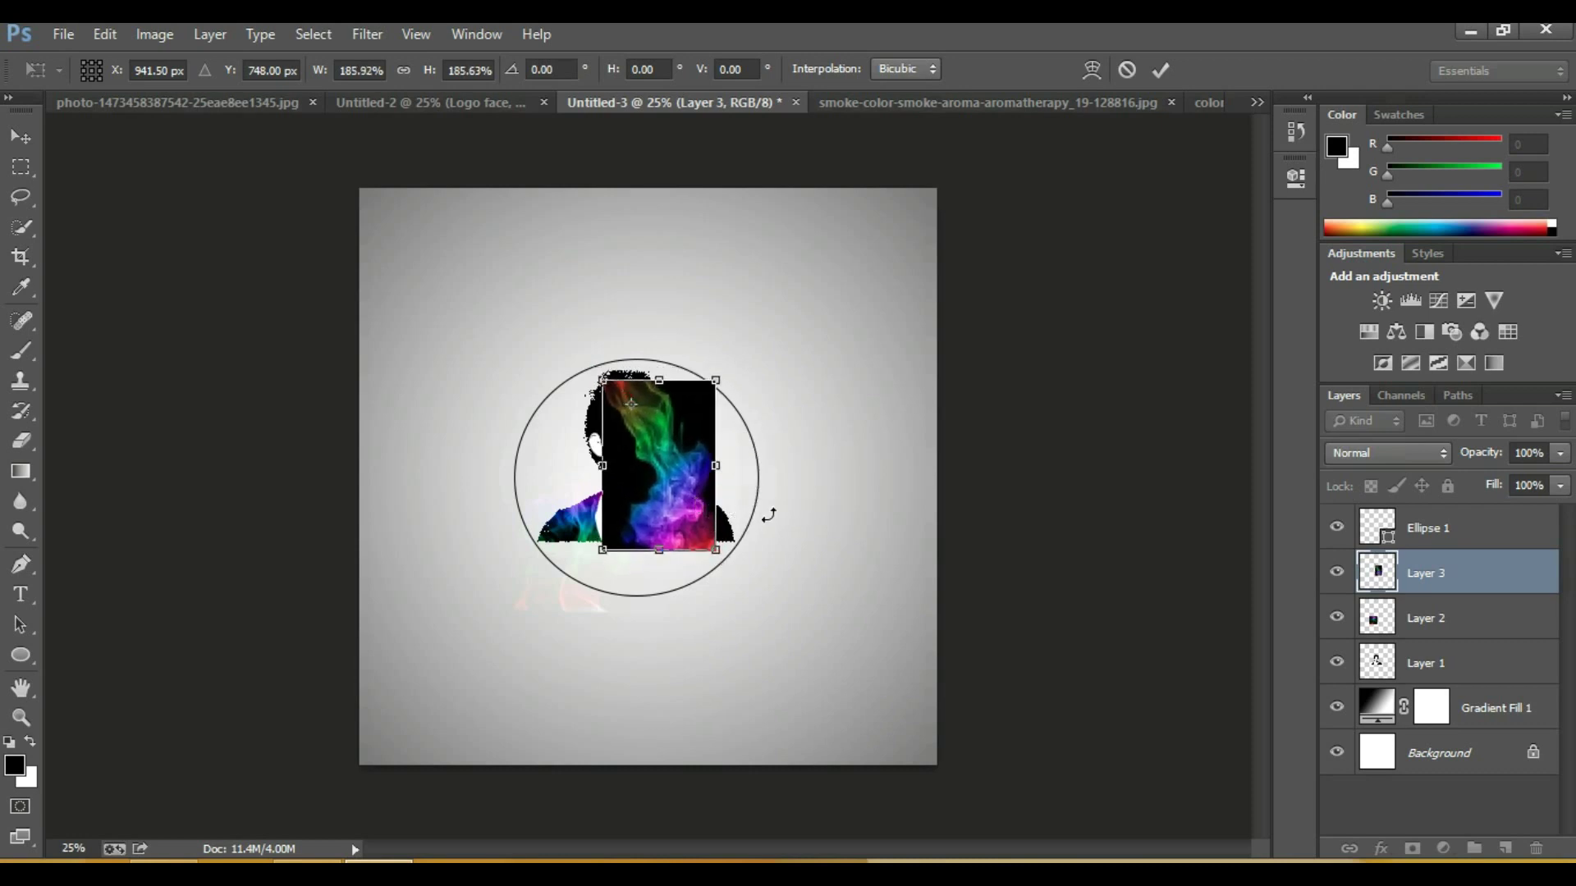
key(Return)
Step: Blend Layer 3 in Screen mode and rescale it to about 111% over the portrait
click(1355, 456)
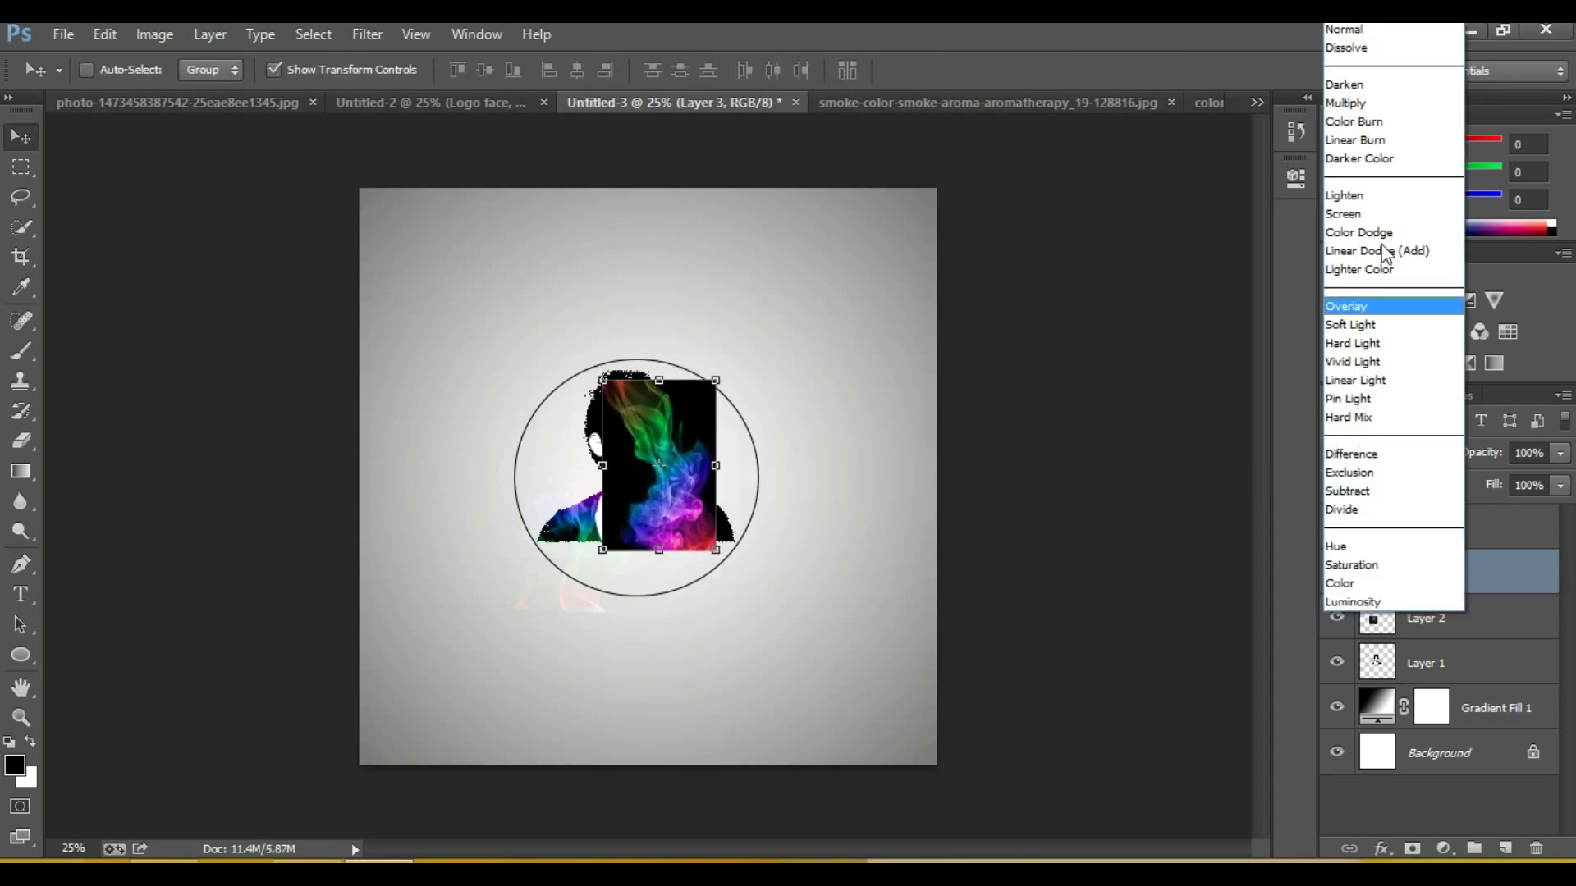
click(1362, 213)
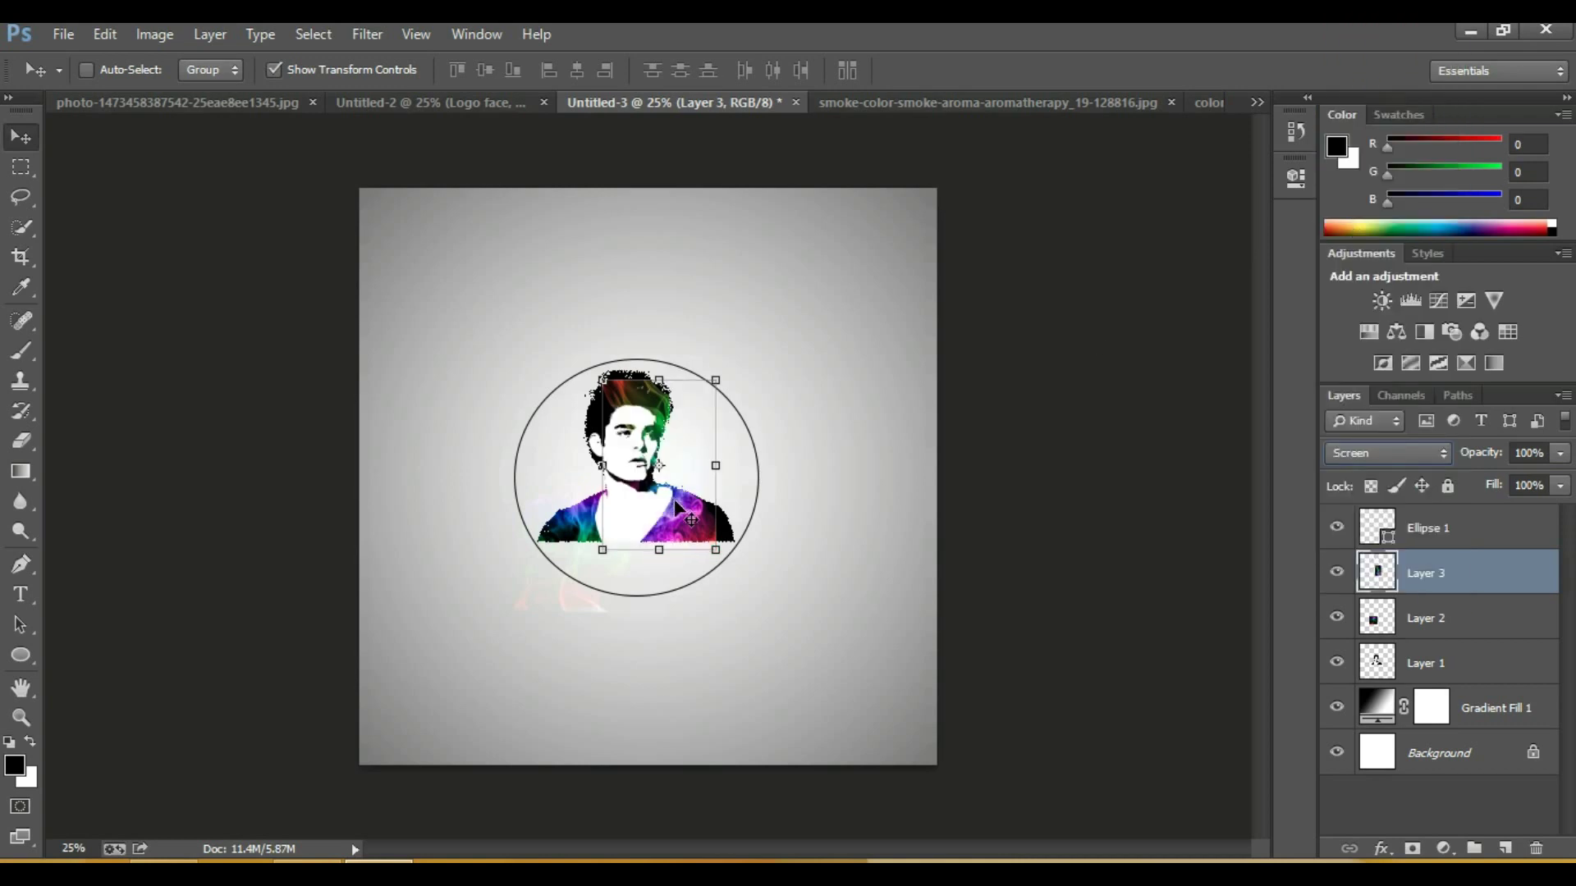
drag(675, 502, 694, 515)
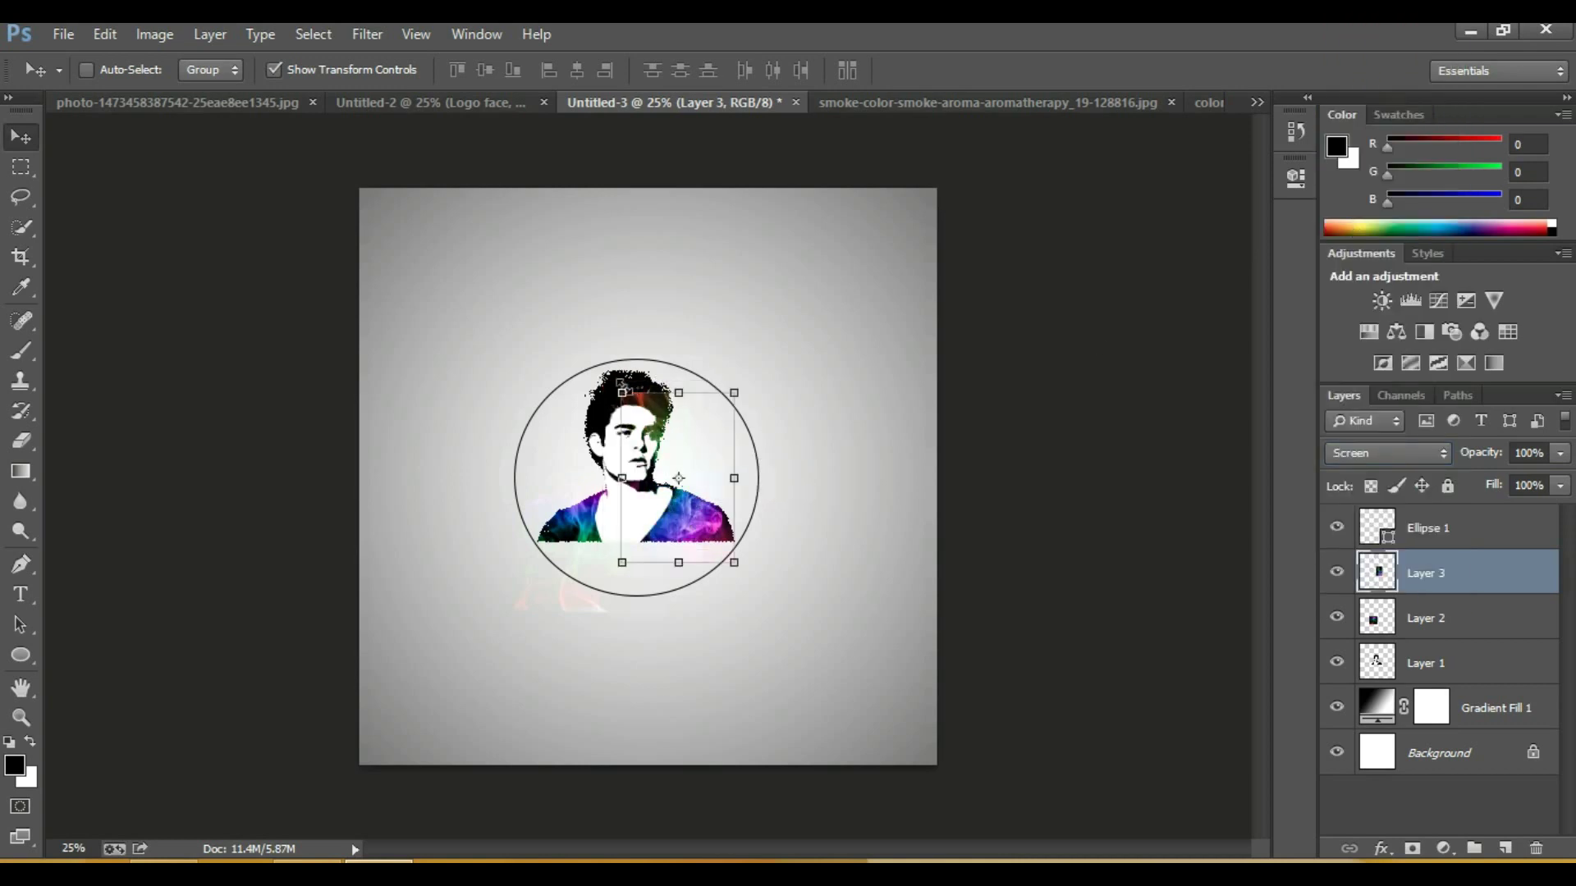
drag(622, 392, 609, 371)
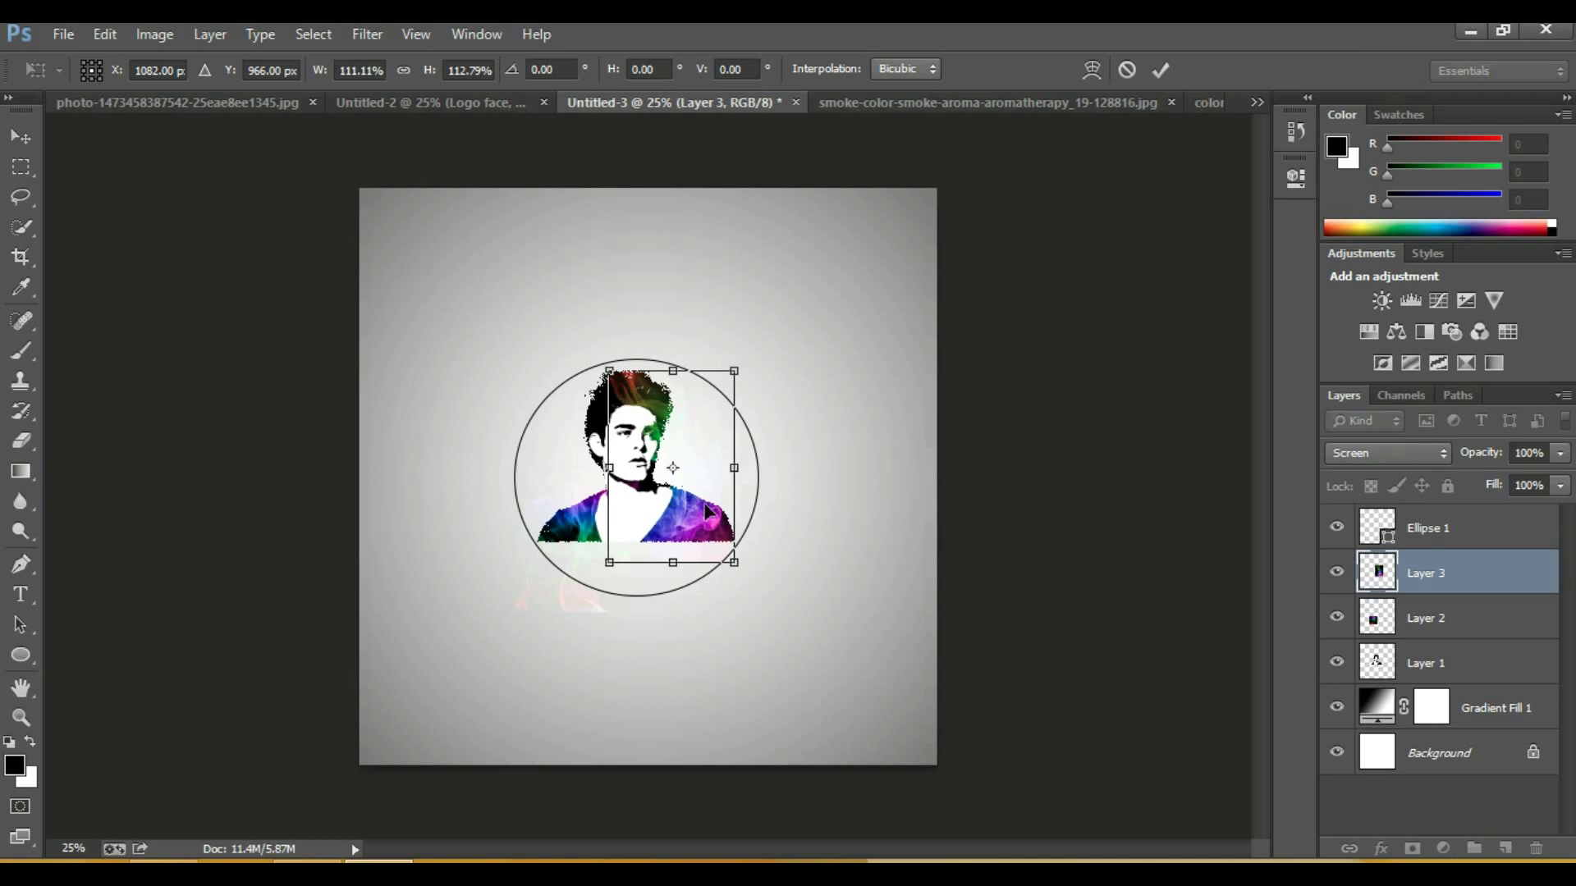
drag(706, 508, 695, 525)
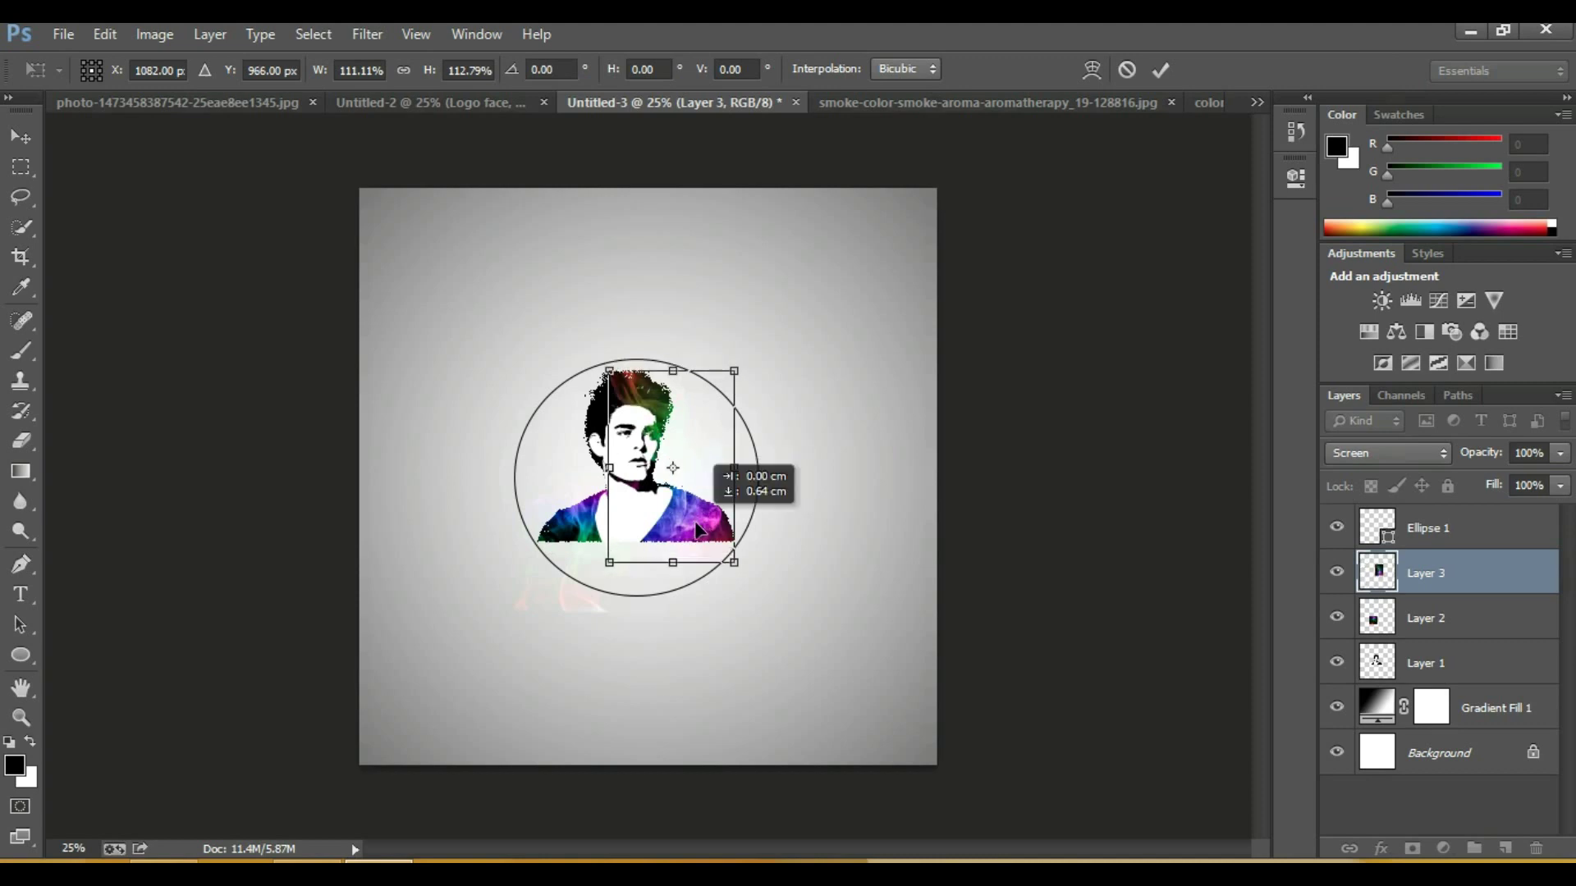
key(Return)
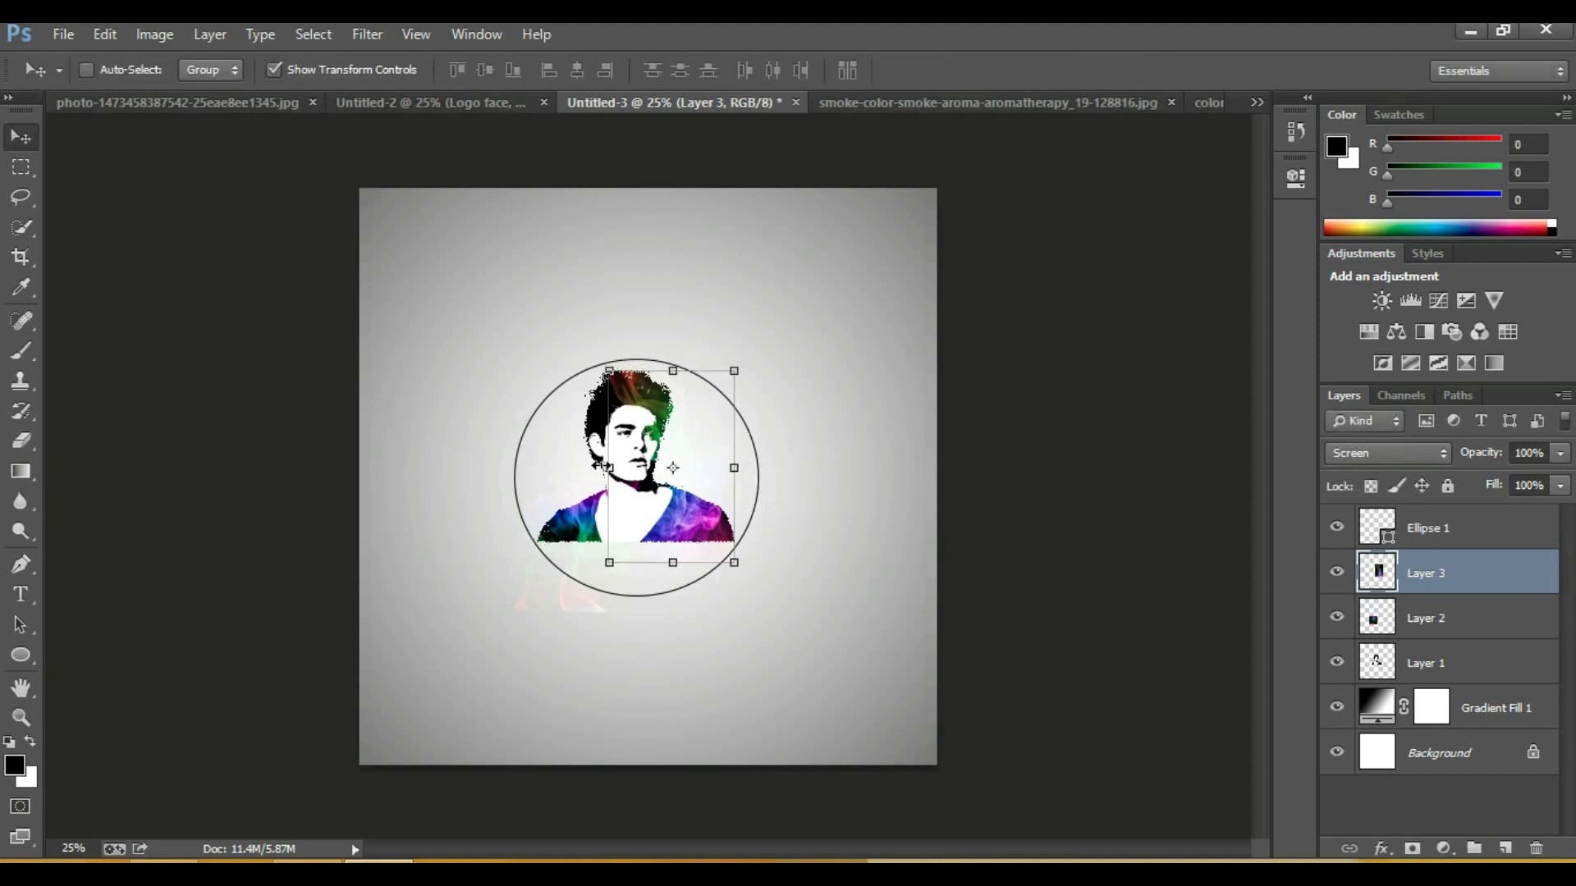
click(22, 351)
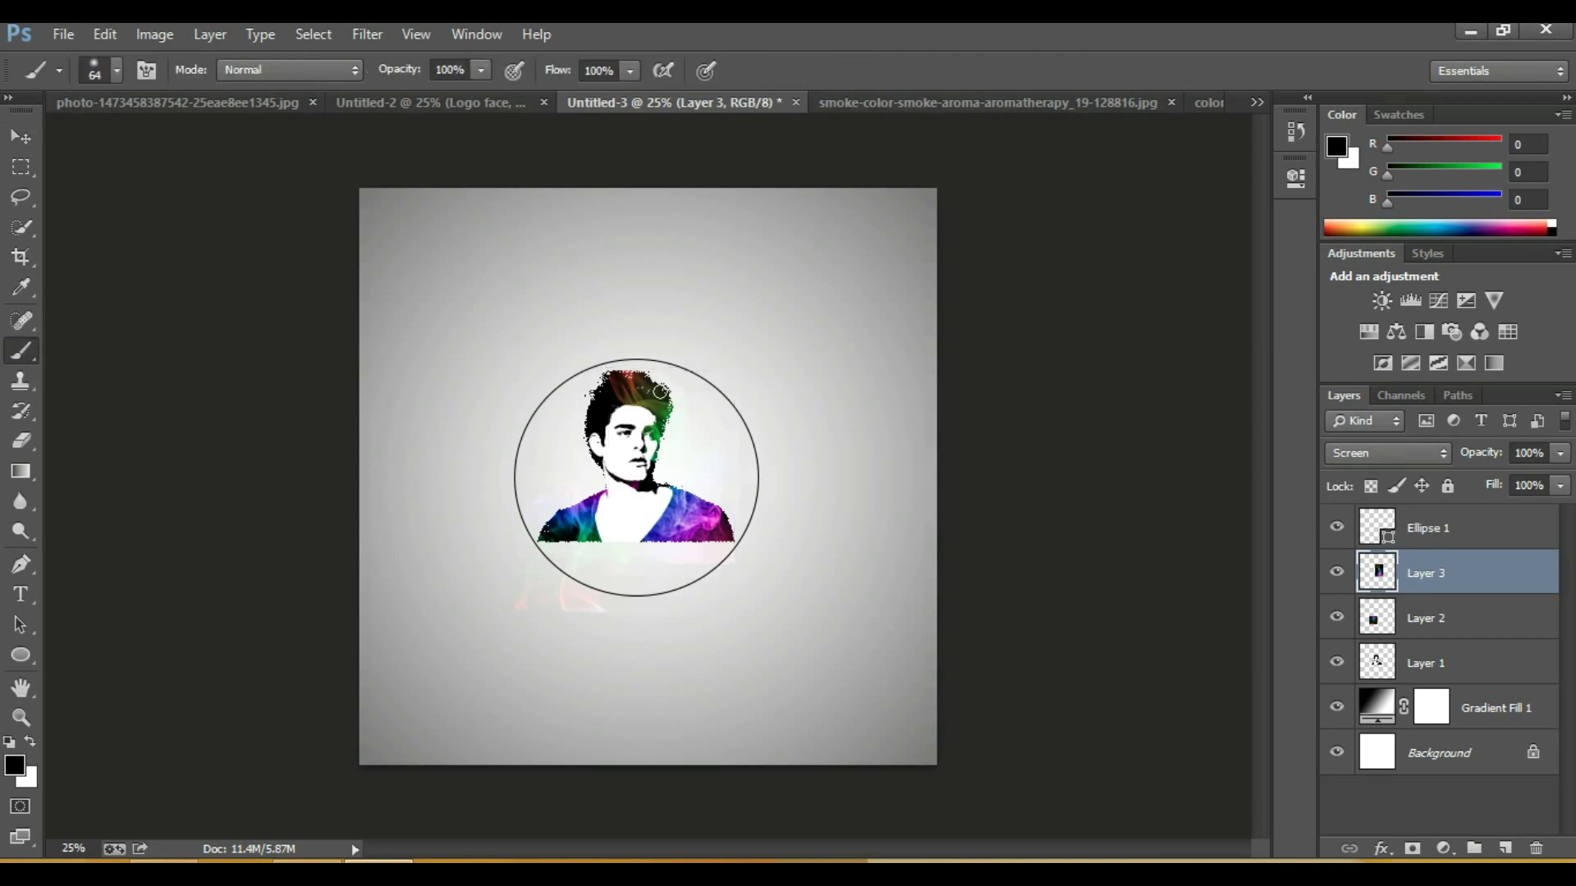
Step: Group Layer 3 and Layer 2 into Group 1 and add a layer mask
click(1451, 534)
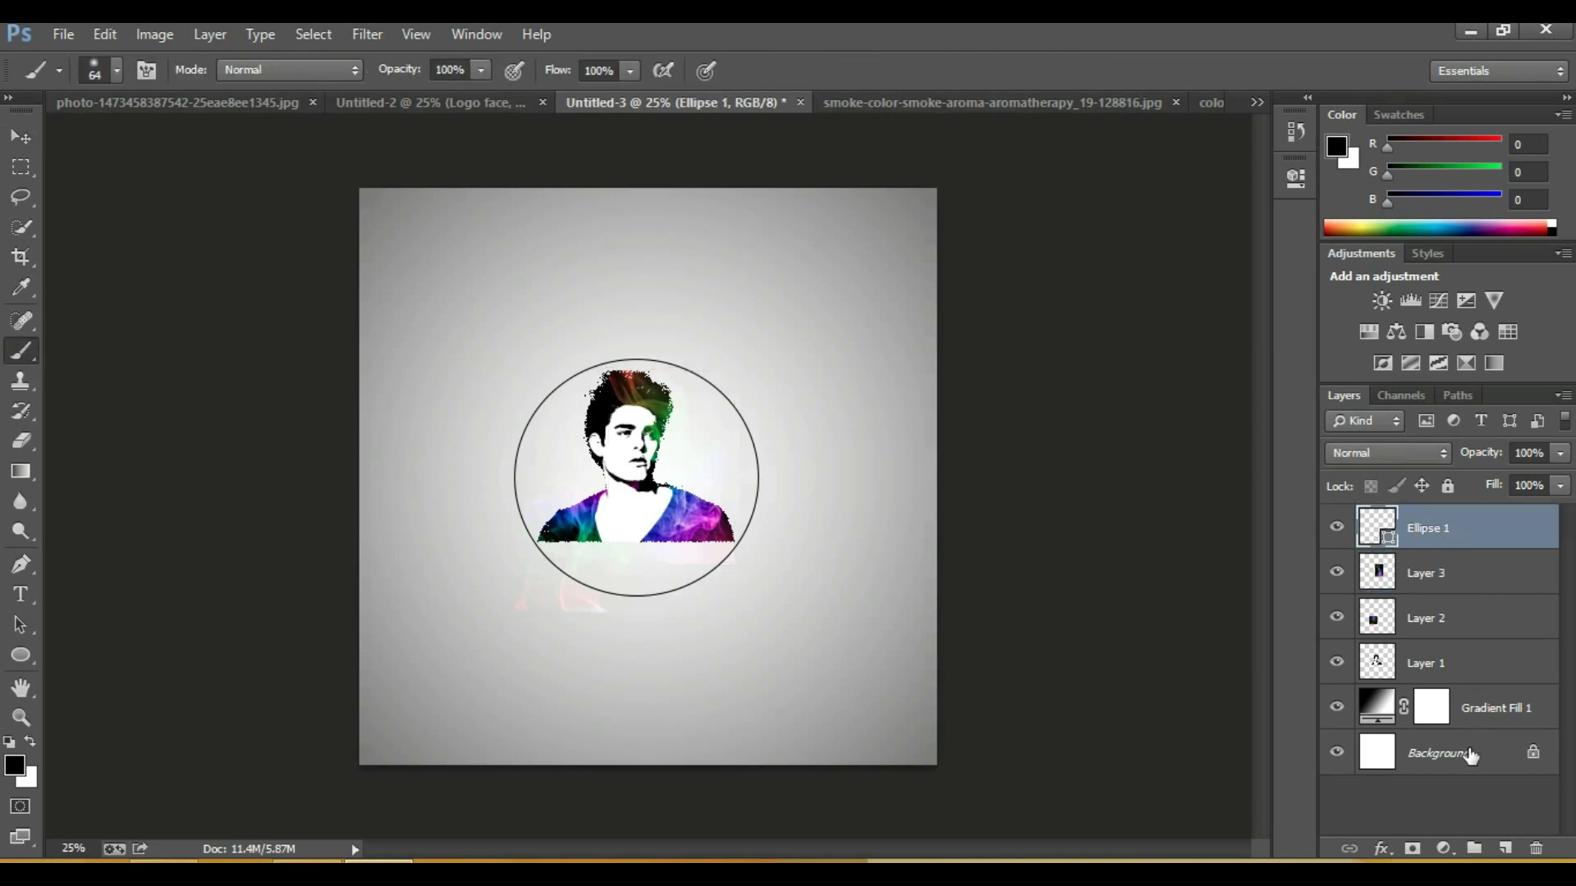
click(1458, 588)
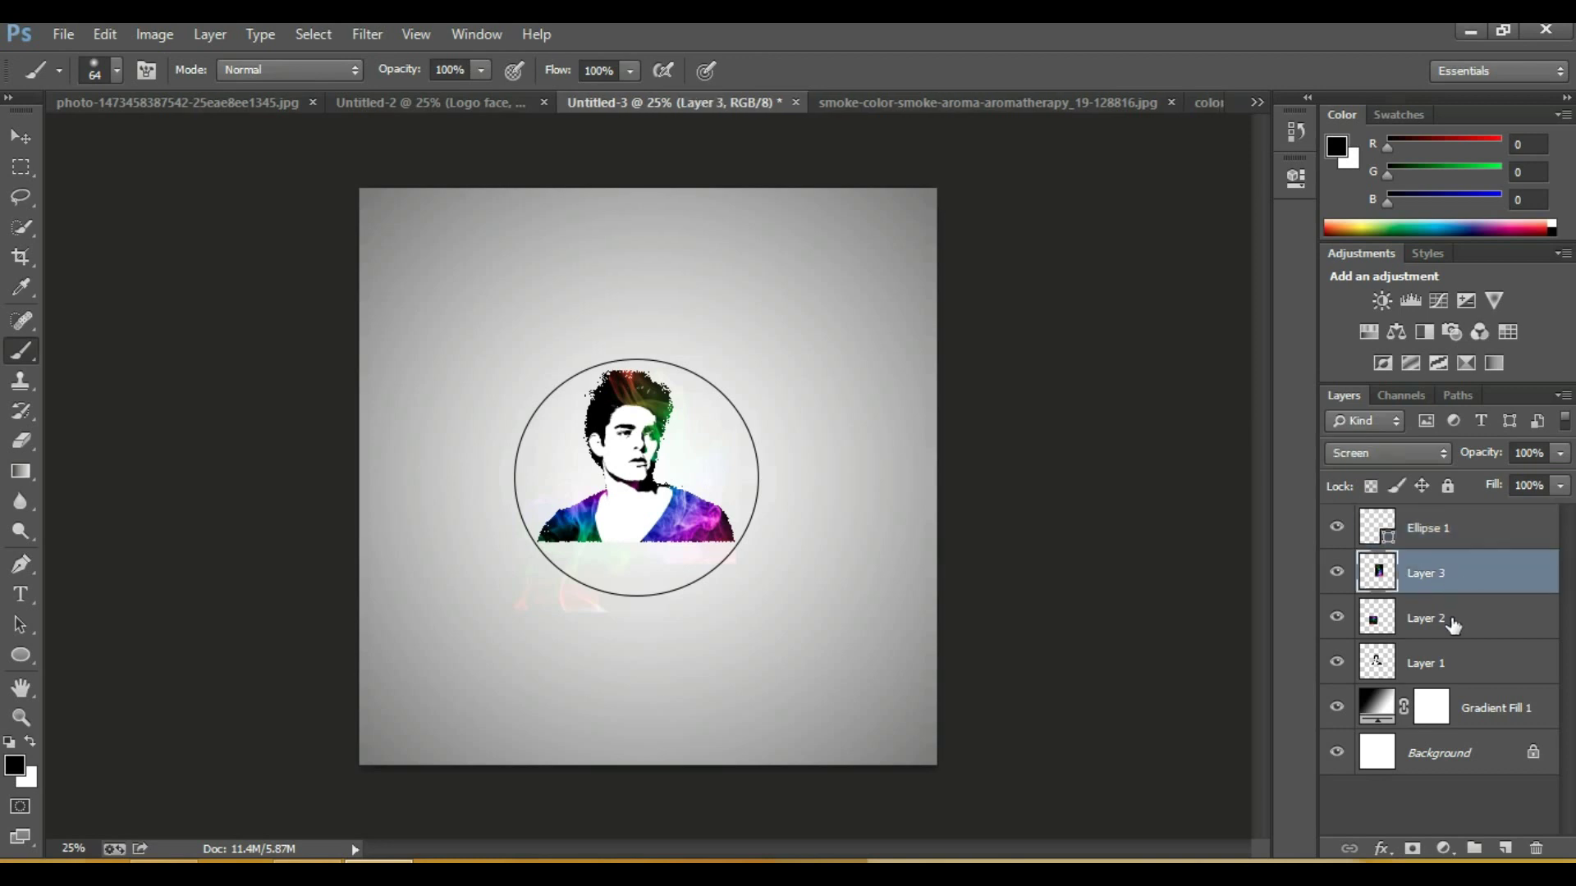
shift+click(1454, 626)
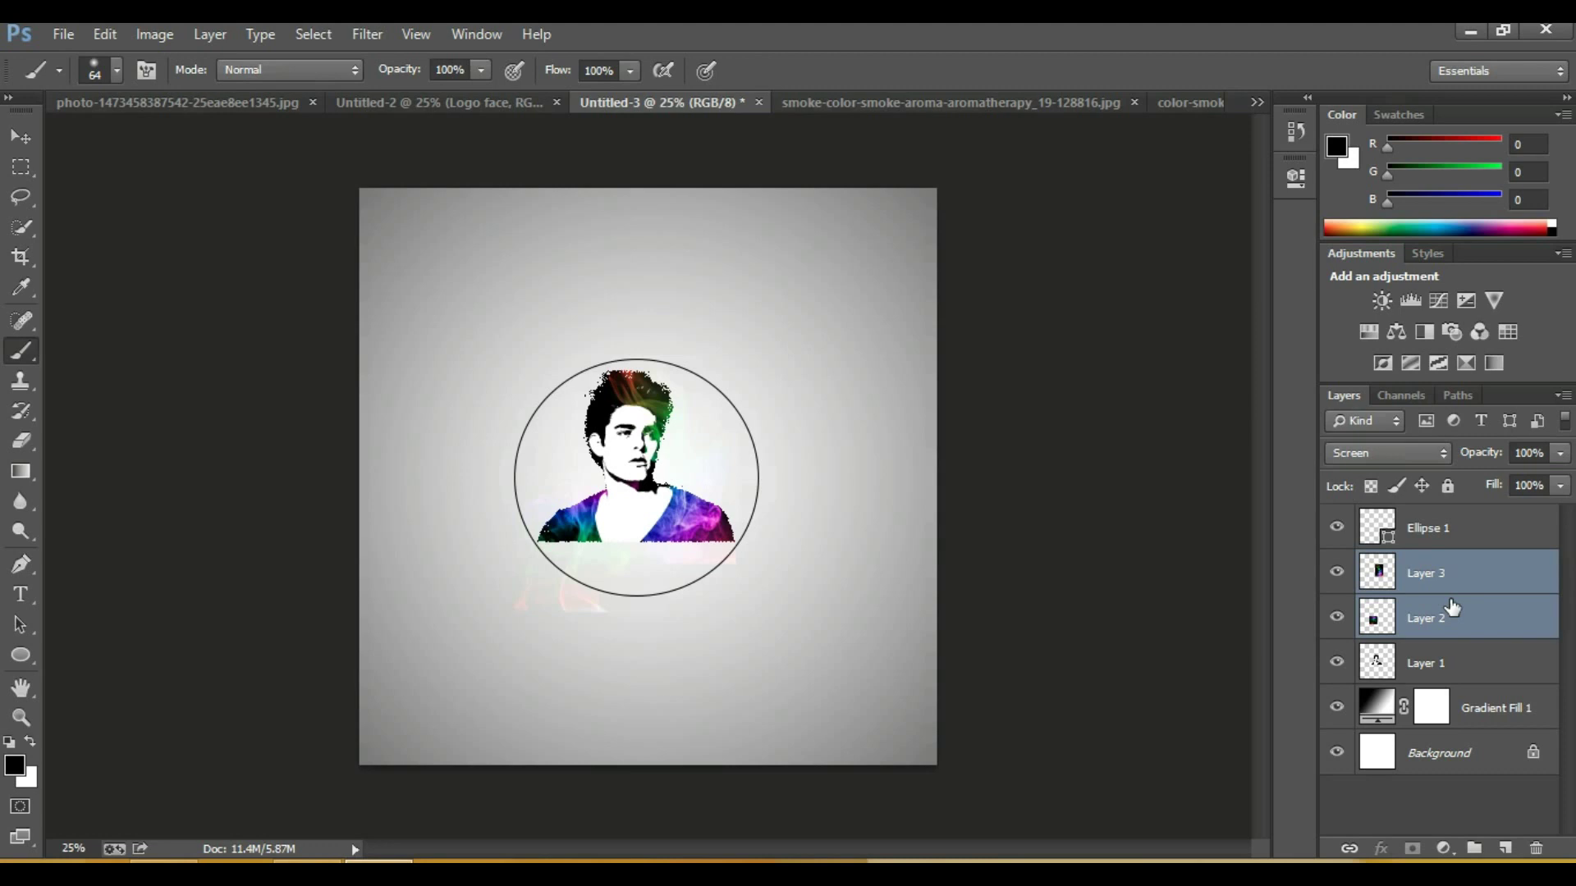
key(ctrl+g)
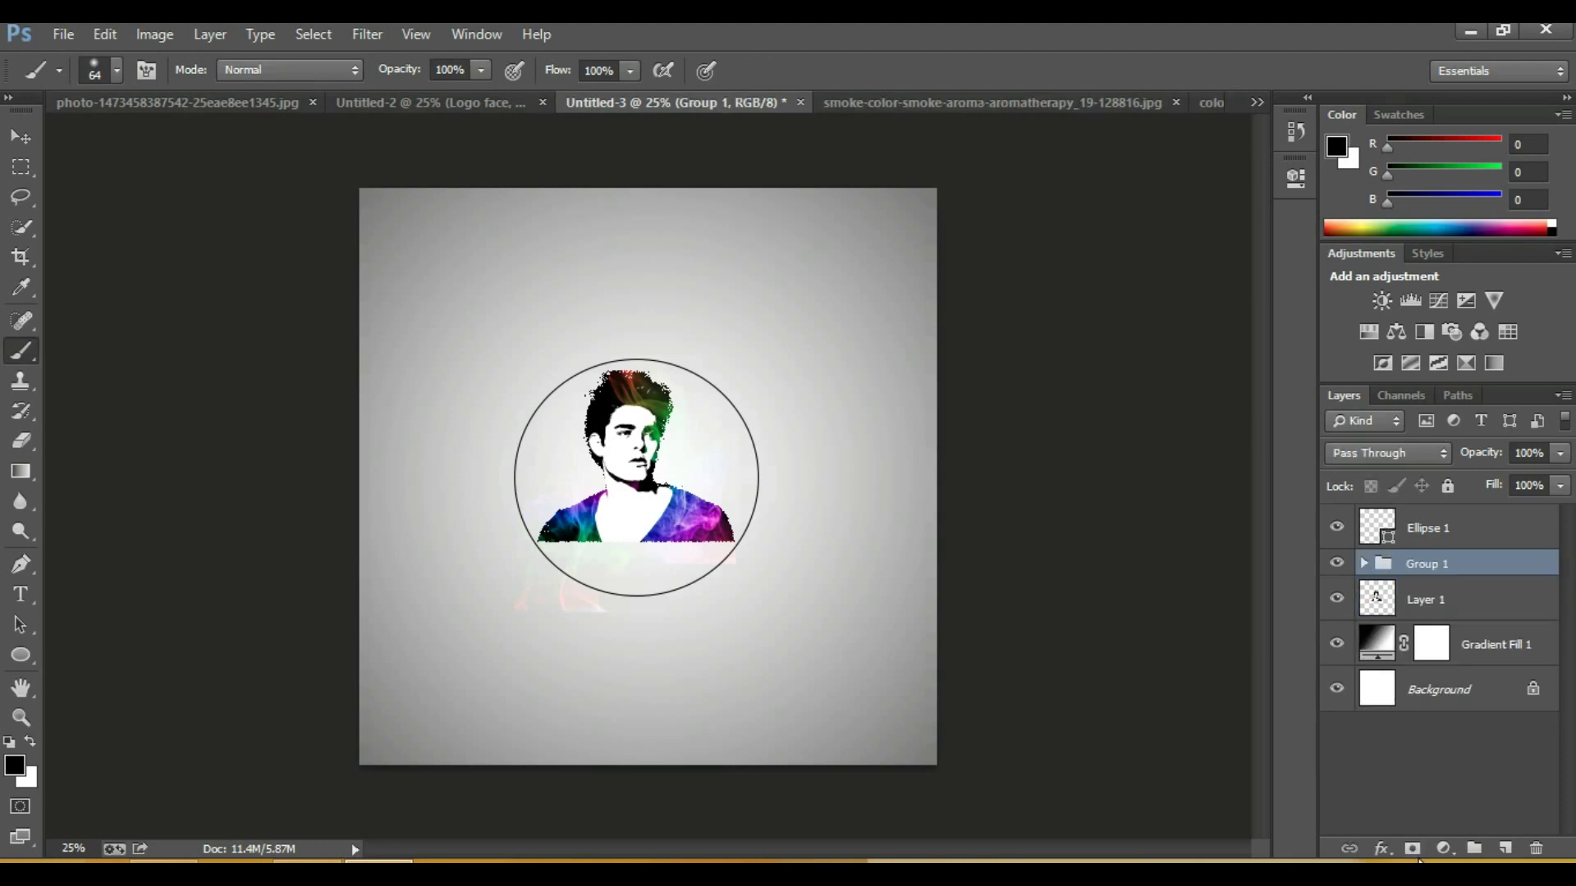
click(1414, 850)
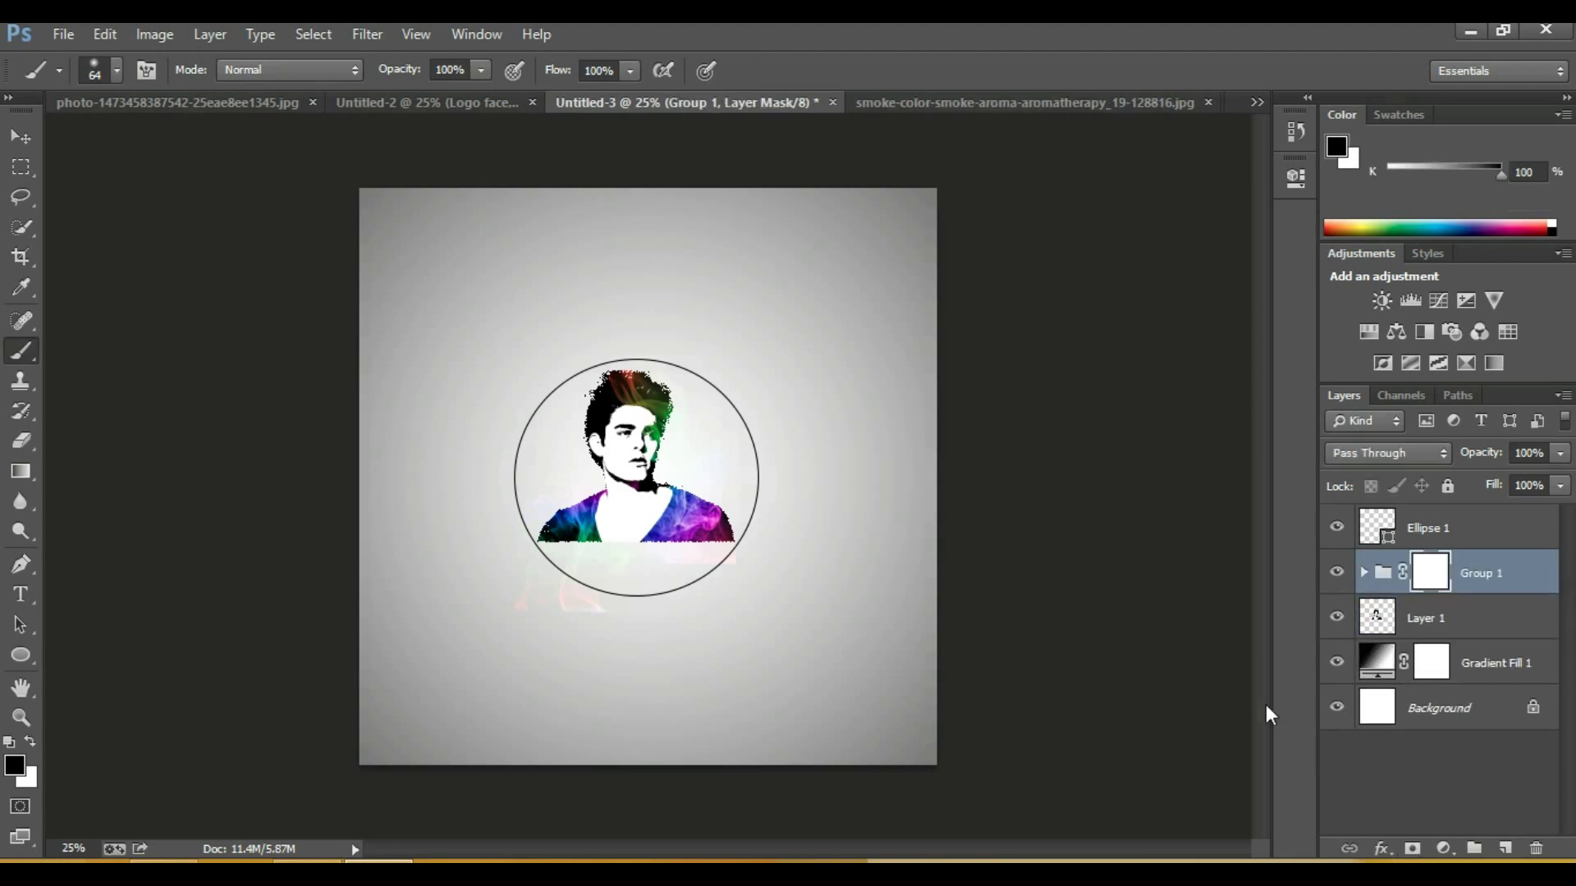
Step: Zoom in on the lower portrait and set a soft brush to 160 px
click(21, 716)
click(595, 531)
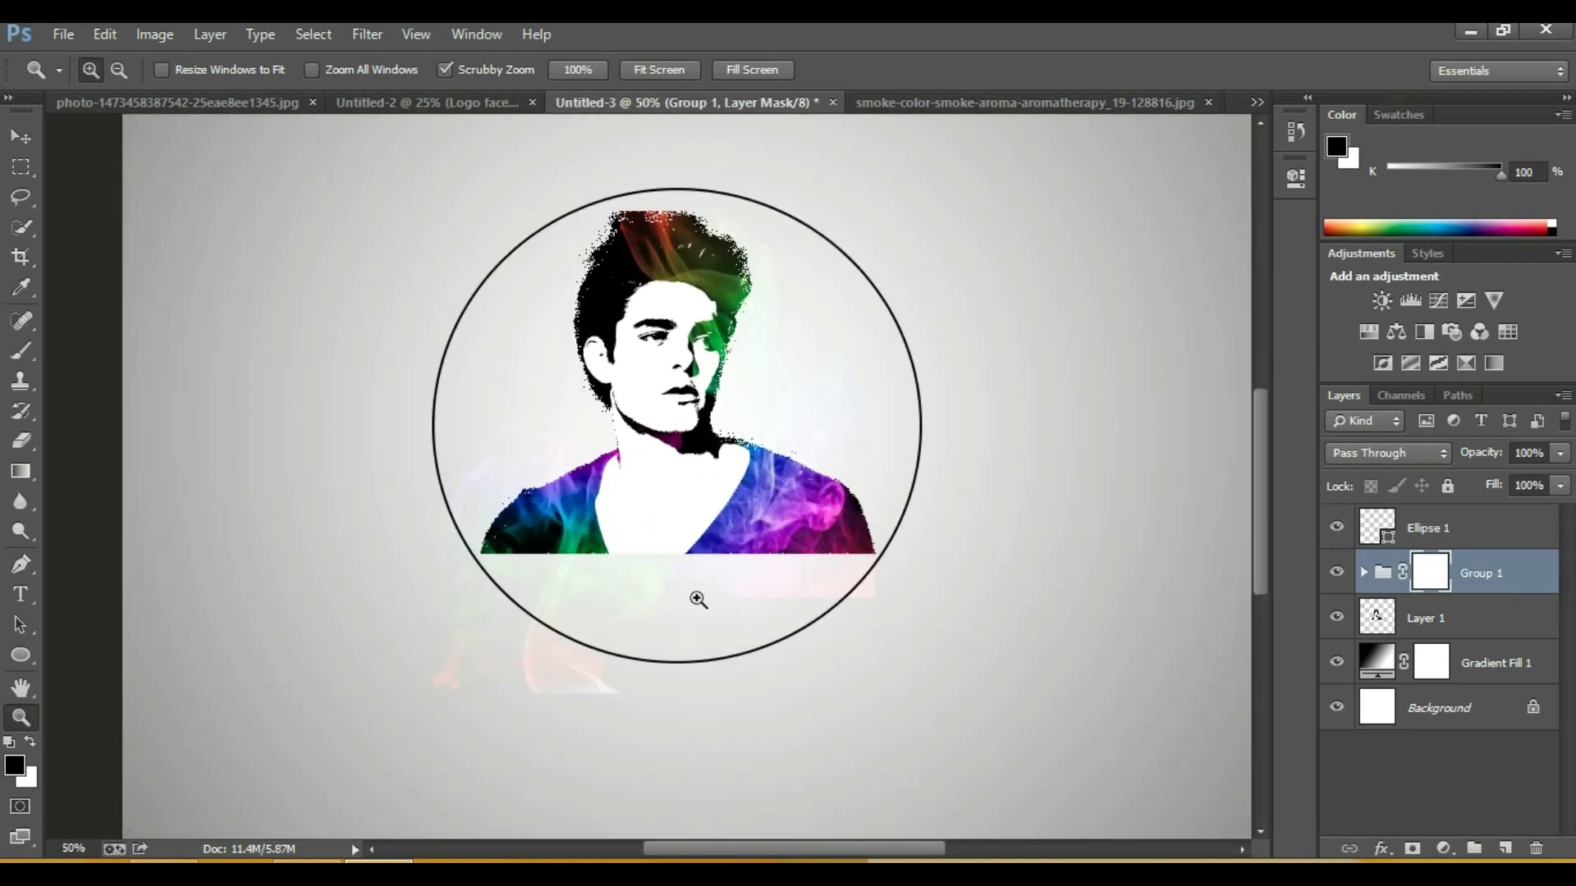
click(697, 600)
click(20, 351)
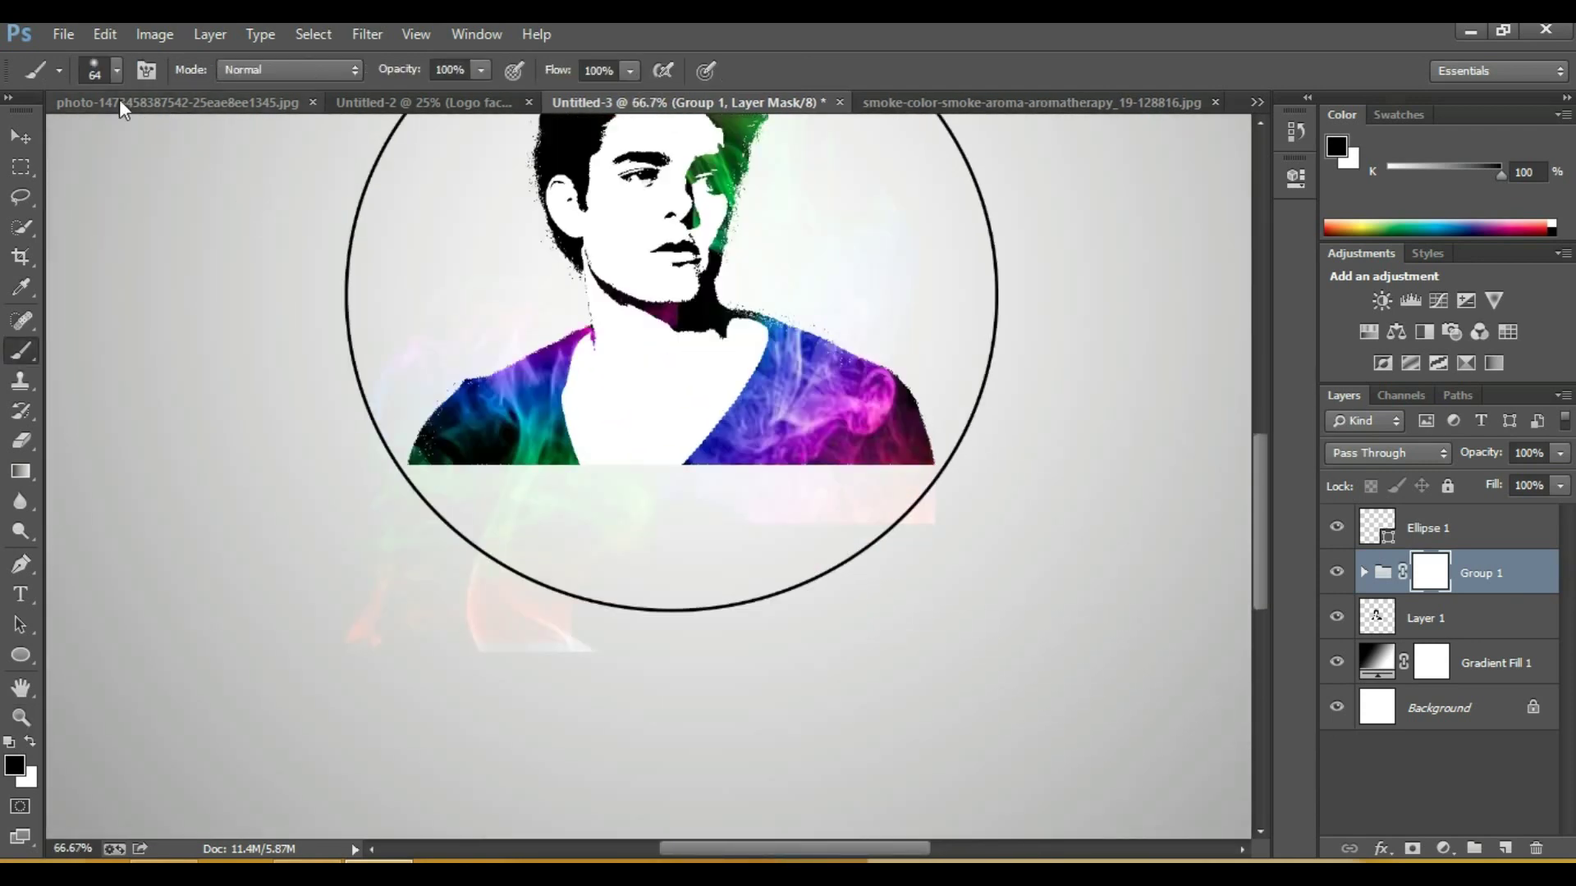
click(116, 70)
double_click(238, 115)
text(111)
key(Return)
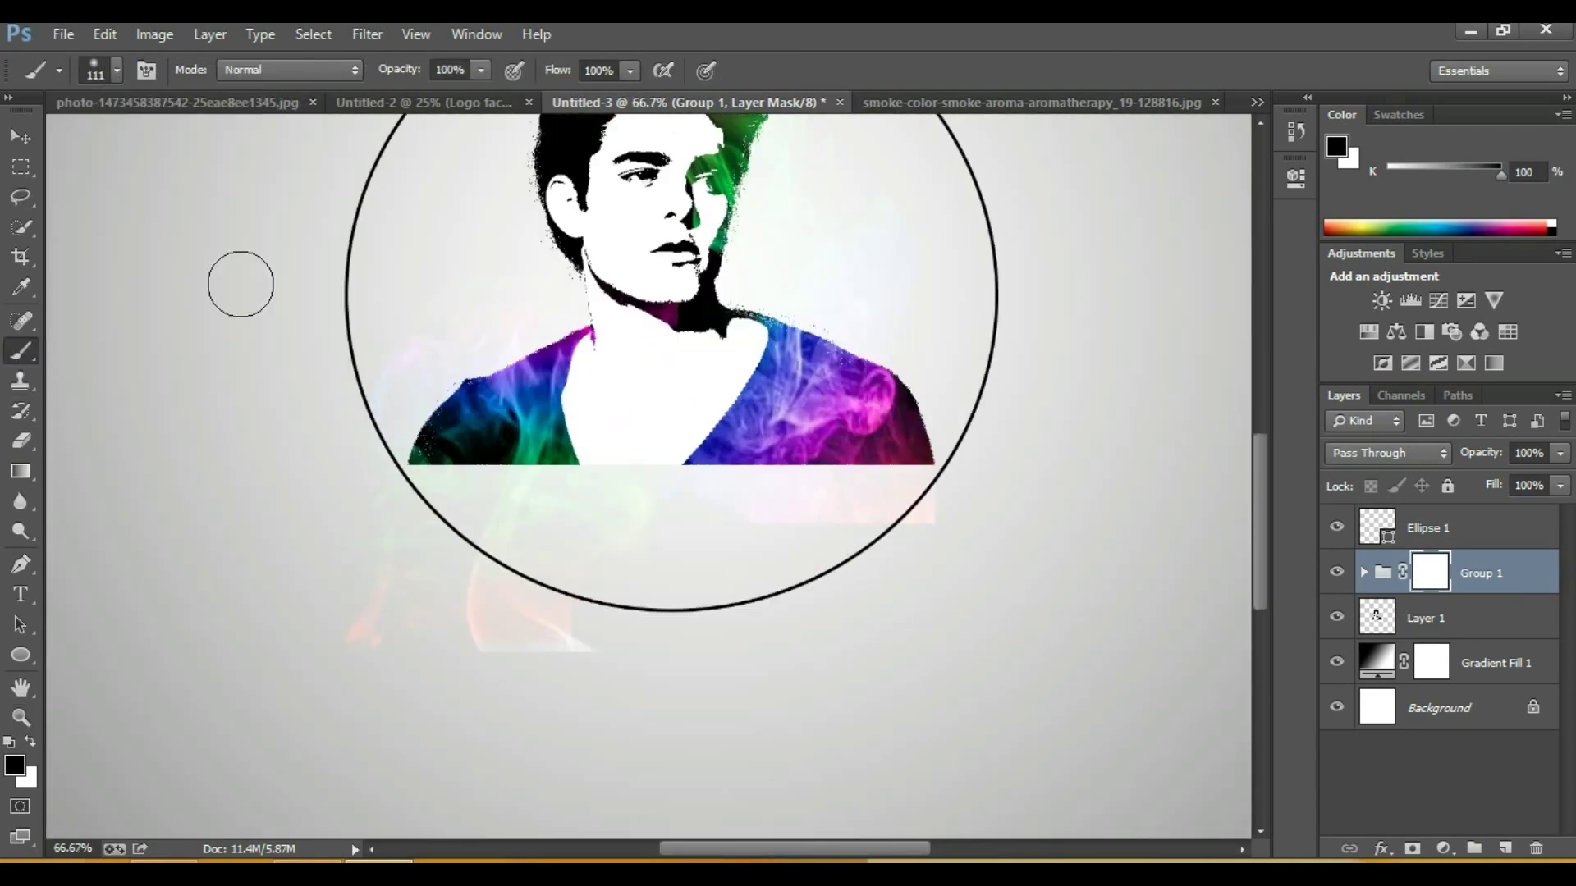
click(117, 70)
drag(203, 142, 209, 141)
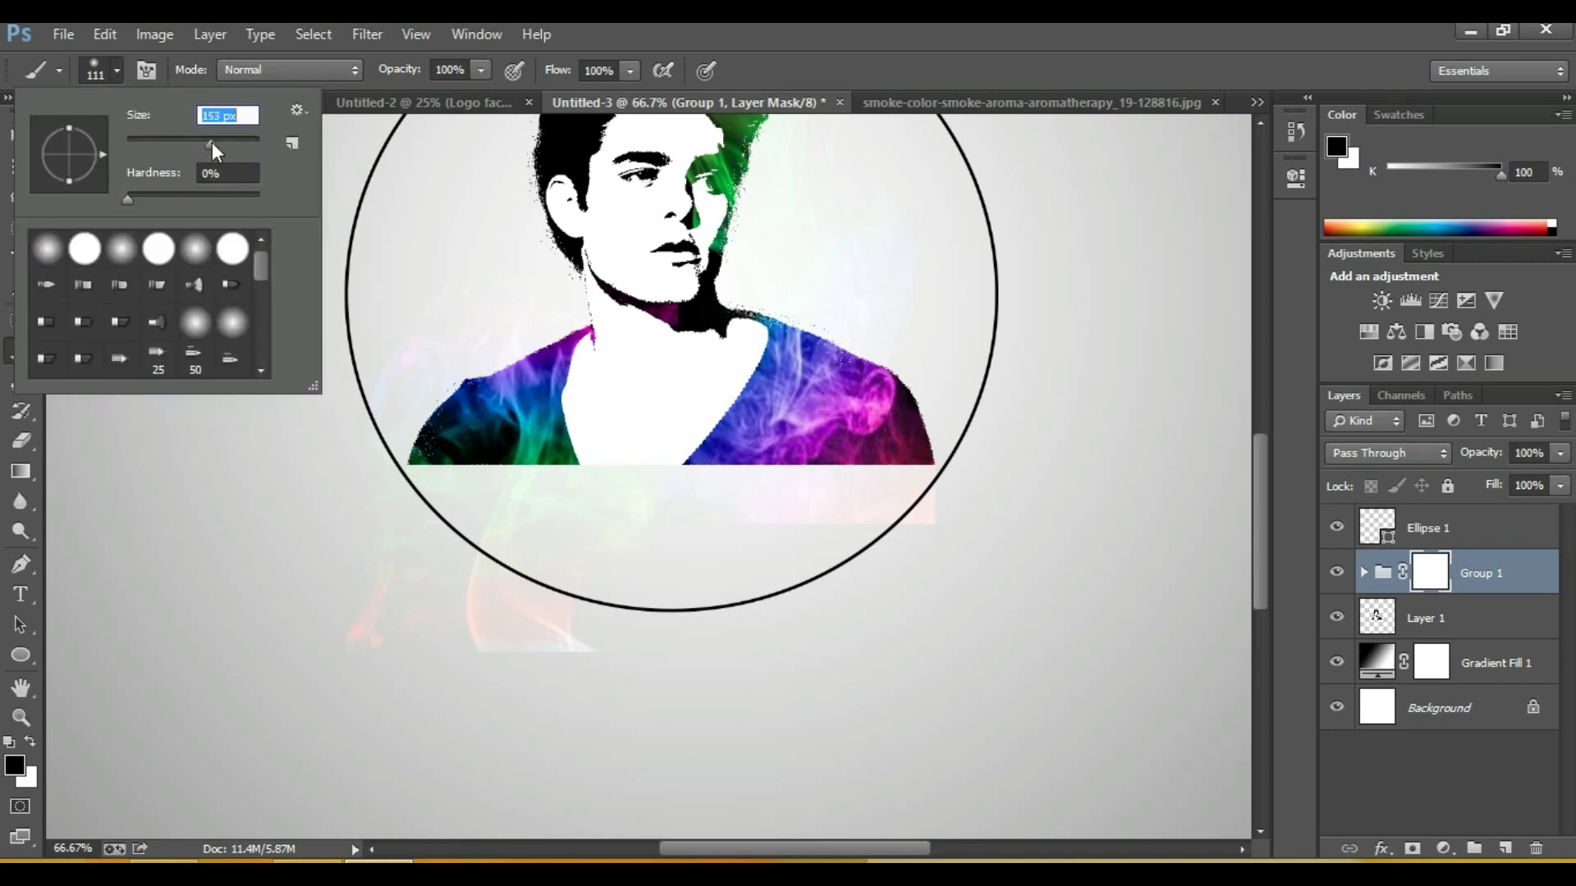
key(Return)
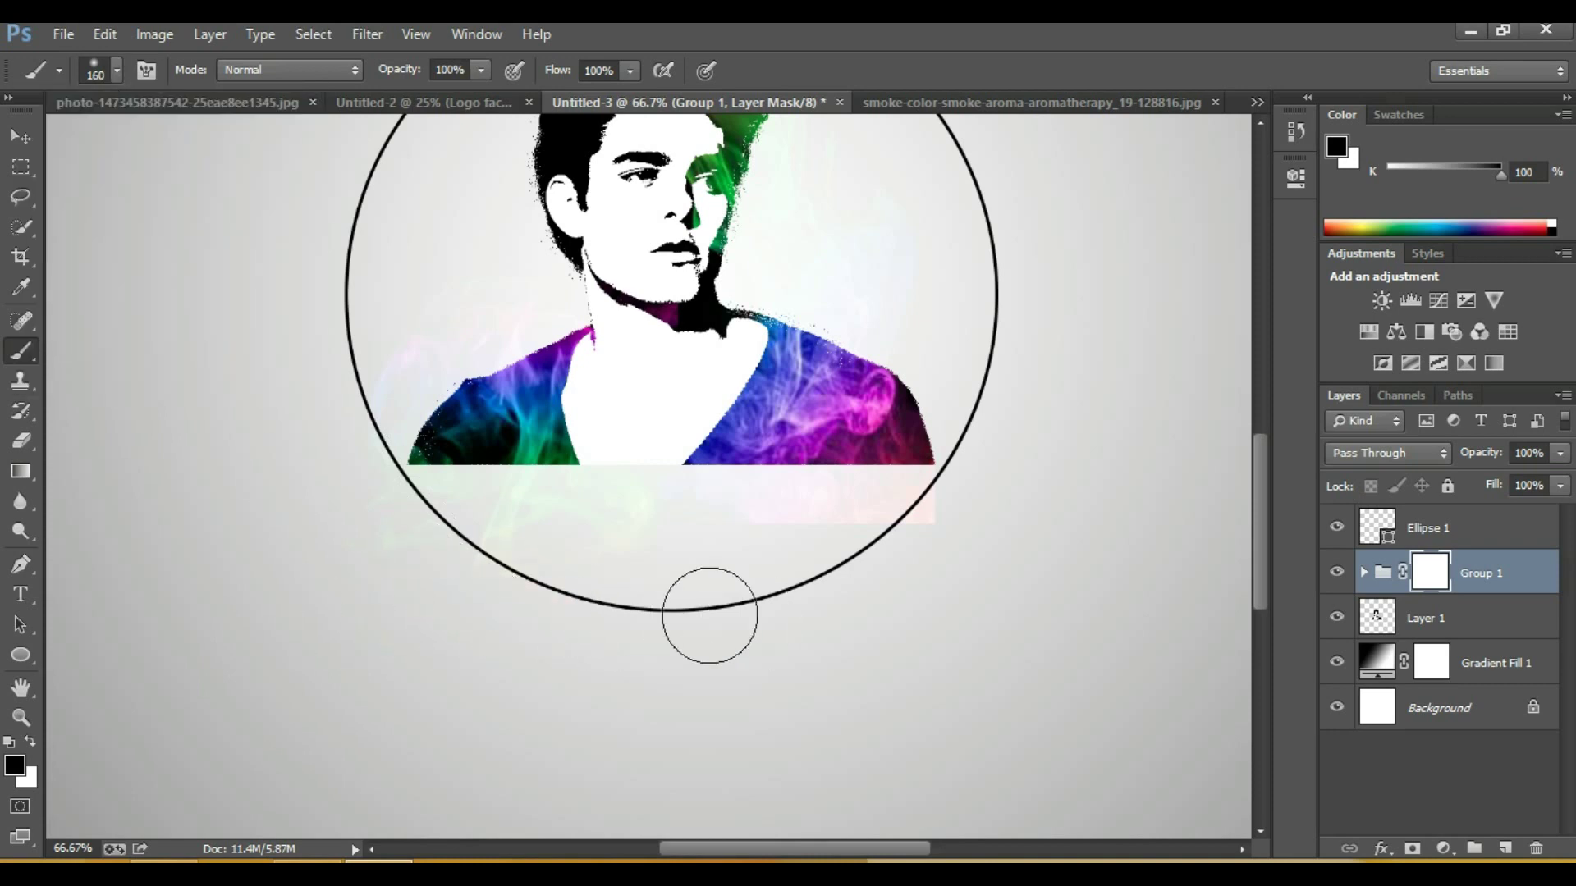
Step: Paint black on the mask to hide stray smoke below the shirt and along the shoulder
mouse_move(919, 500)
mouse_down()
mouse_move(538, 510)
mouse_move(393, 453)
mouse_up()
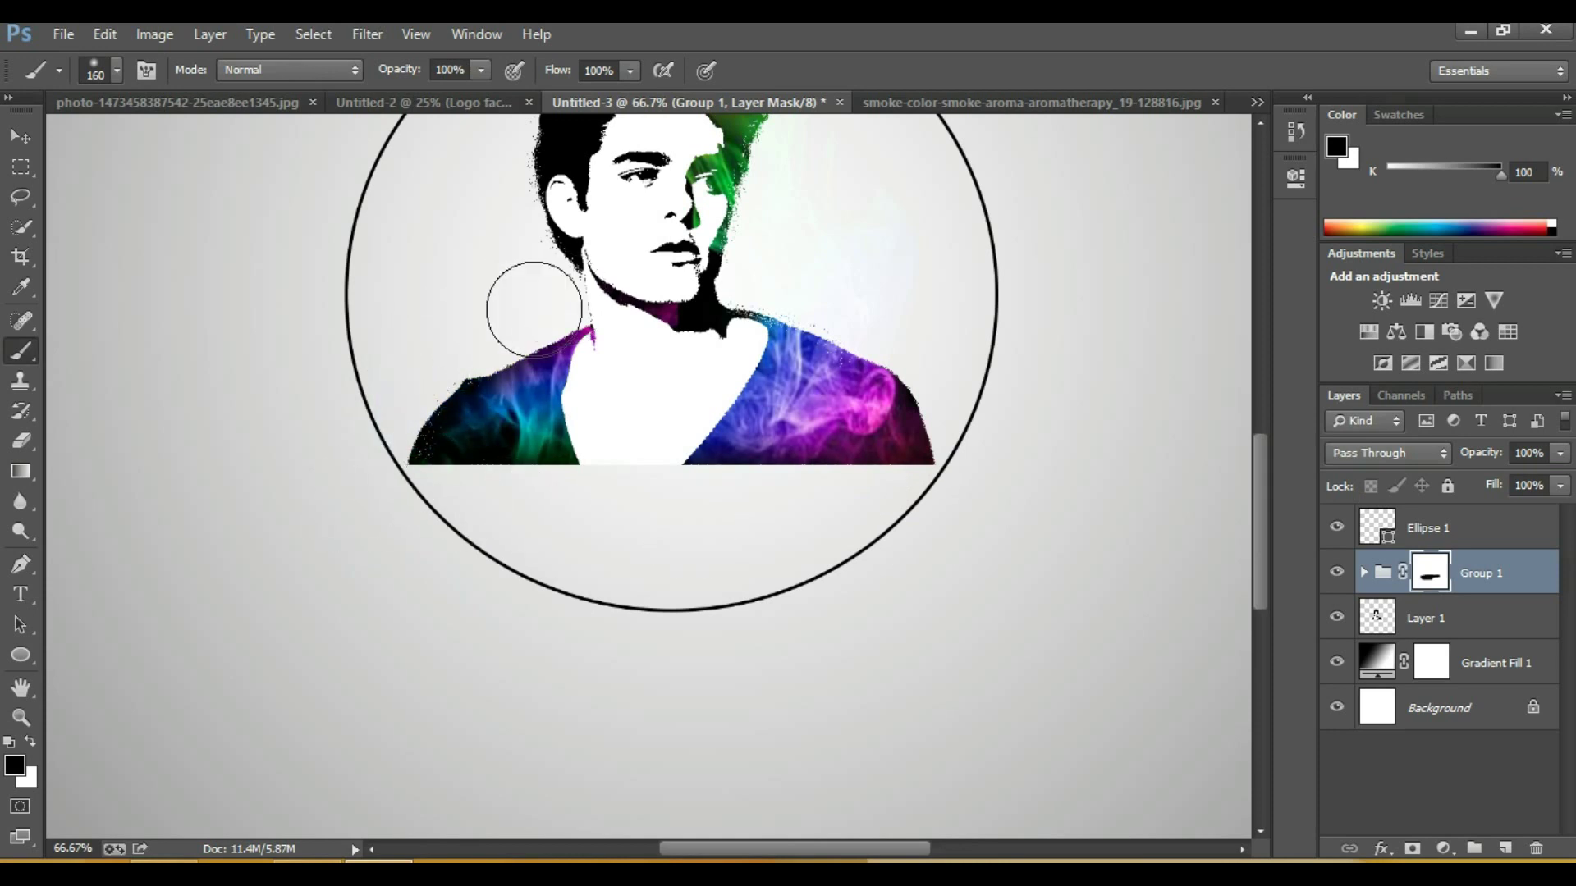
scroll(1195, 445, up, 2)
scroll(1194, 446, up, 3)
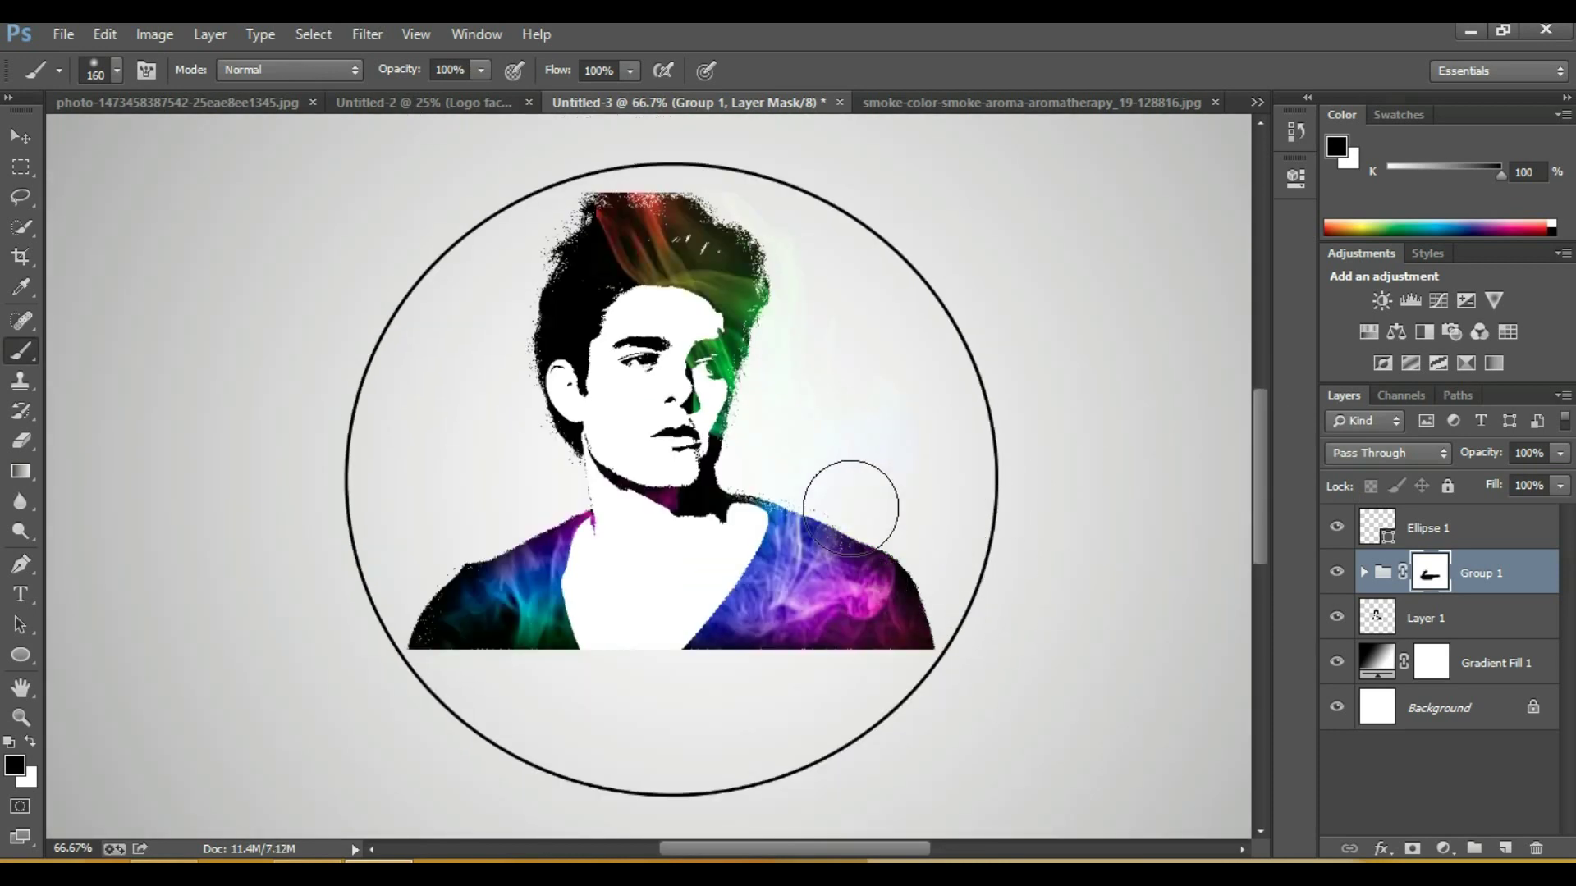
key(ctrl+z)
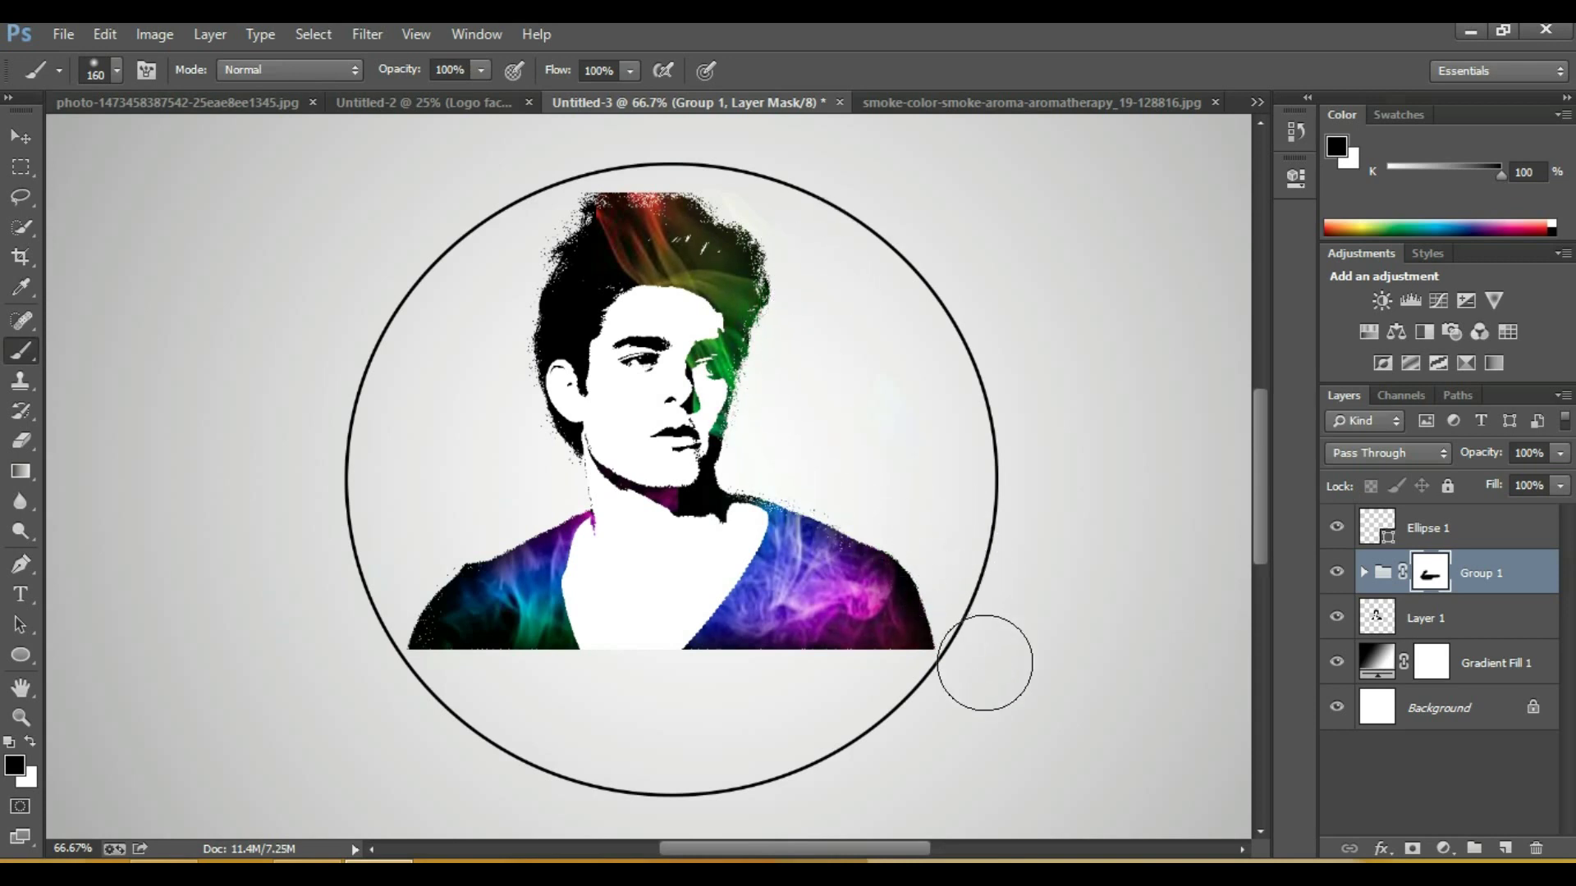
drag(825, 554, 845, 563)
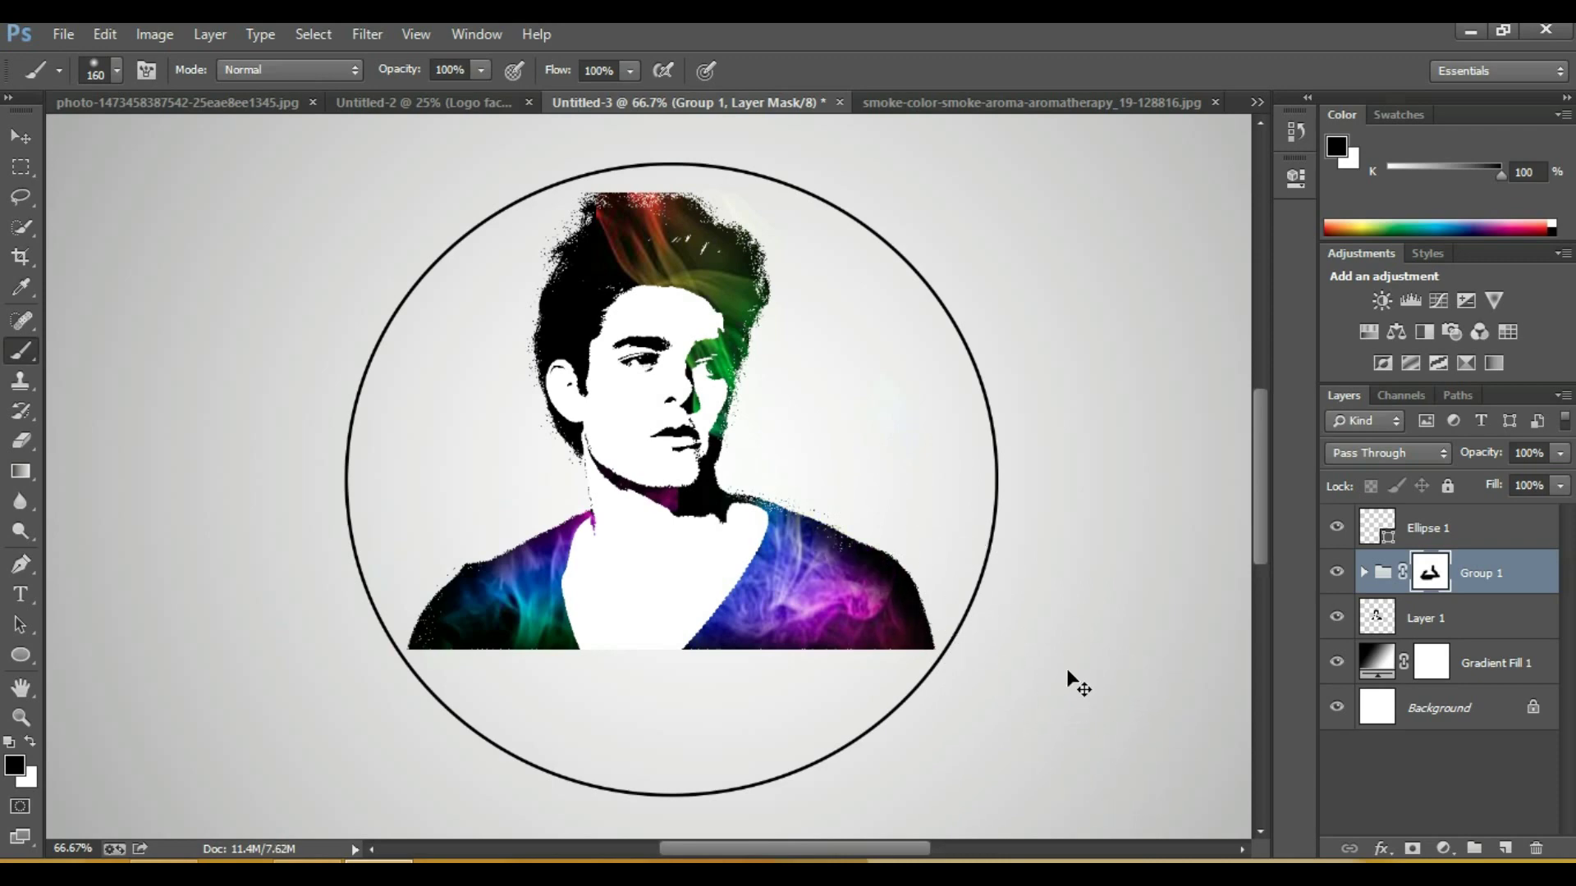
key(ctrl+minus)
key(ctrl+minus)
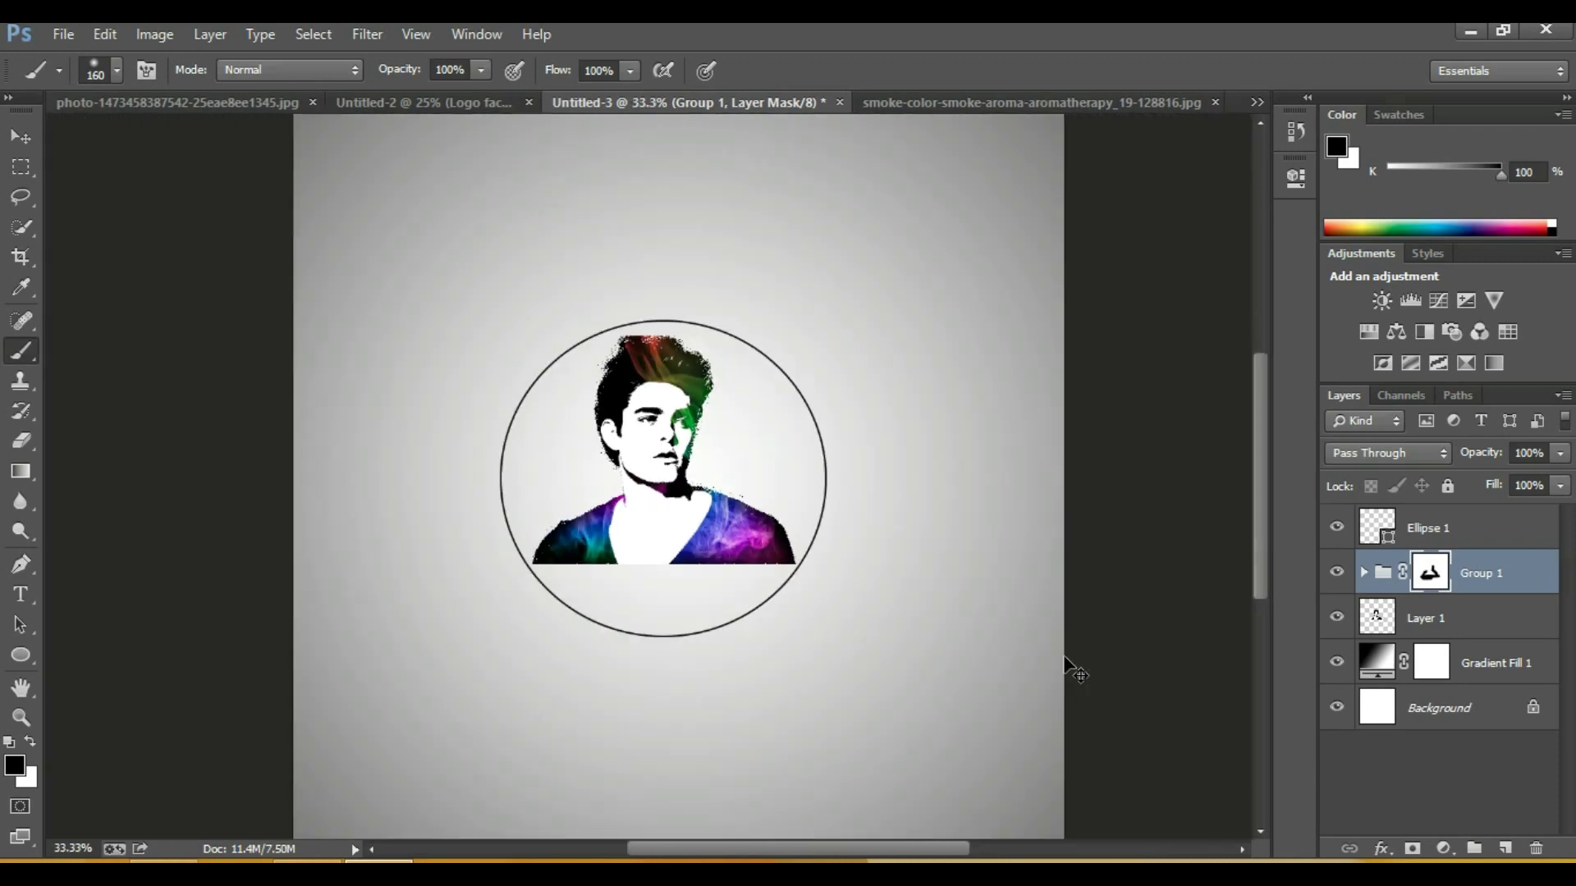
key(ctrl+minus)
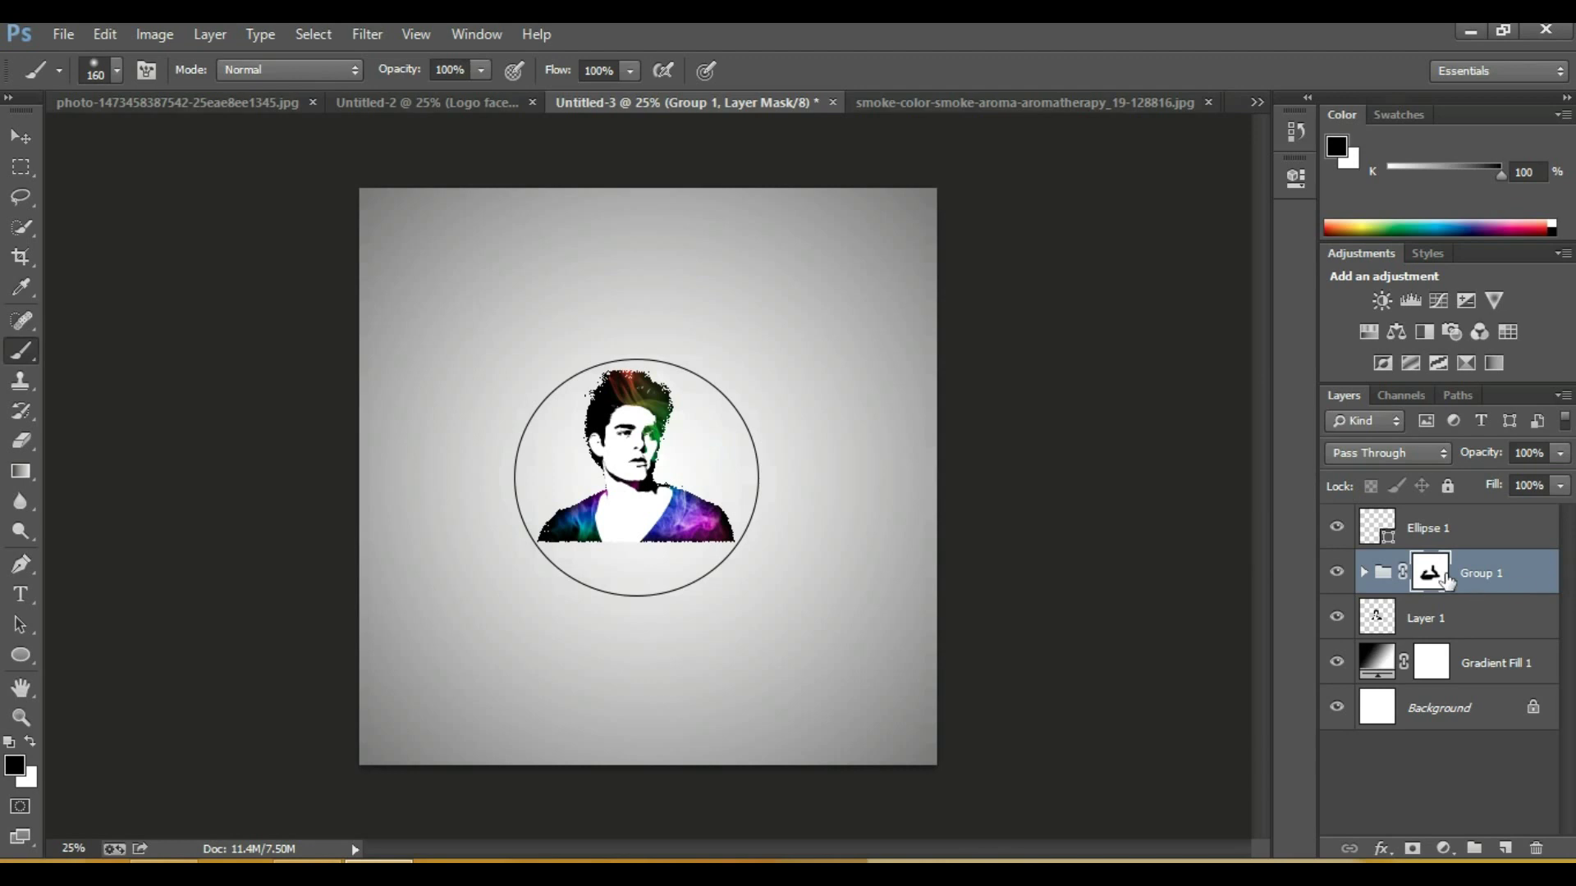
Step: Select all layers from Ellipse 1 down to Background and merge them into one
shift+click(1449, 534)
shift+click(1484, 671)
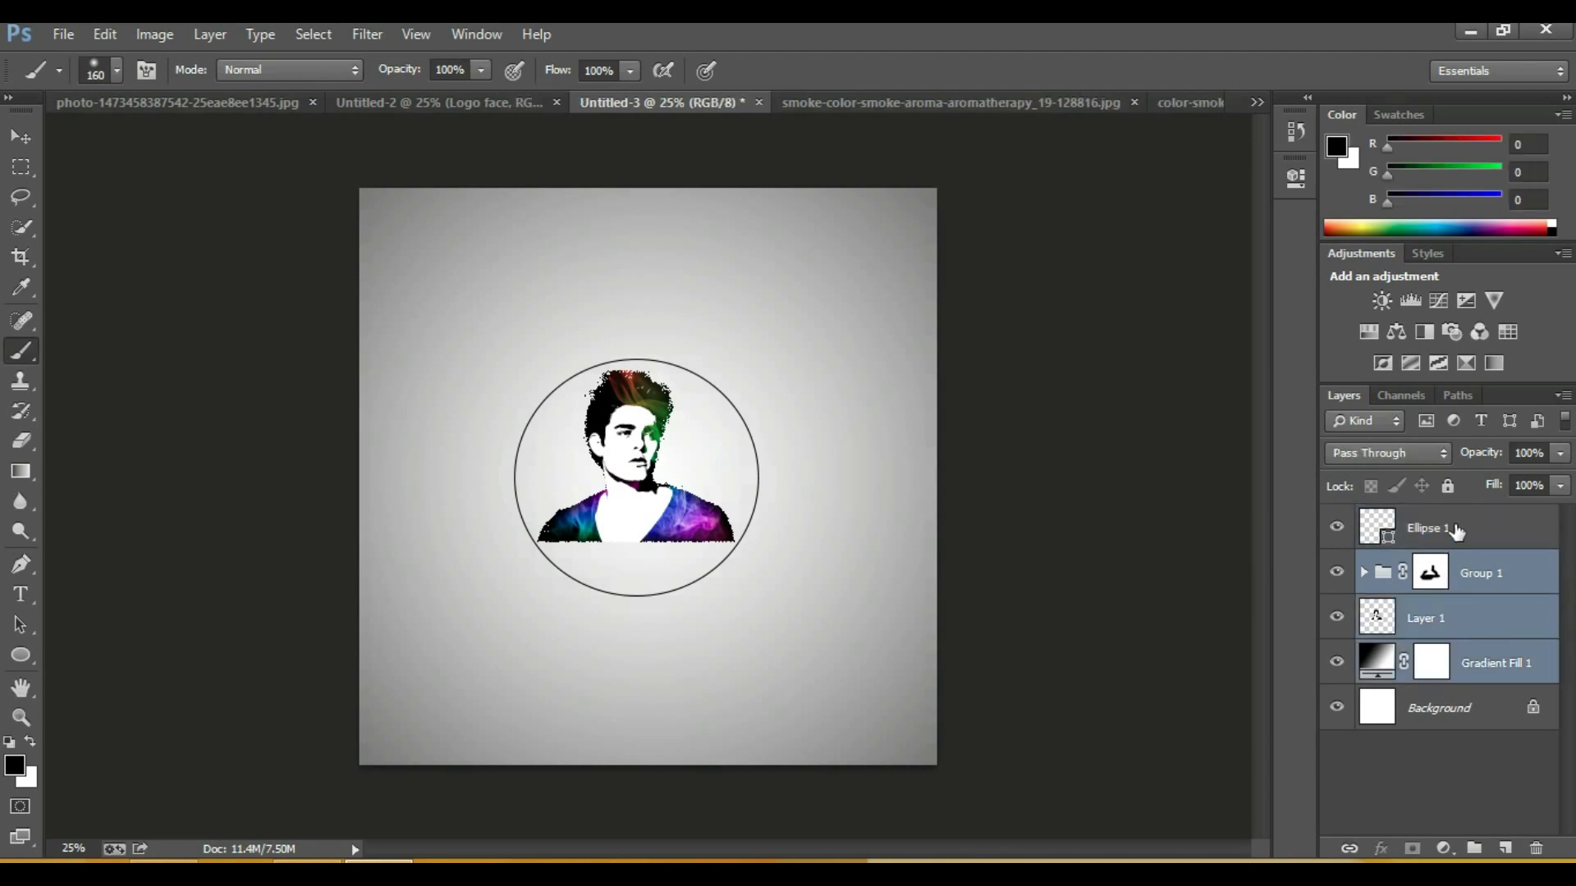
click(1456, 532)
shift+click(1495, 711)
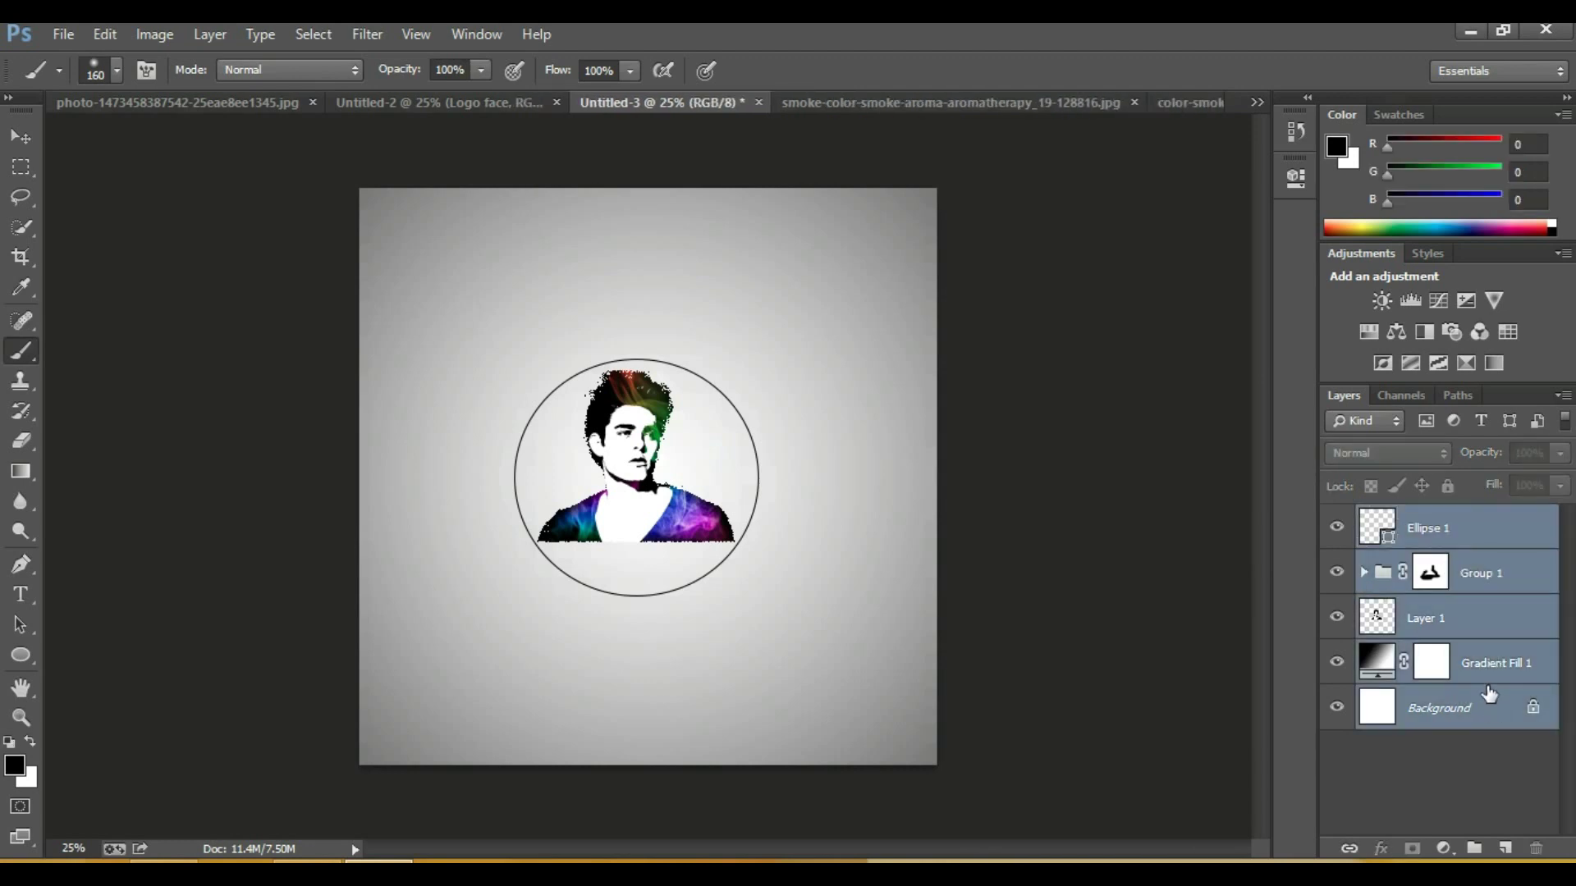
key(ctrl+e)
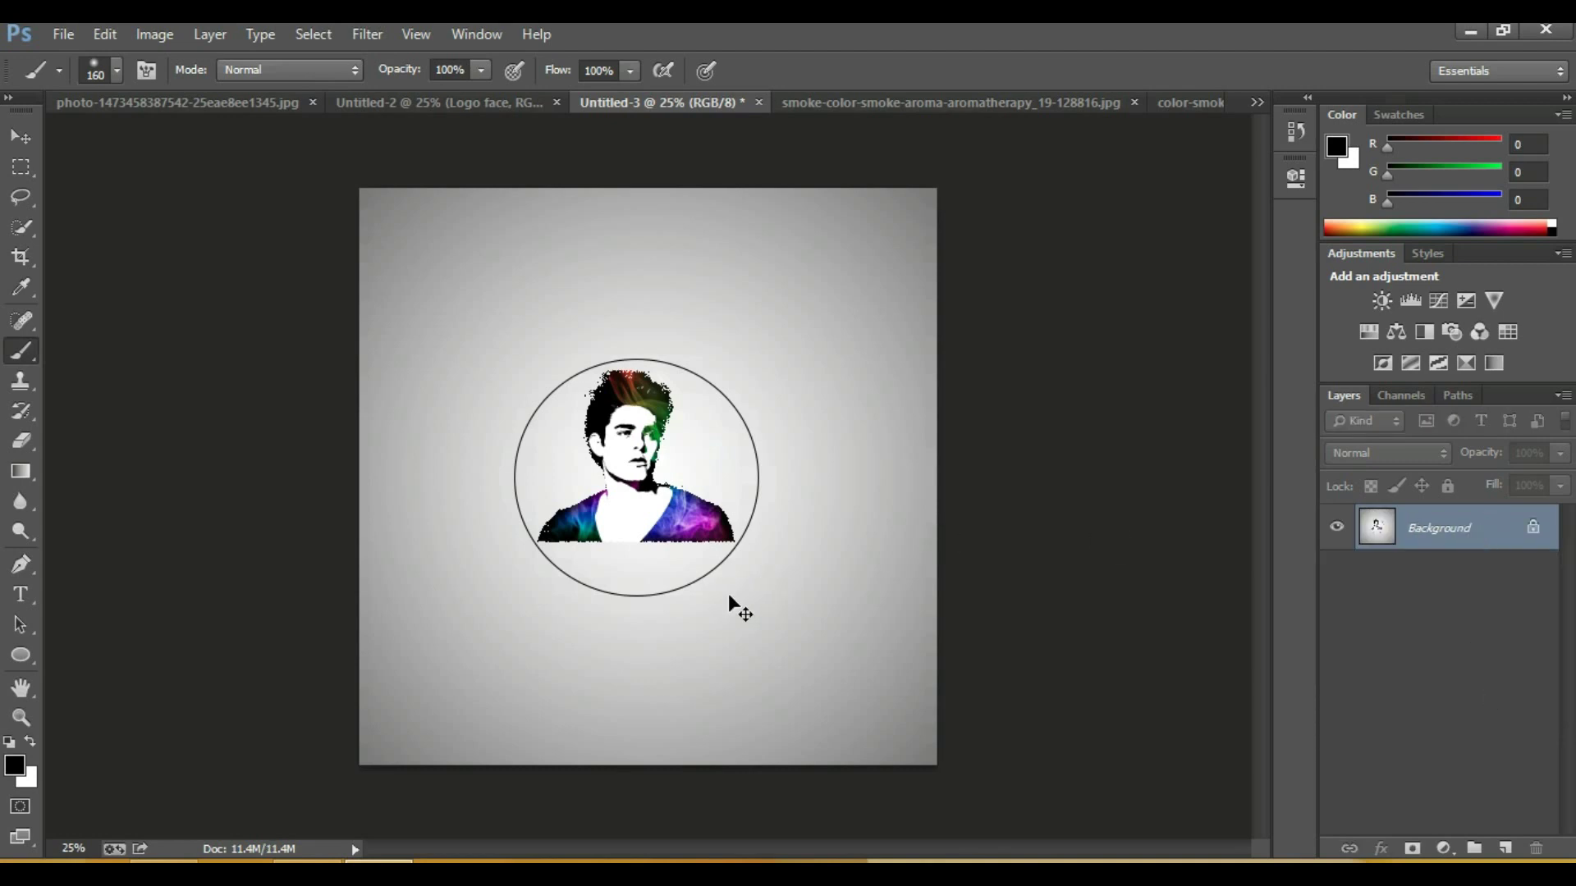
Step: Paste the 'LOGO FACE DESIGNERS' text and place it beneath the portrait inside the circle
key(ctrl+v)
click(14, 143)
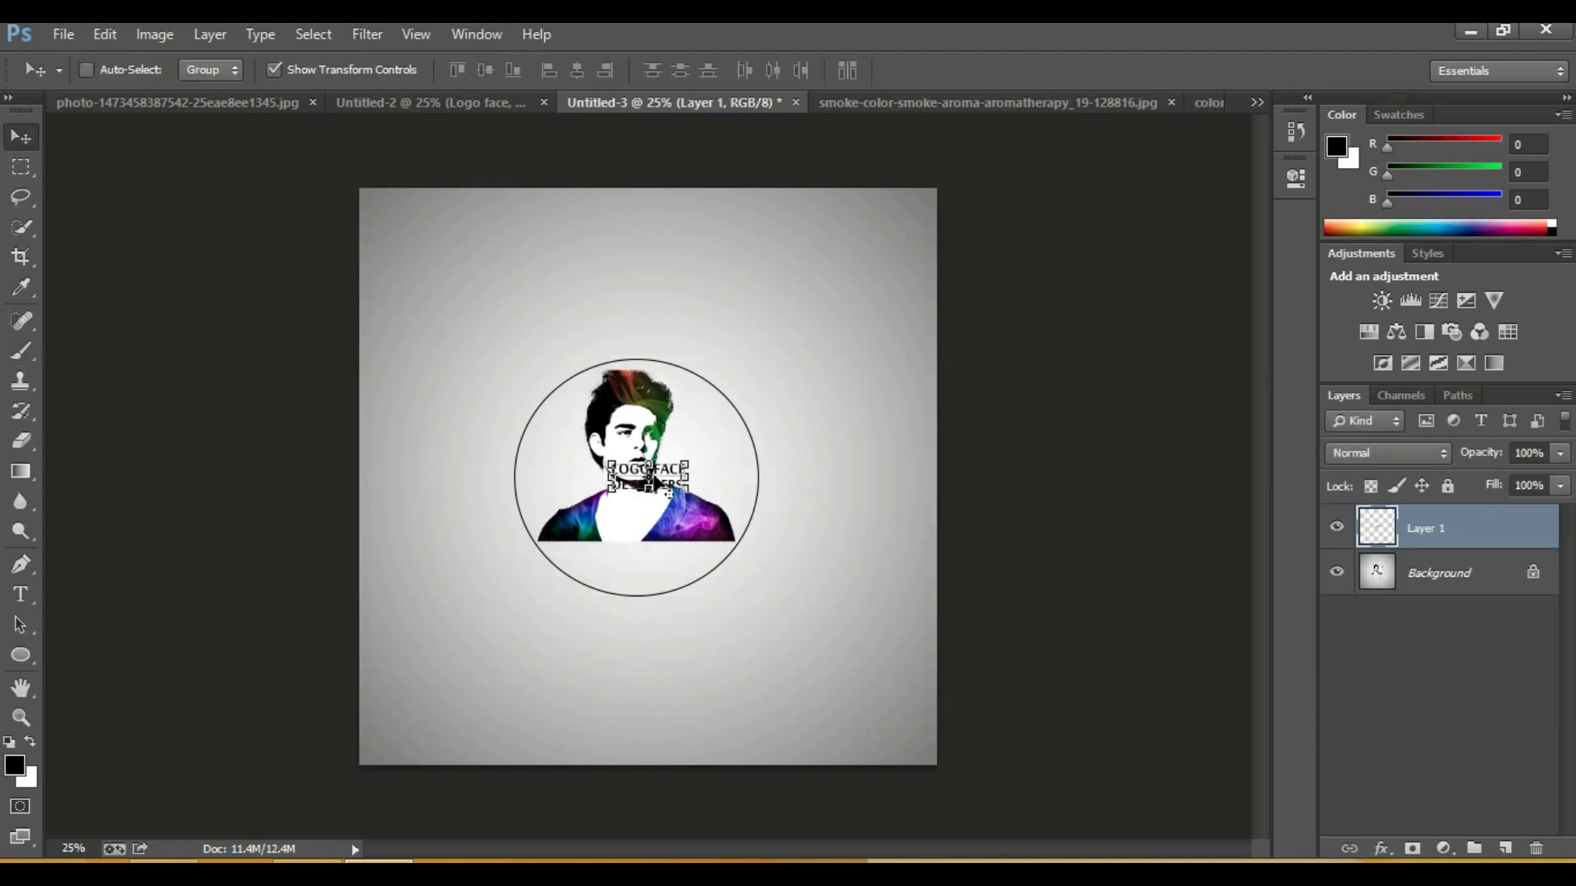
drag(665, 474, 653, 560)
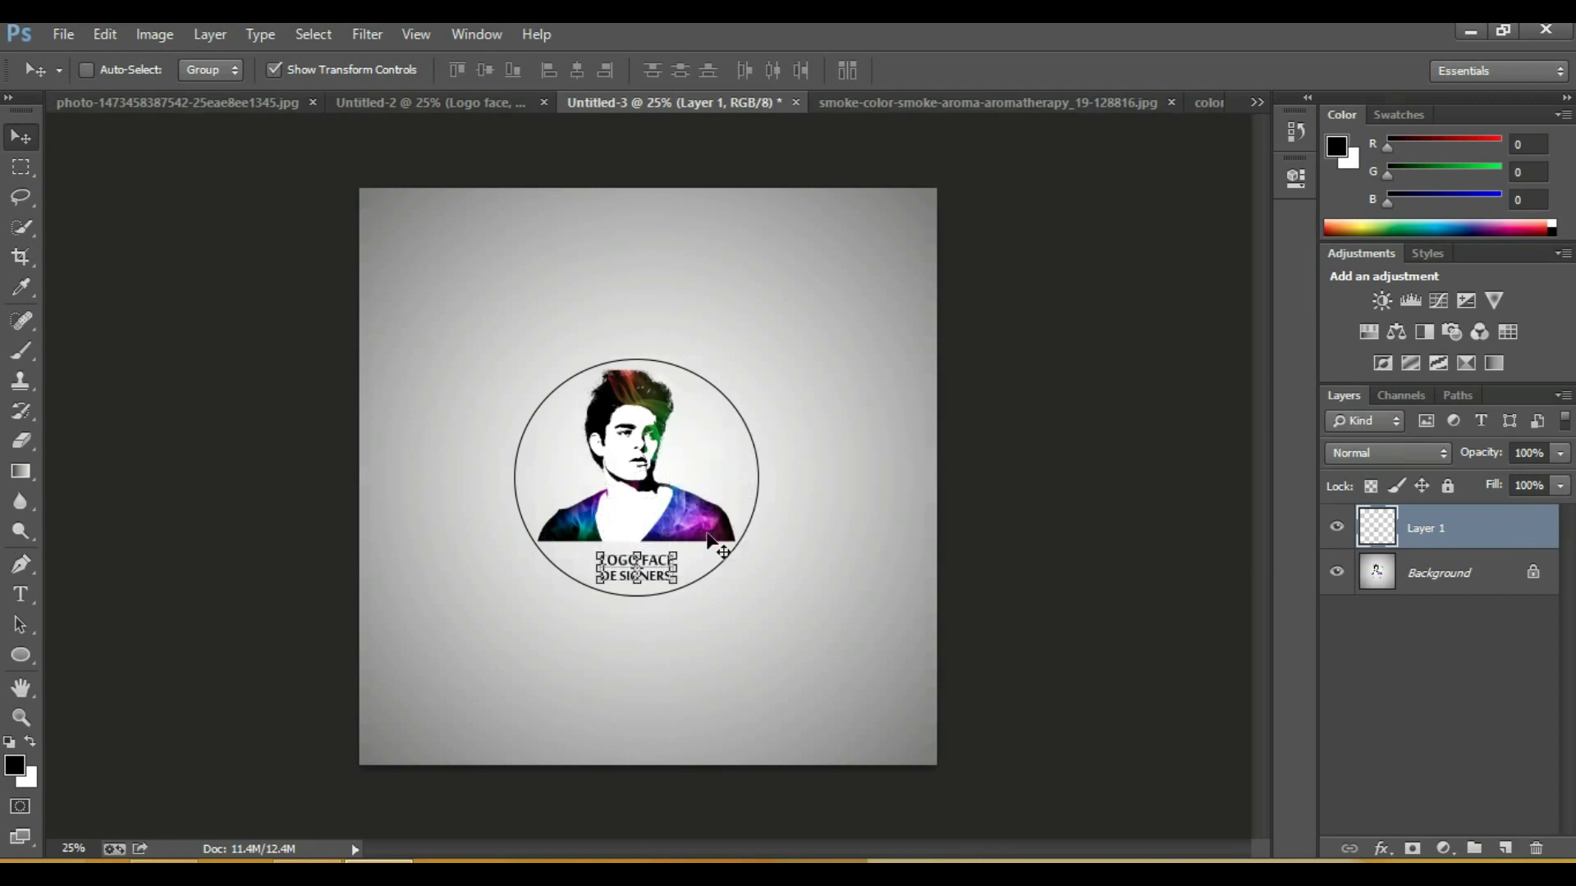
click(18, 361)
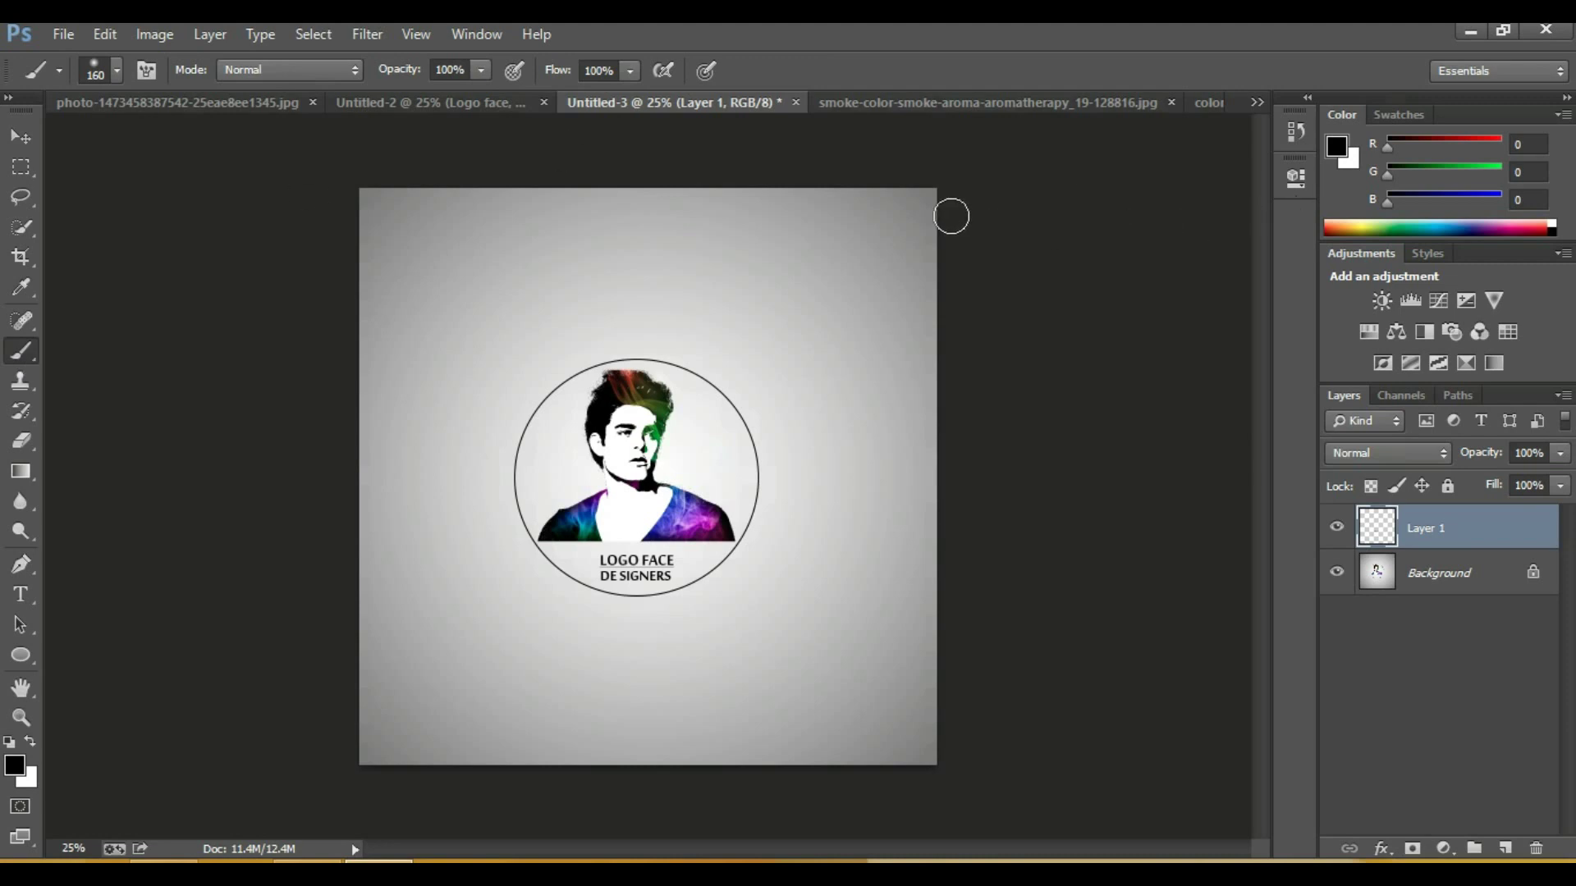
click(1420, 565)
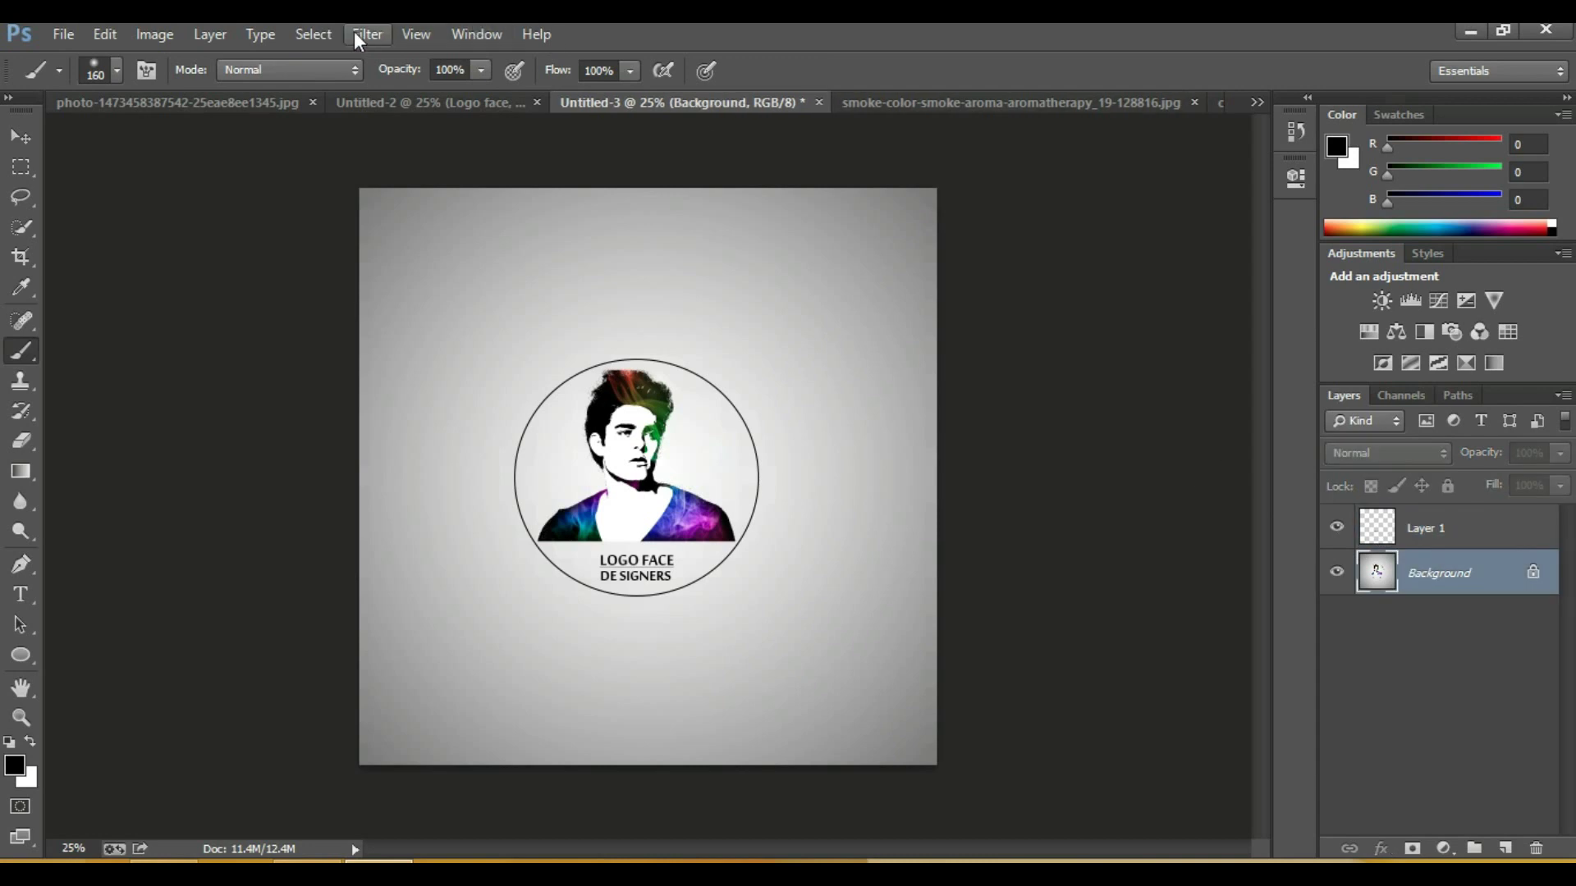
Step: Apply a Camera Raw filter with Clarity +45, lower Blacks and slightly higher Whites
click(353, 31)
click(421, 165)
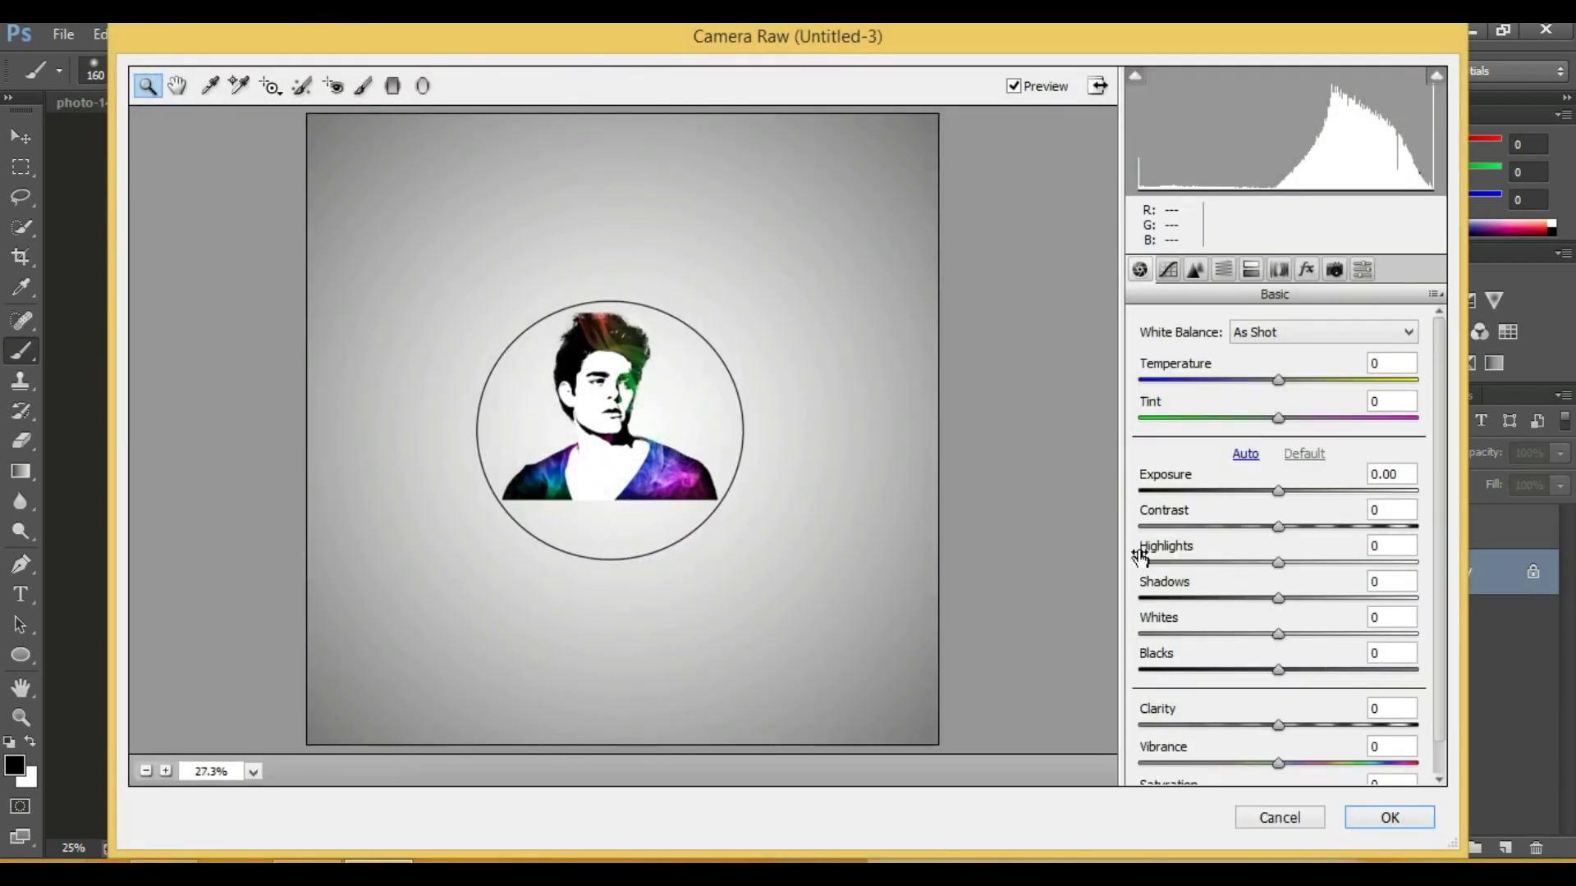
scroll(1272, 645, down, 1)
mouse_move(1278, 690)
mouse_down()
mouse_move(1371, 690)
mouse_move(1325, 693)
mouse_move(1343, 693)
mouse_up()
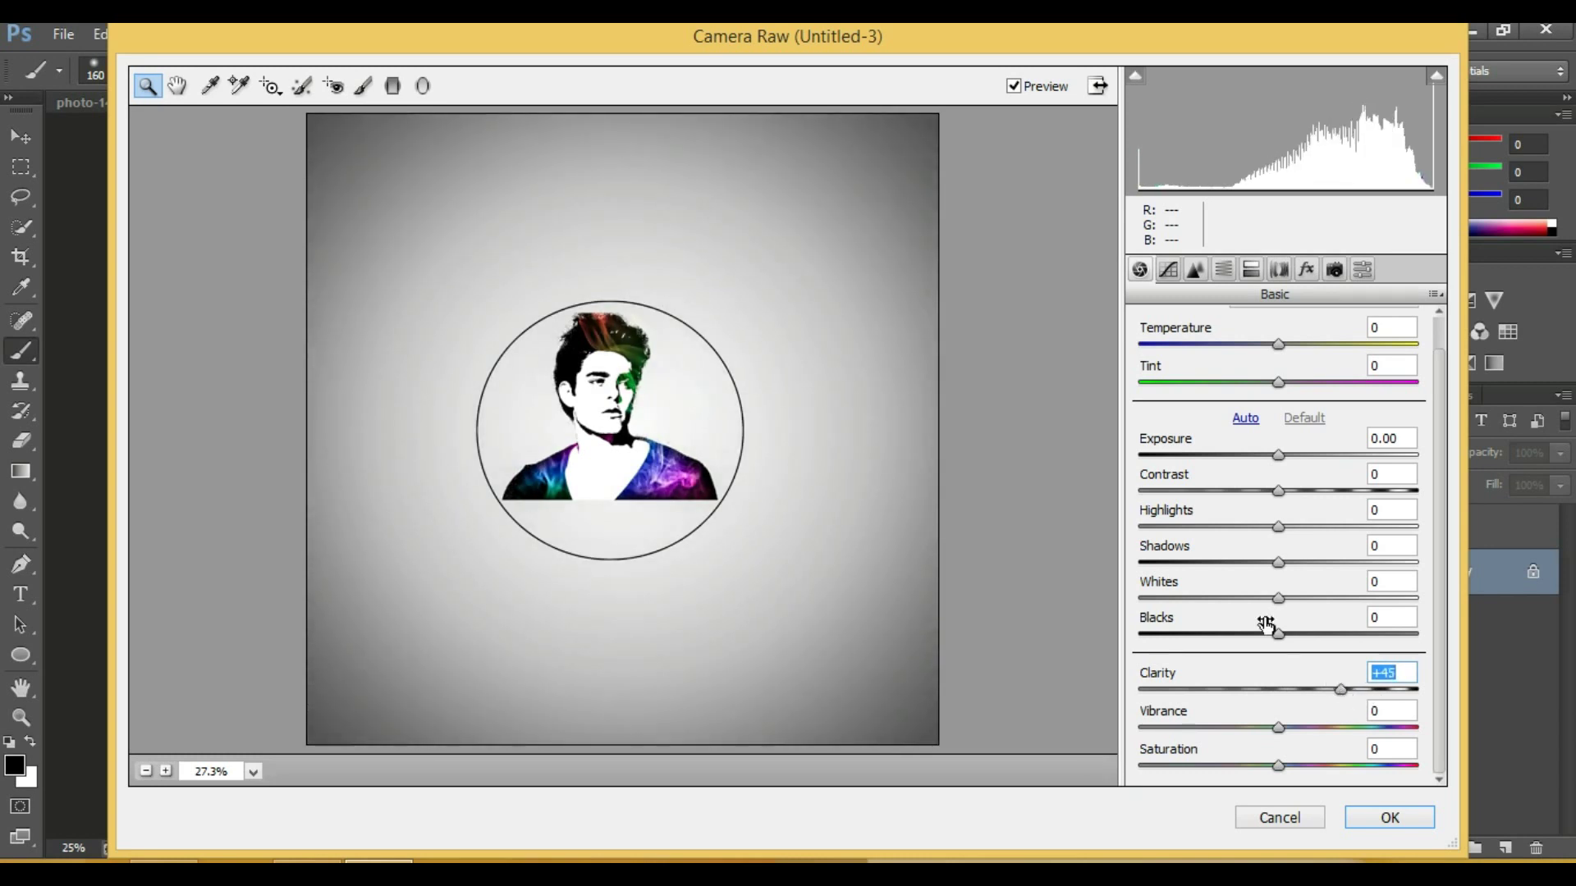
mouse_move(1278, 641)
mouse_down()
mouse_move(1242, 640)
mouse_move(1291, 611)
mouse_up()
click(1390, 816)
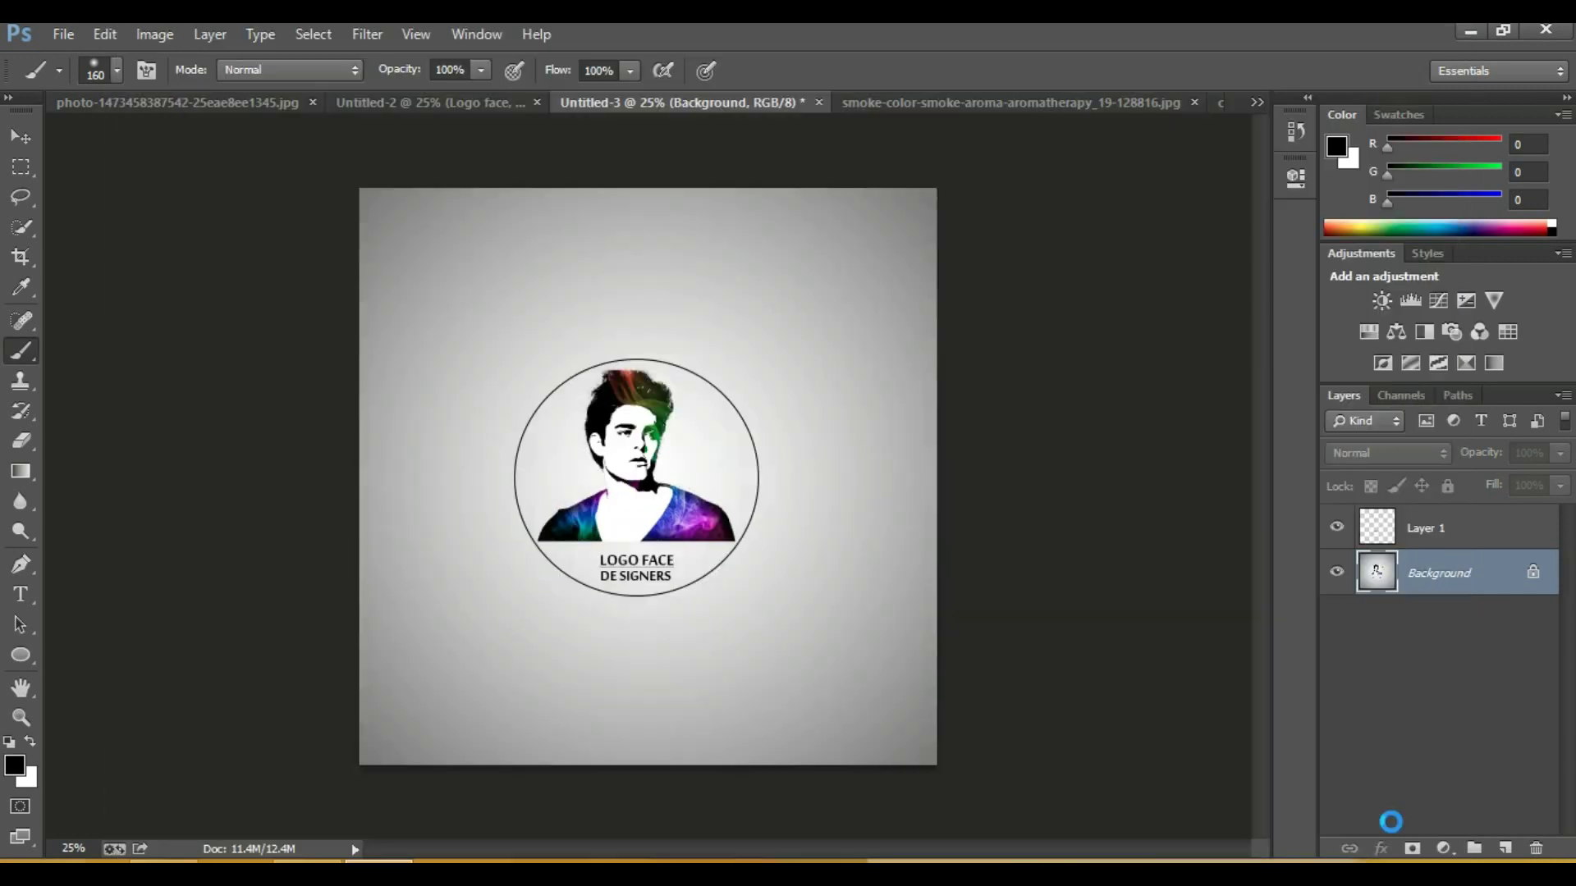